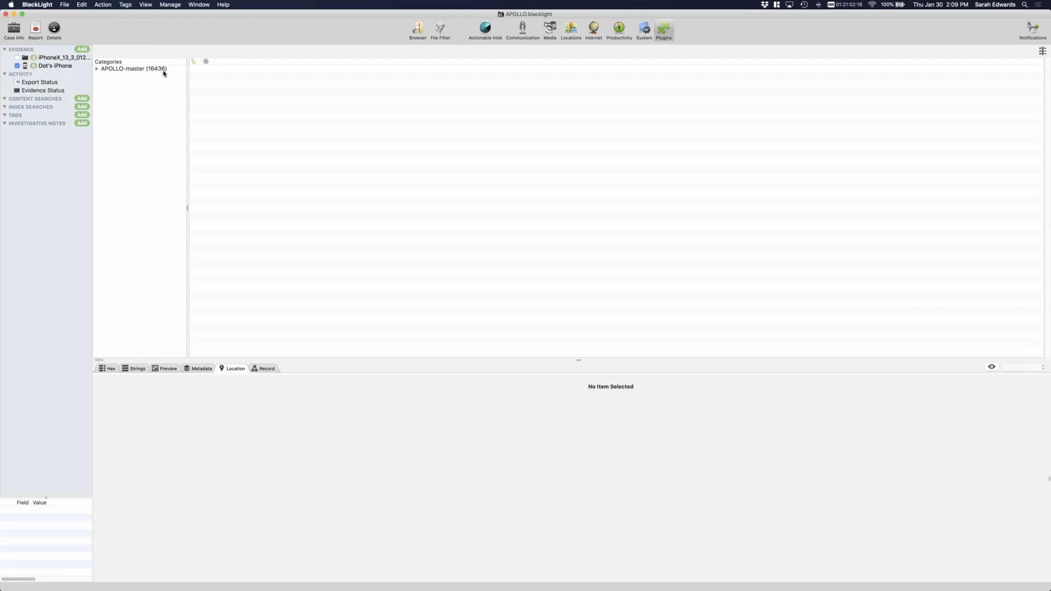
Review the APOLLO-master module categories and the Health modules for the checked iPhone evidence, then collapse the tree
click(98, 70)
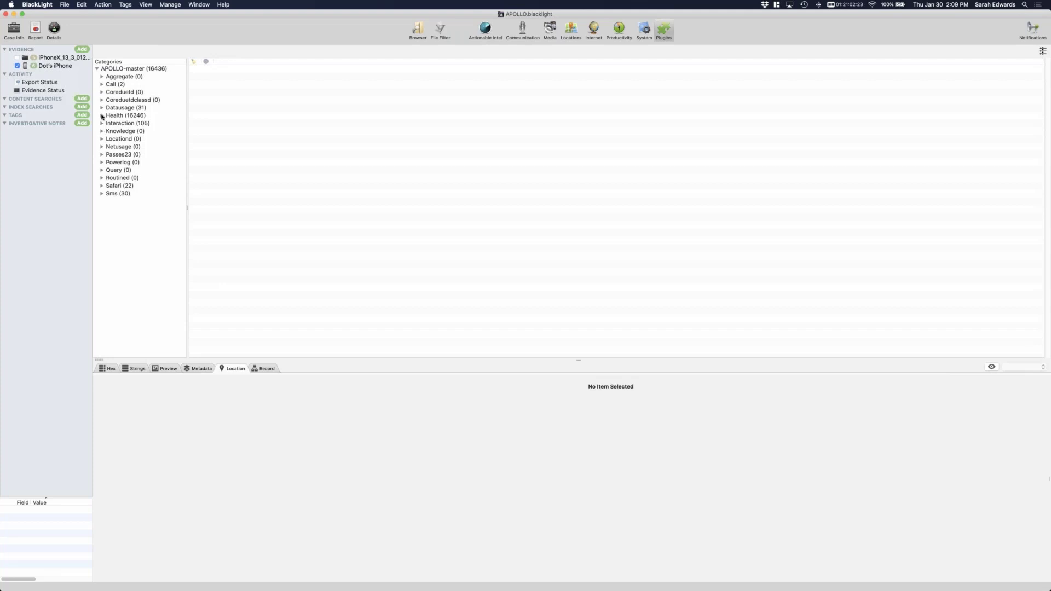
click(102, 115)
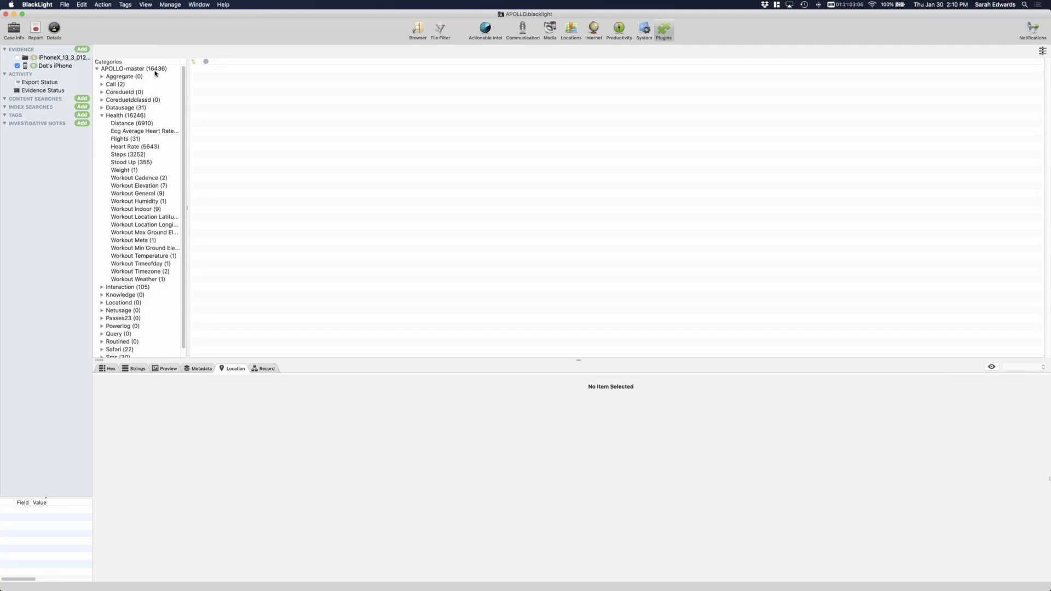
click(97, 70)
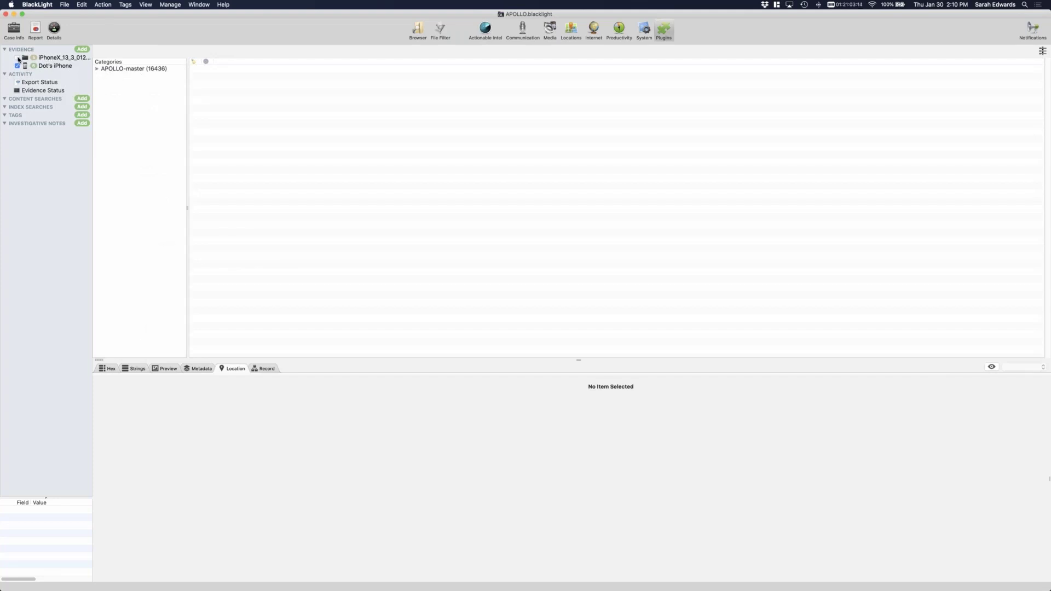
Switch the active evidence to the iPhoneX_13_3 image and expand its APOLLO-master categories
click(17, 57)
click(98, 70)
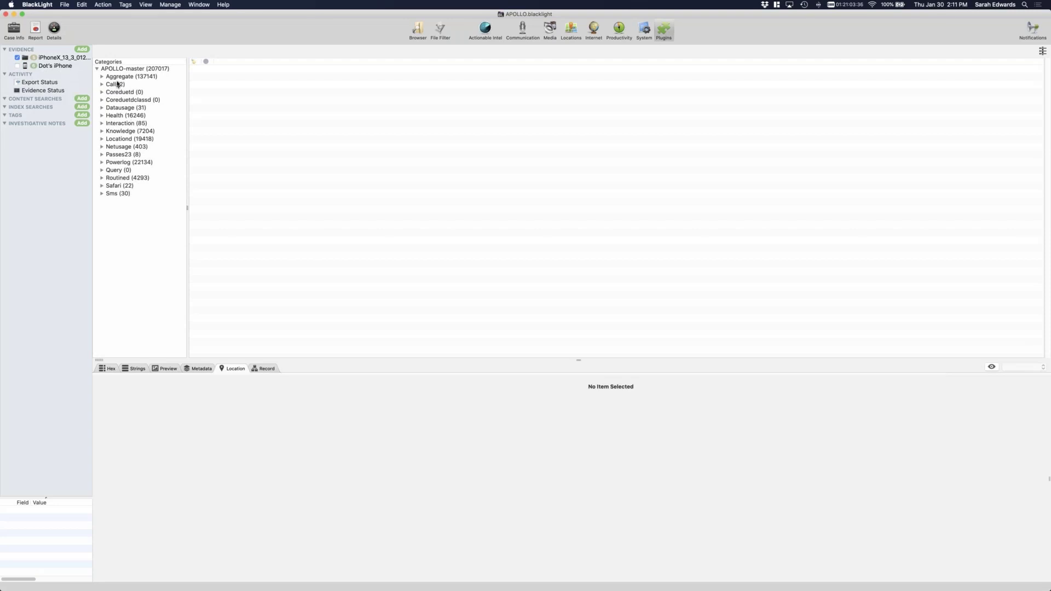
Check the installed plugins in the plugin manager, then close it
click(166, 5)
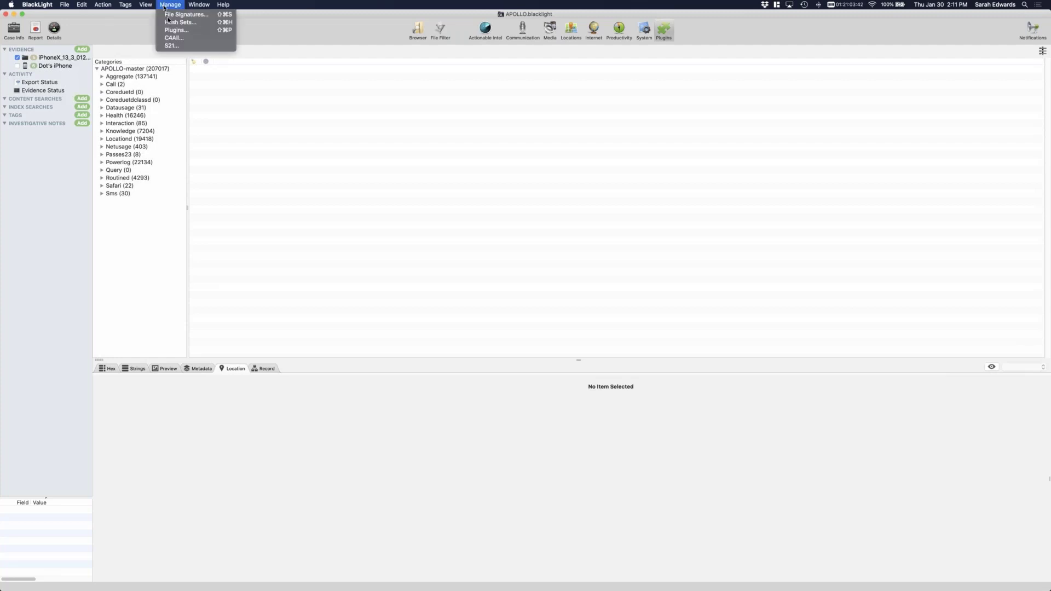
click(168, 31)
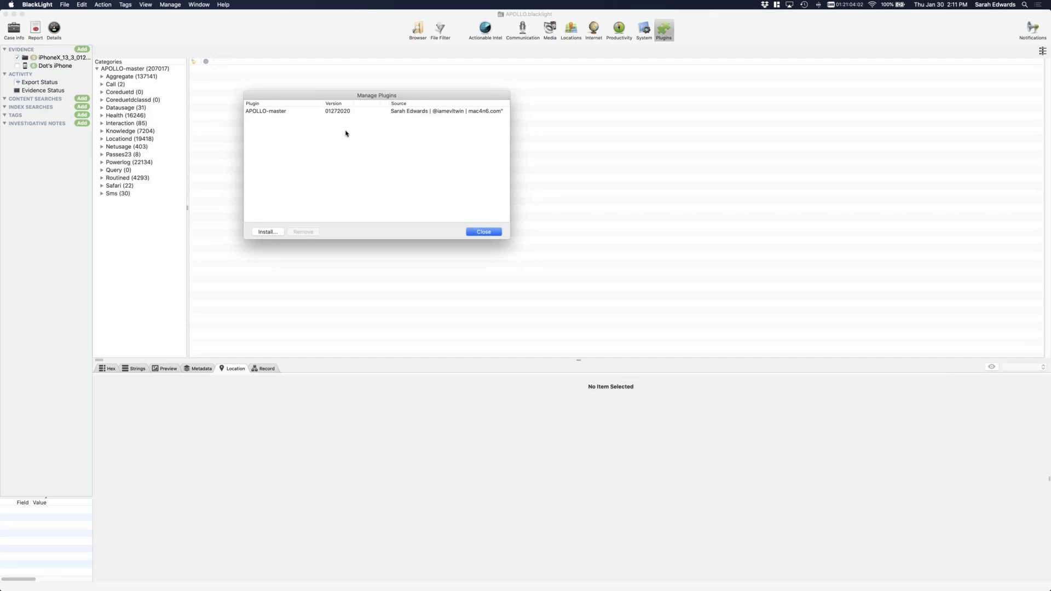
click(487, 233)
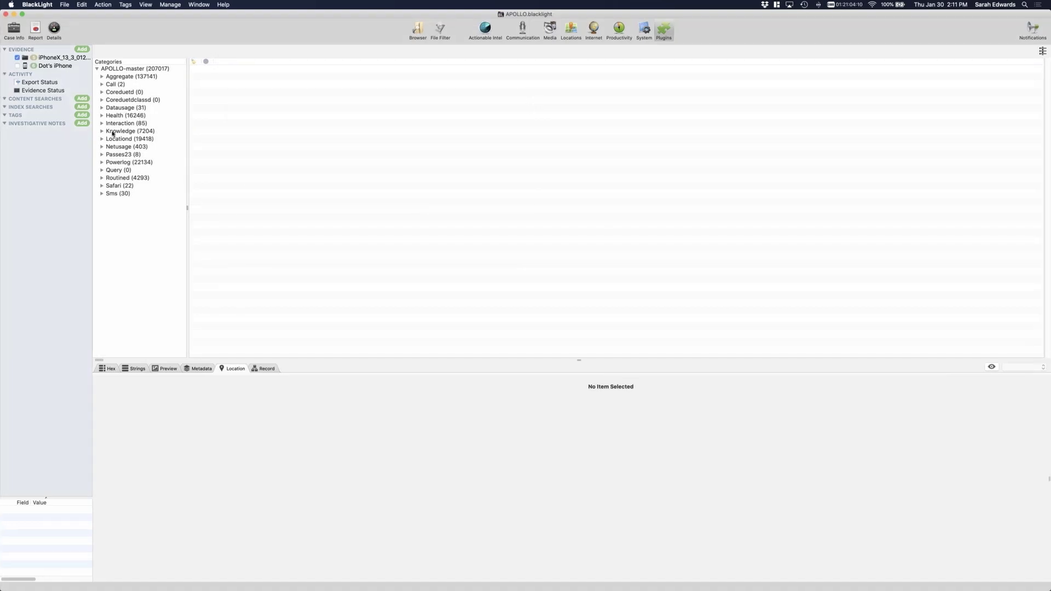
View the Call History records, then the App Activity, App Activity Calendar and App Activity Mail modules under Knowledge
click(102, 84)
click(123, 92)
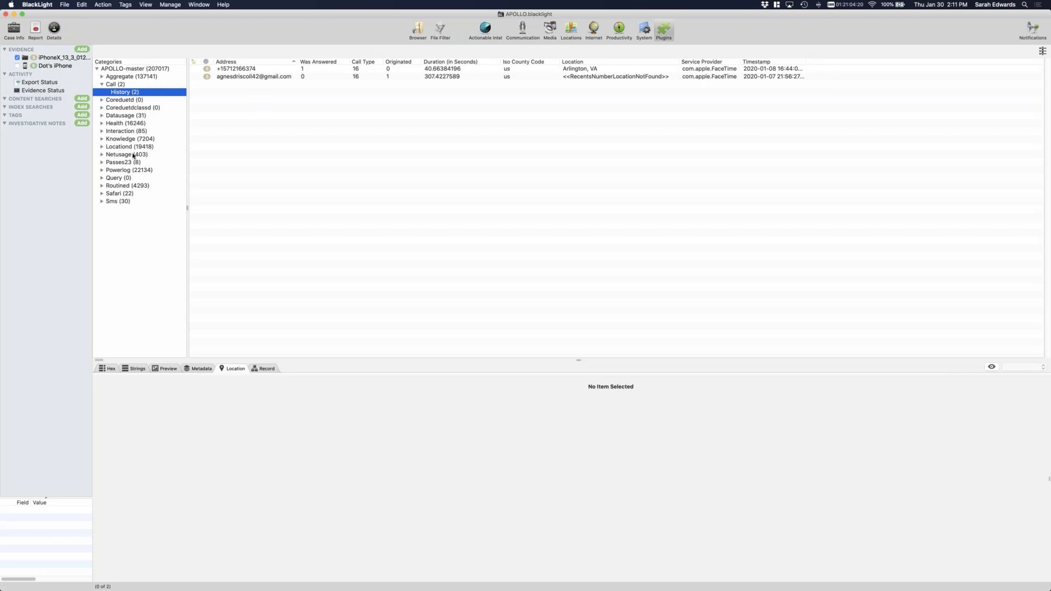
double_click(121, 139)
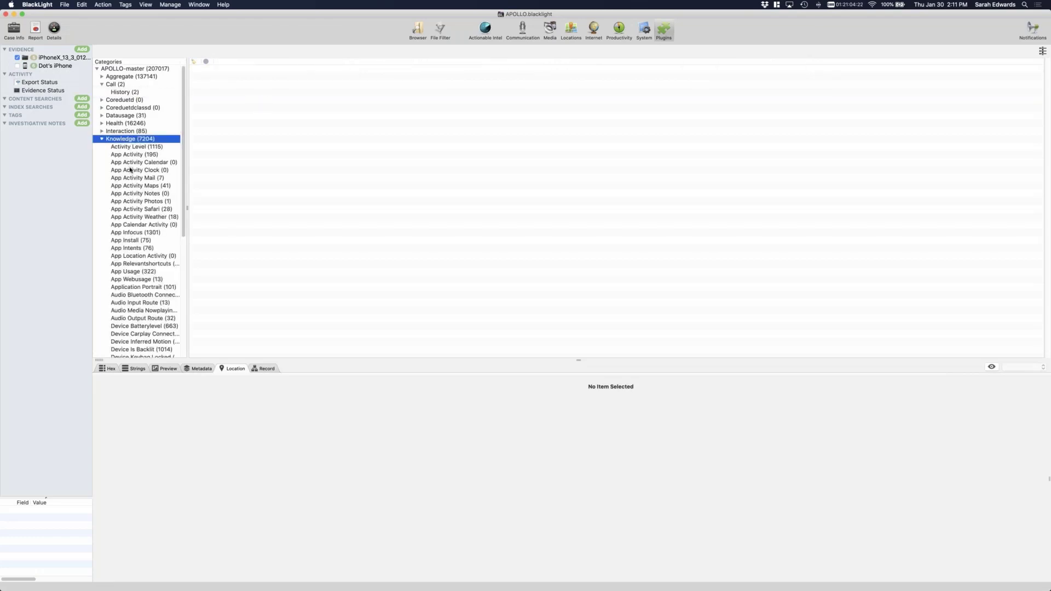
click(132, 158)
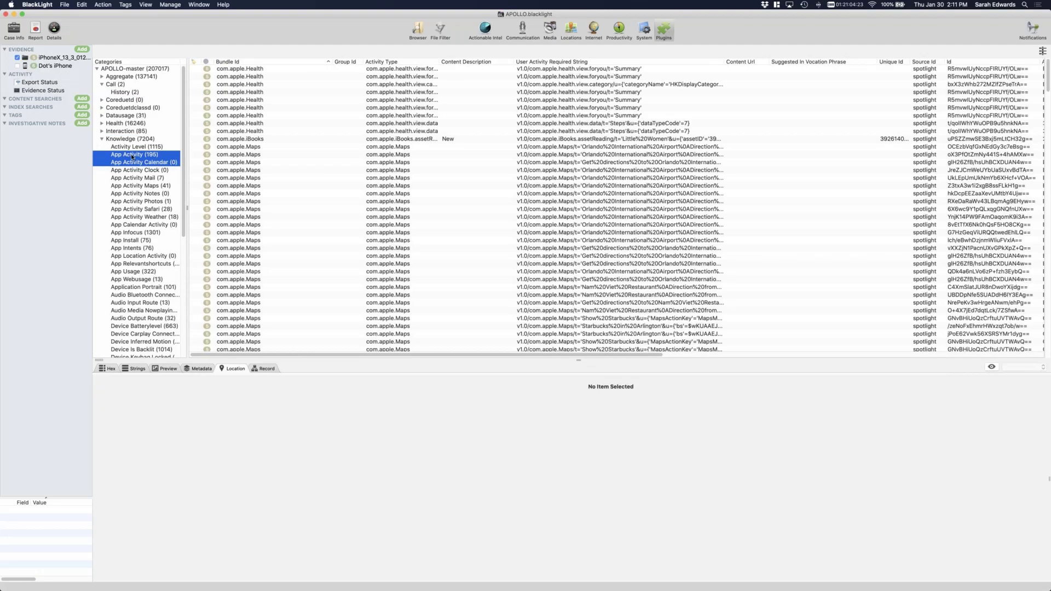
click(134, 162)
click(138, 179)
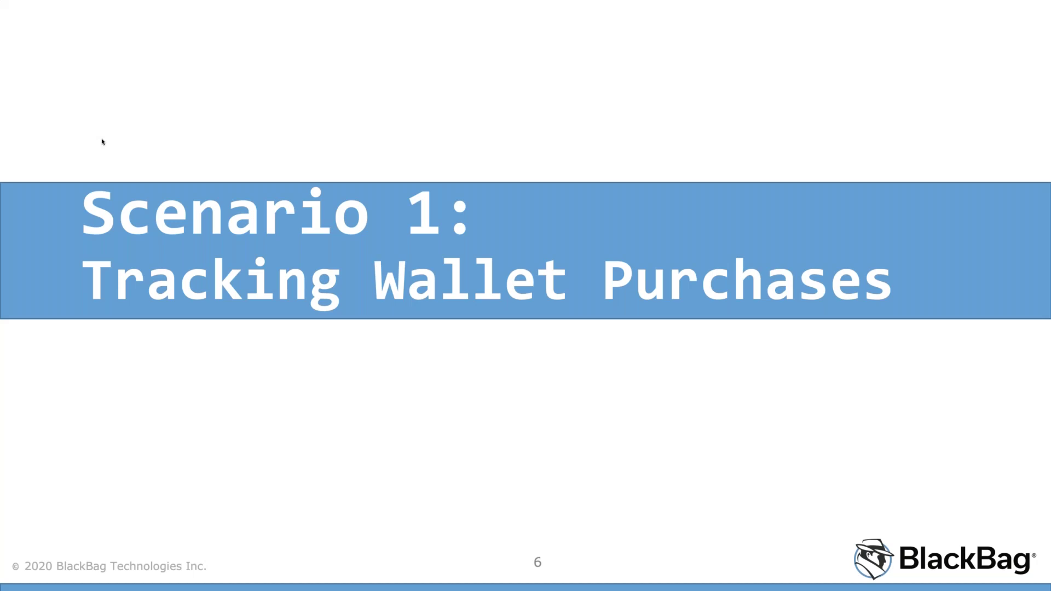
key(Right)
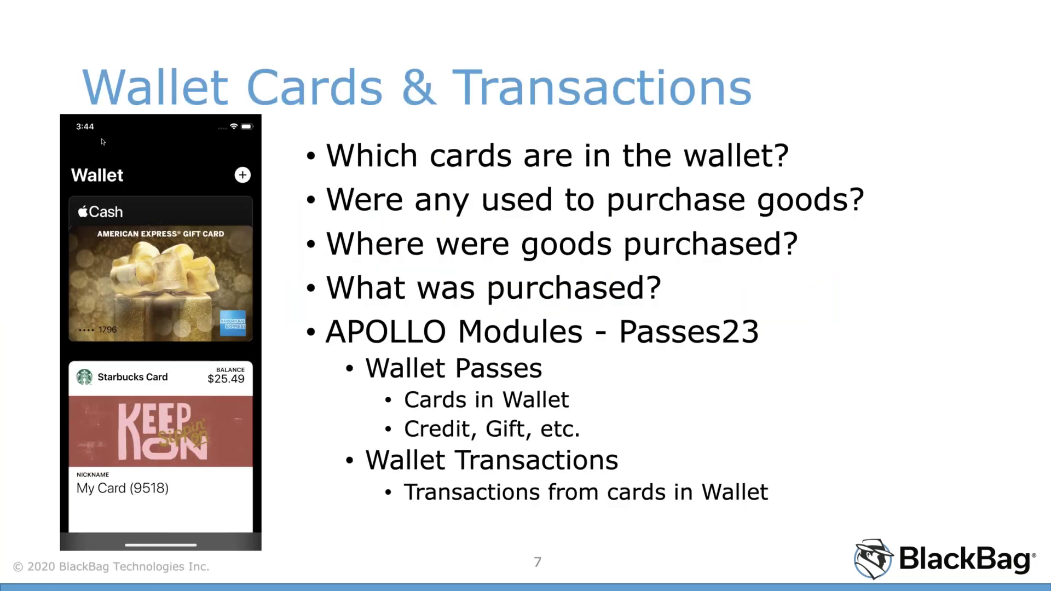
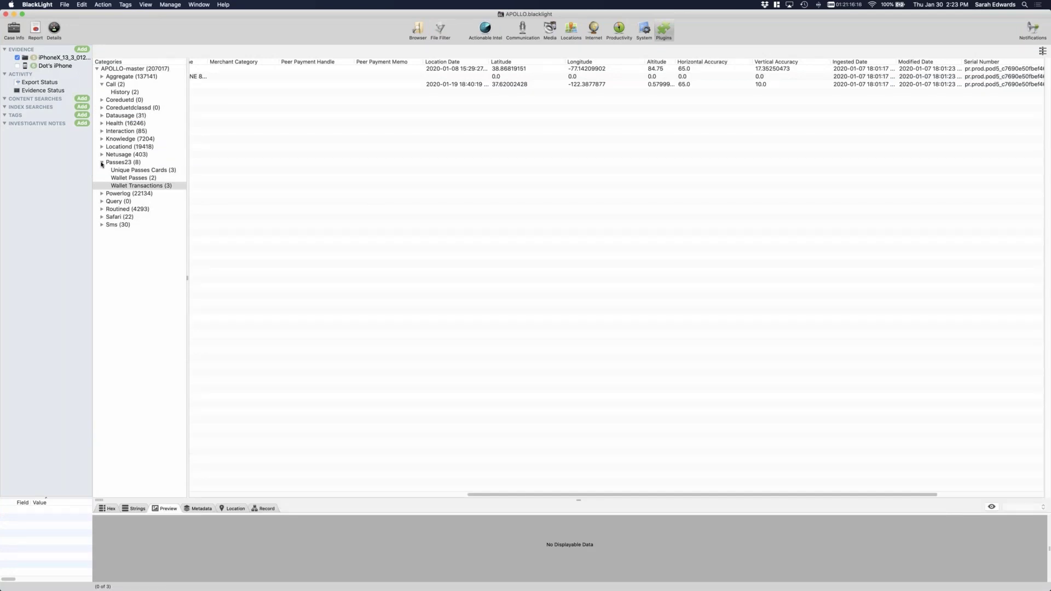
Show the Knowledge module's Device Carplay Connected records, widen the category list, and sort the records by Start
click(102, 163)
click(102, 139)
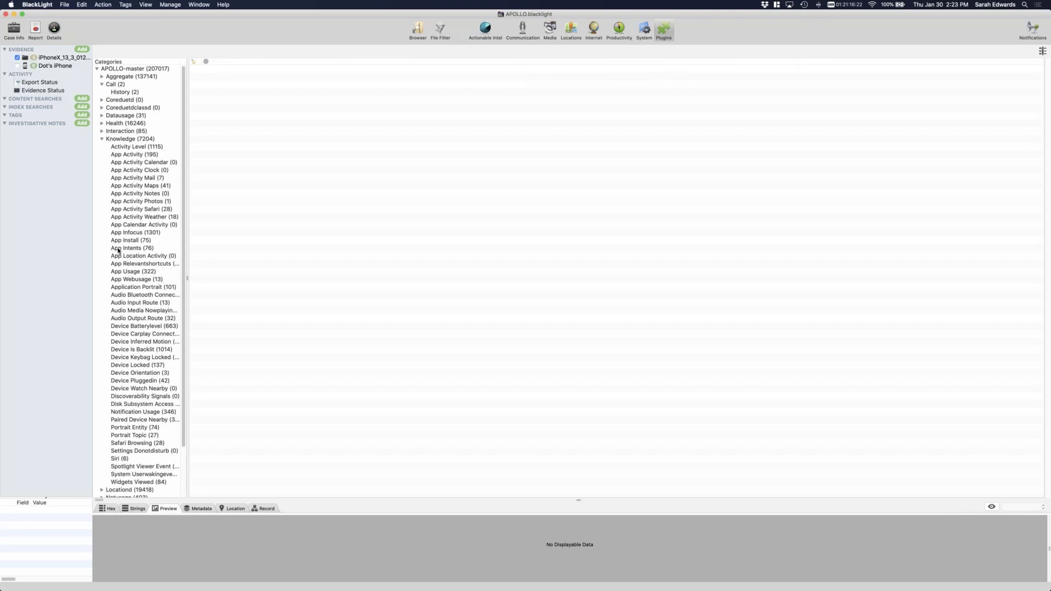
click(157, 334)
drag(187, 281, 214, 298)
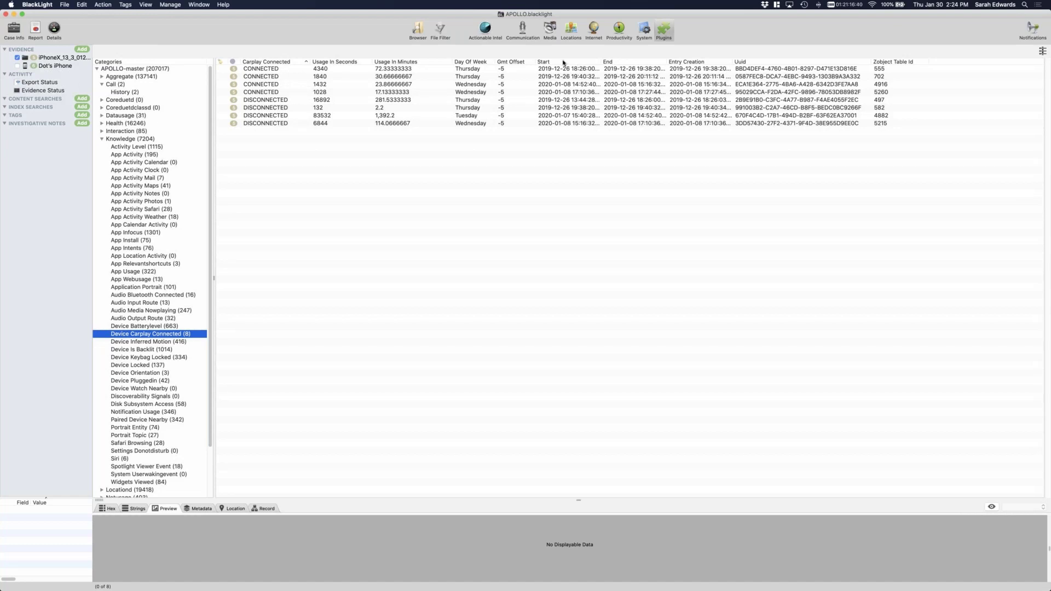
click(563, 63)
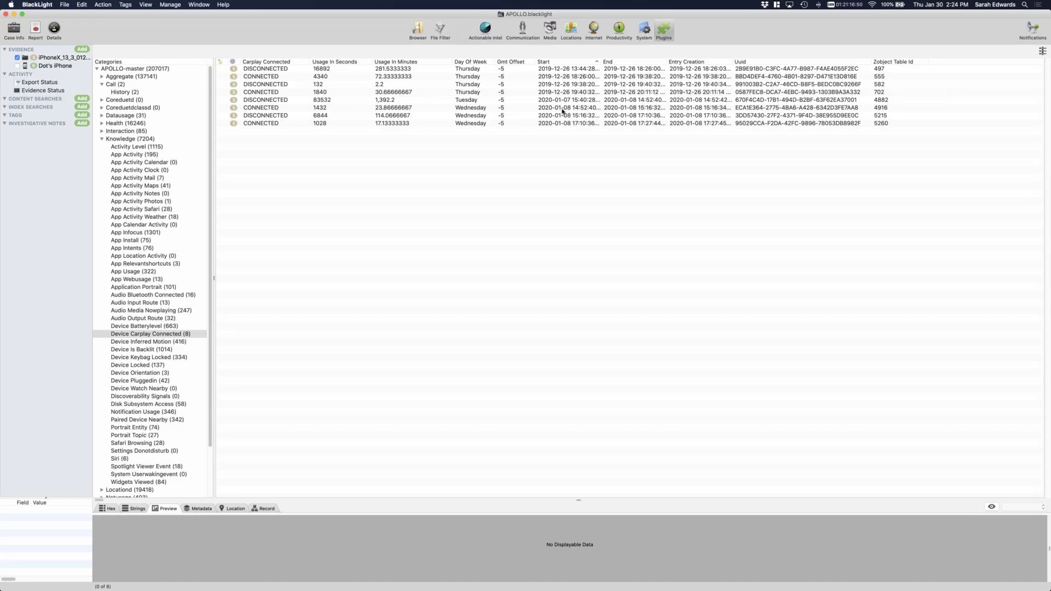
Examine the three 2020-01-08 CarPlay connection records together and individually, ending on the disconnected record between the two connected ones
drag(563, 111, 564, 125)
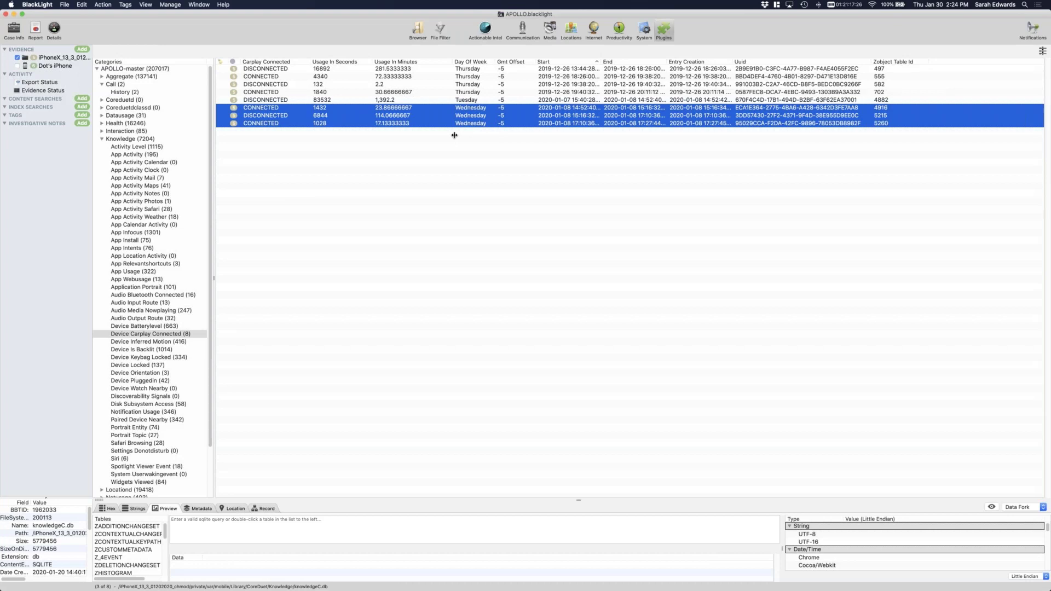
click(558, 109)
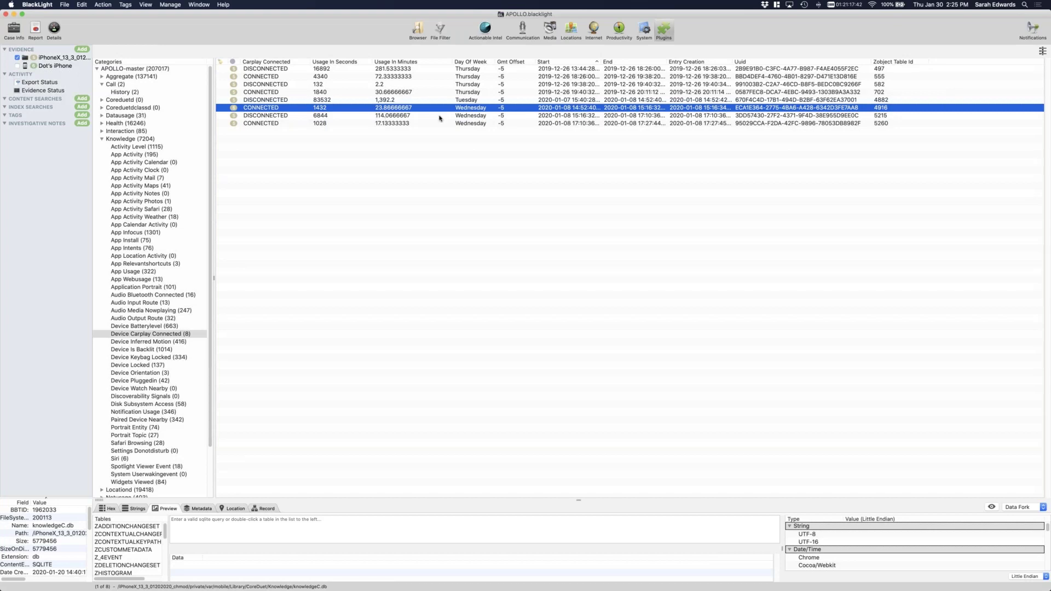
click(557, 117)
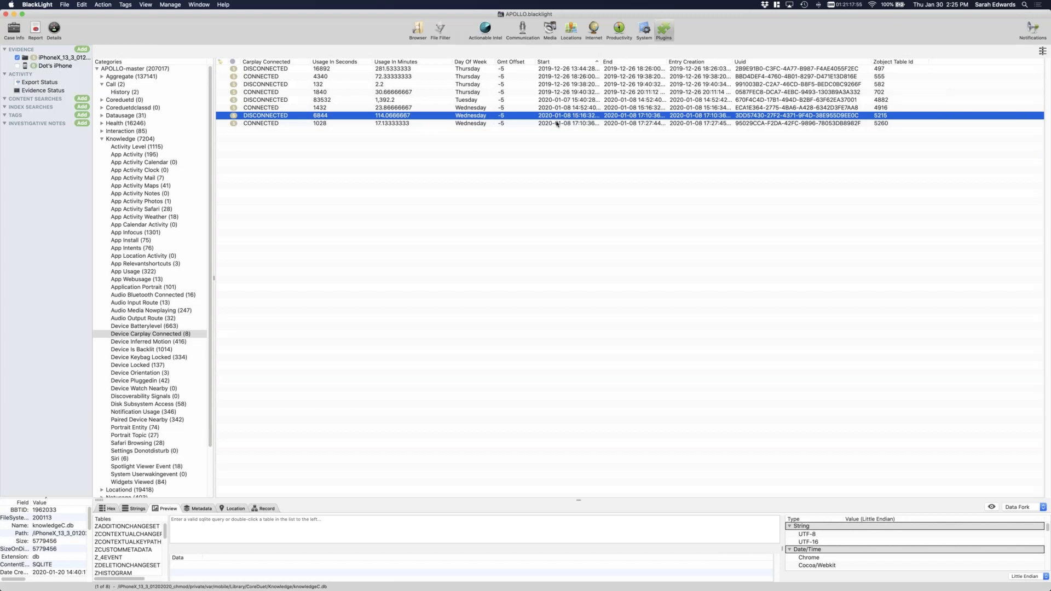
click(554, 124)
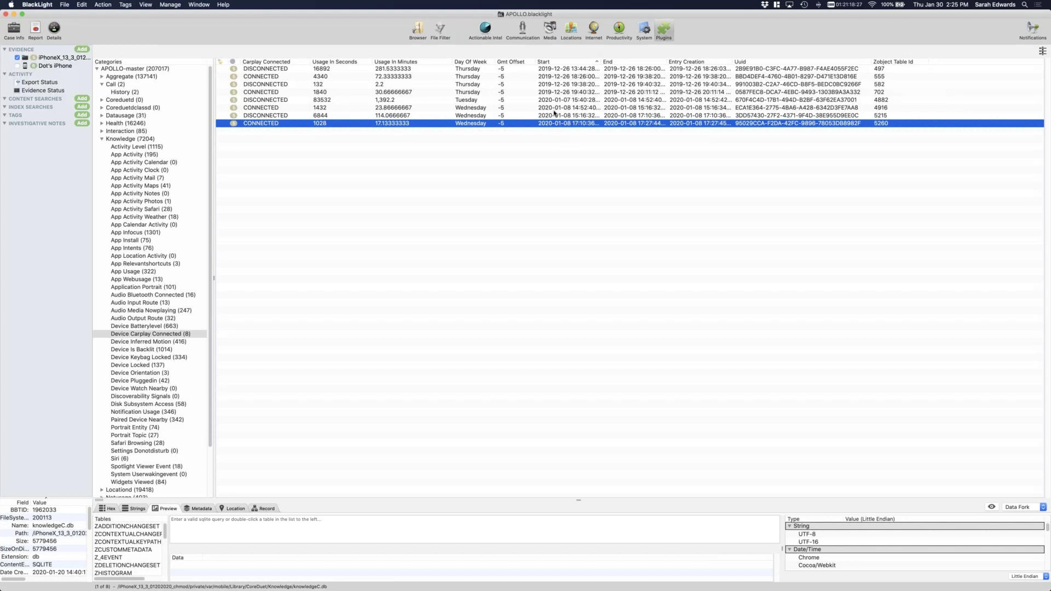
click(537, 109)
key(shift+Down)
key(shift+Down)
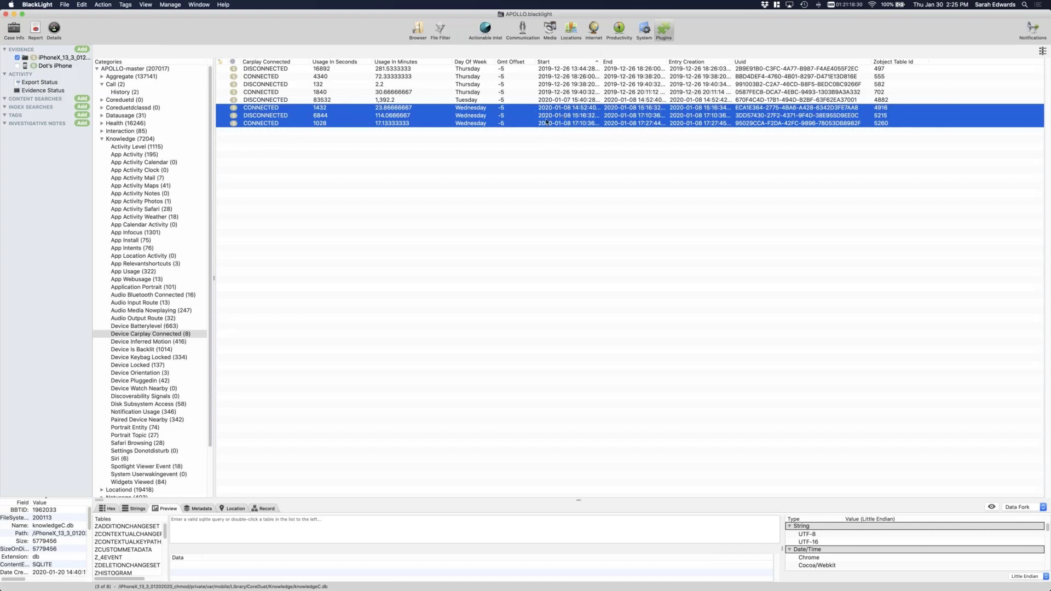
click(546, 117)
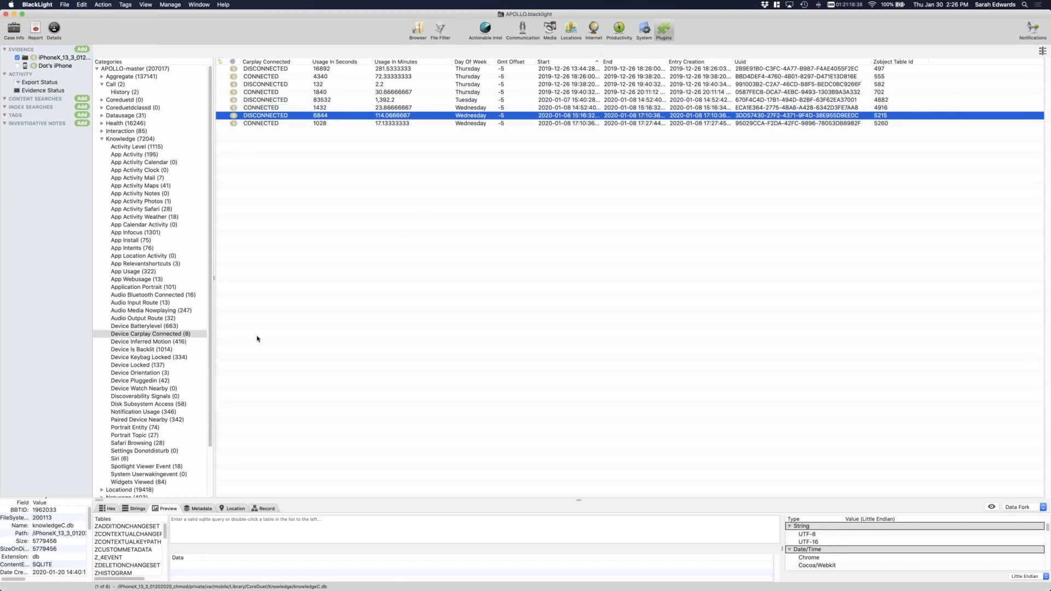
Collapse Knowledge and view the Cache Zrtcllocationmo records under Routined, in Timestamp order
click(103, 139)
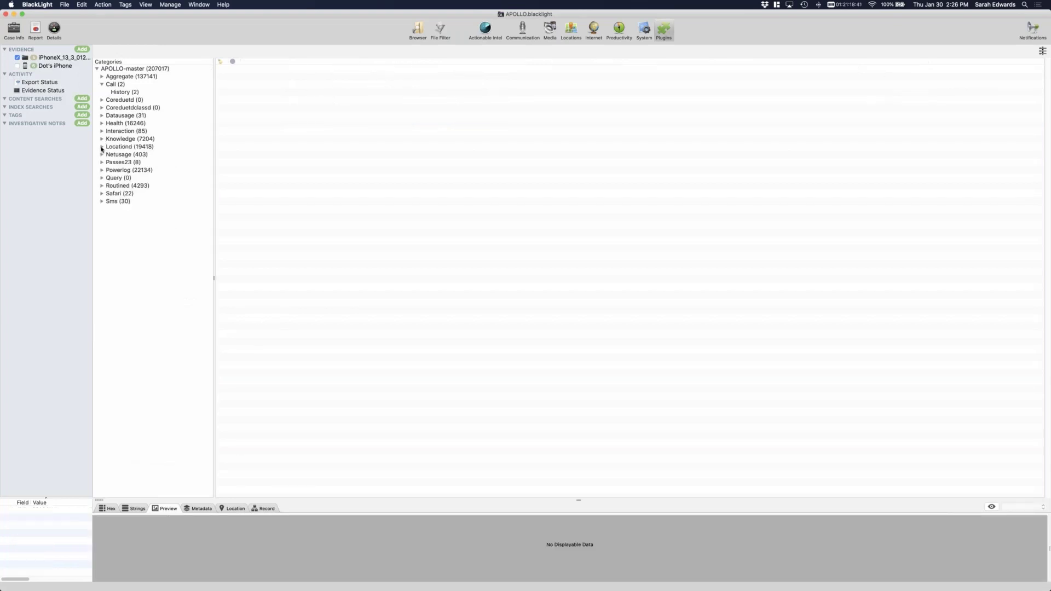
click(102, 187)
click(131, 194)
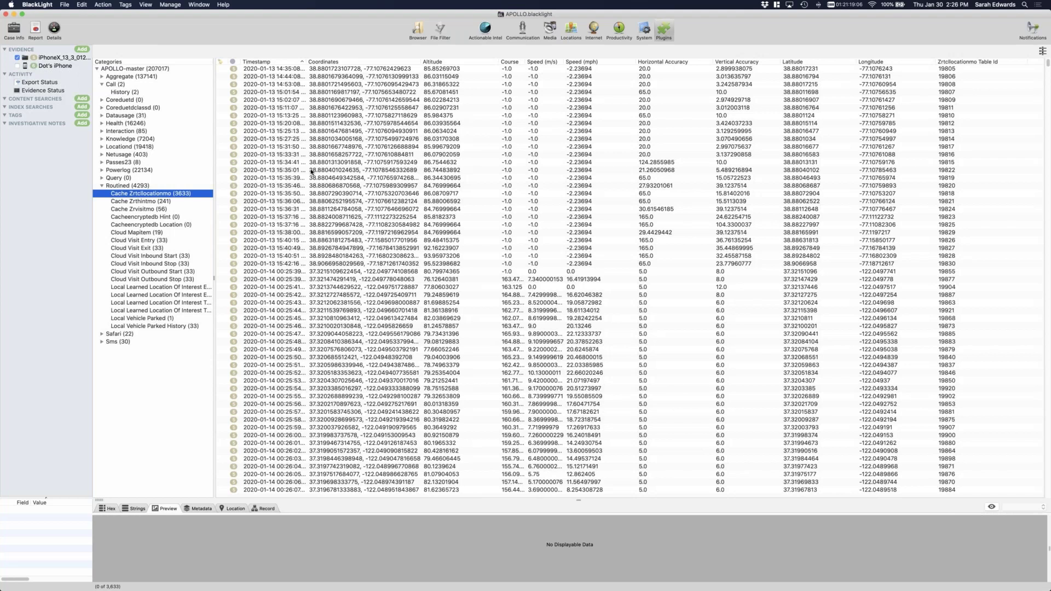
click(269, 63)
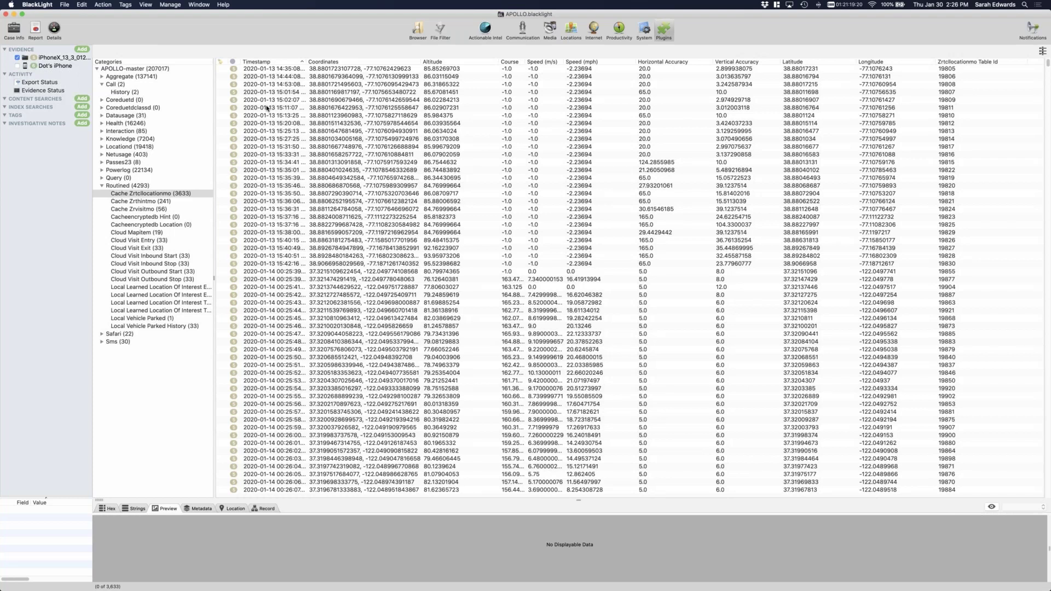
View the Stepcounthistory, Nataliehistory and Motionstatehistory records under Locationd
click(112, 148)
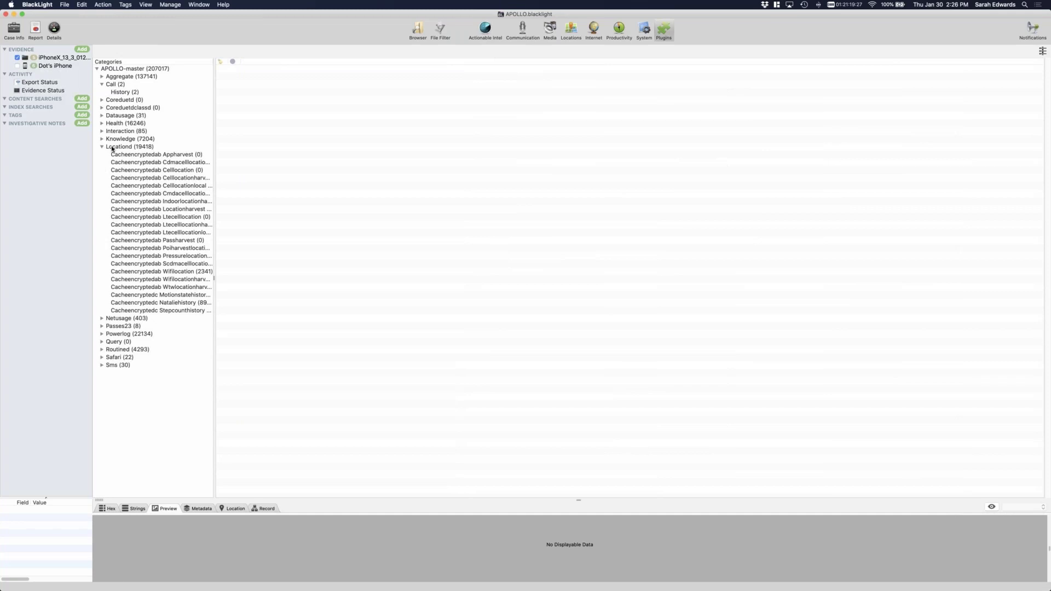
click(192, 311)
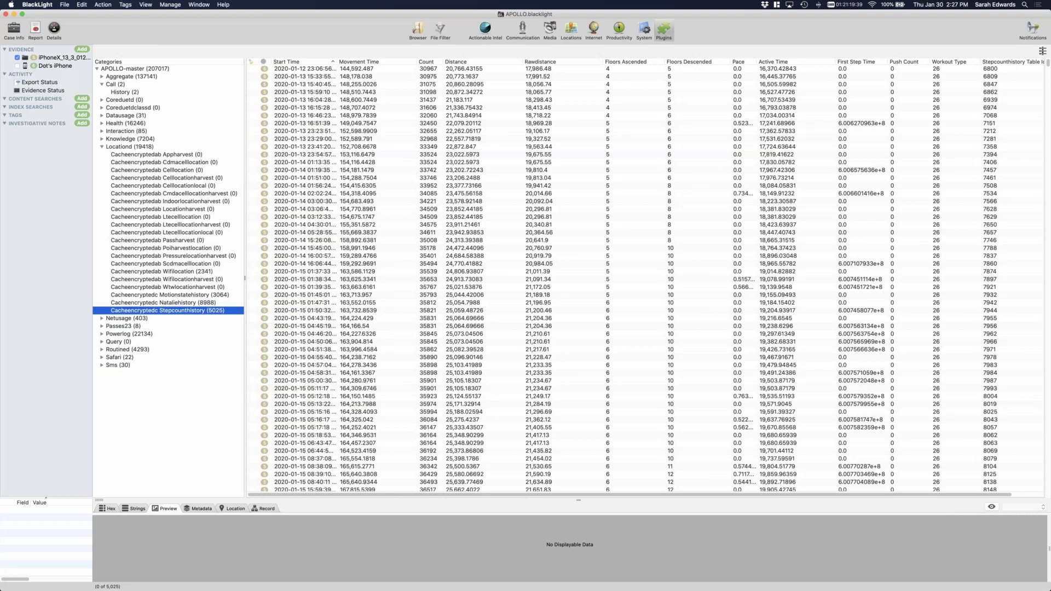
key(Up)
key(Up)
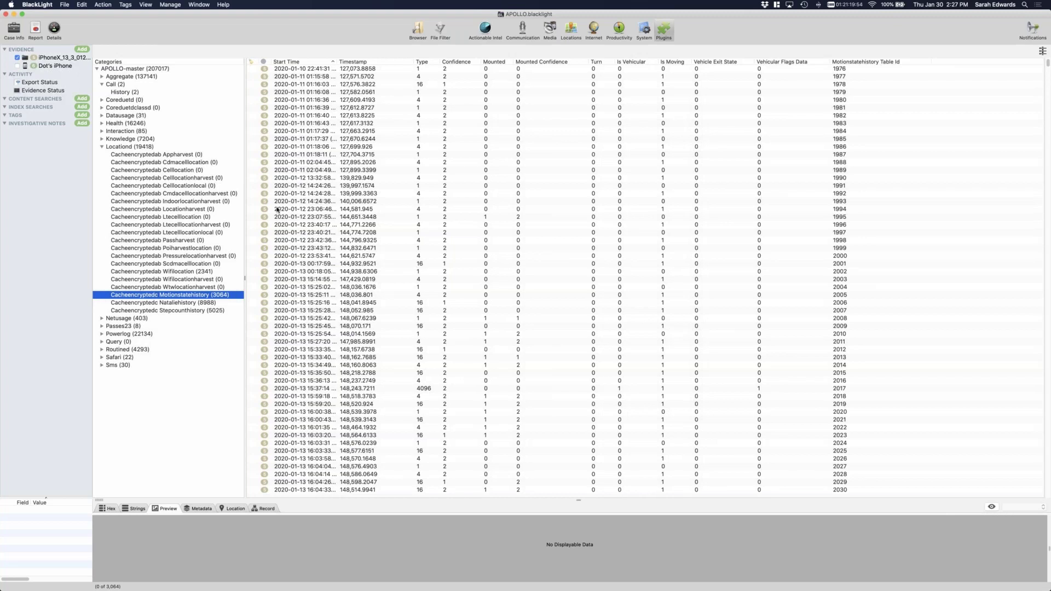
Collapse Locationd and return to the Cache Zrtcllocationmo records under Routined
click(101, 148)
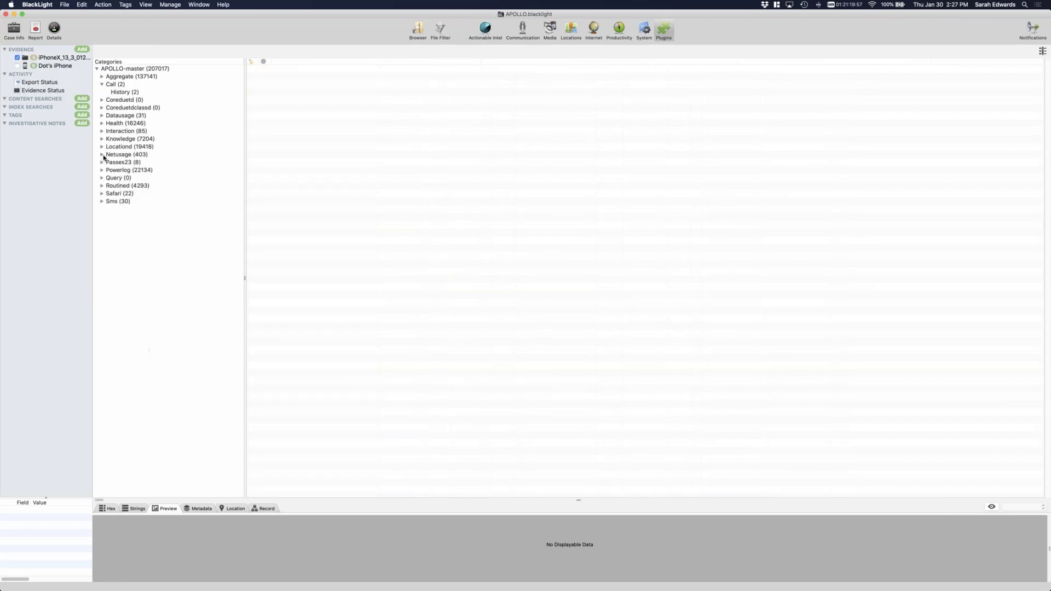
click(102, 186)
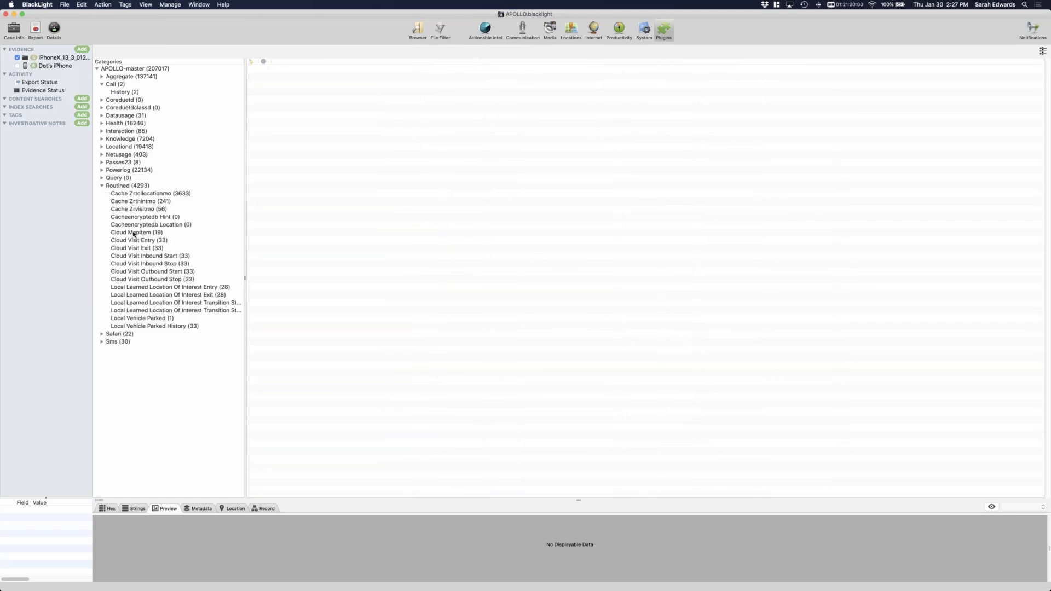
click(134, 195)
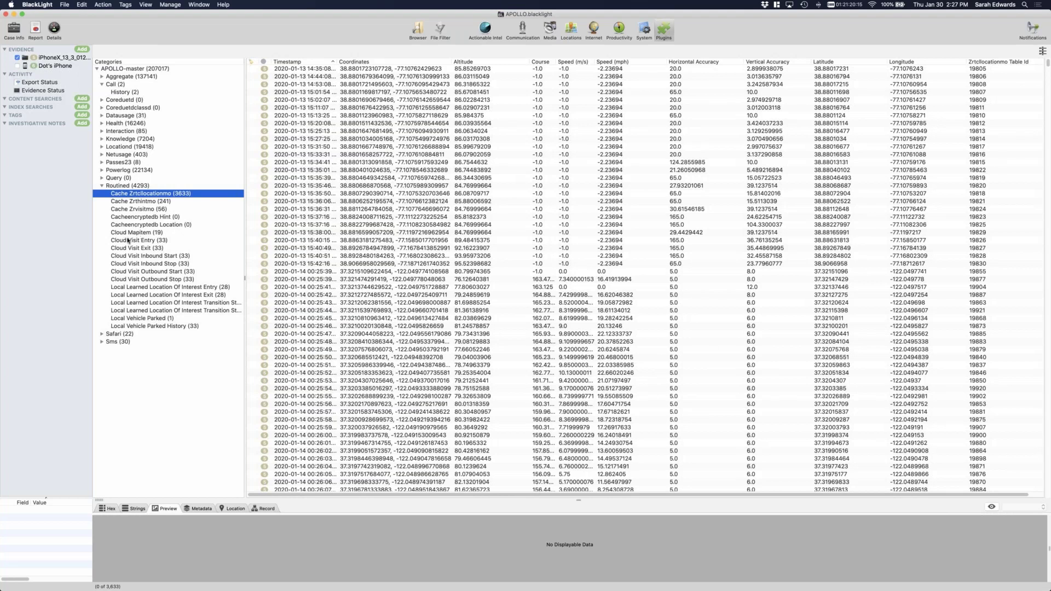
Show Routined's Cloud Visit Entry records in Visit Entry order and highlight the two visits that begin on 2020-01-08
click(122, 241)
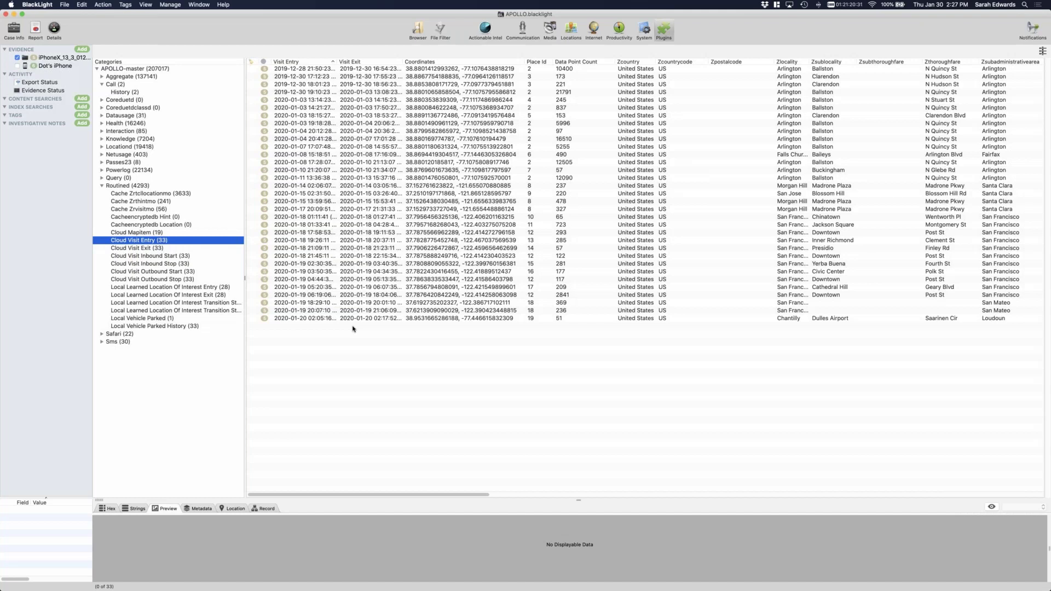
click(306, 62)
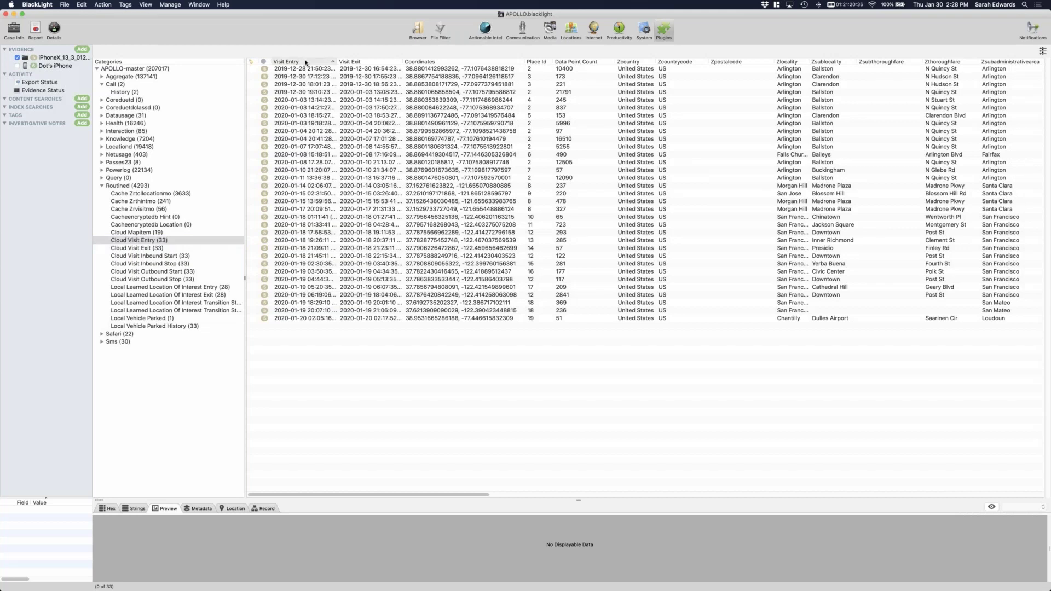
click(302, 155)
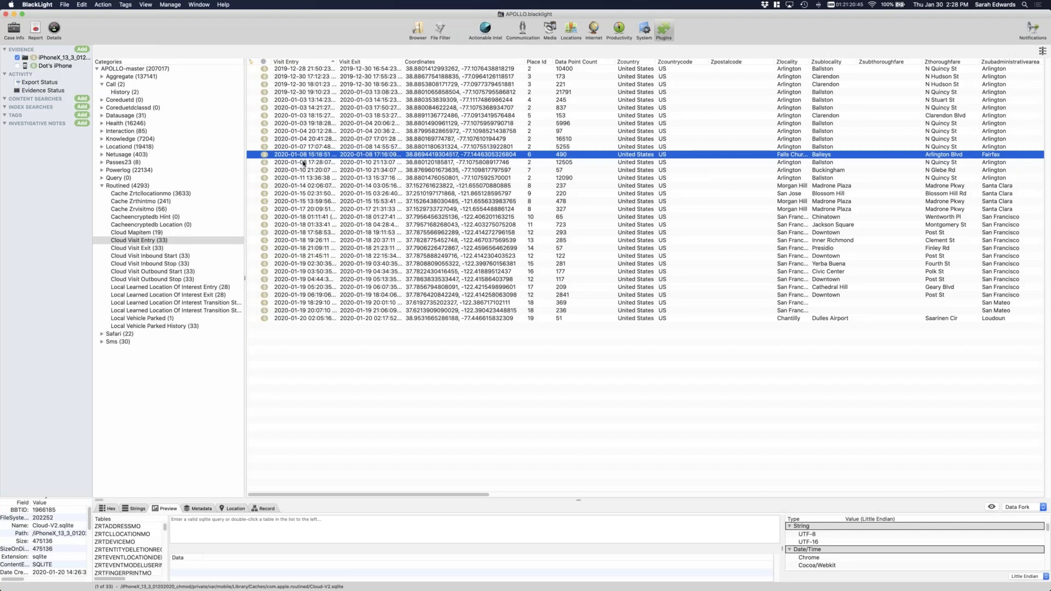
shift+click(304, 162)
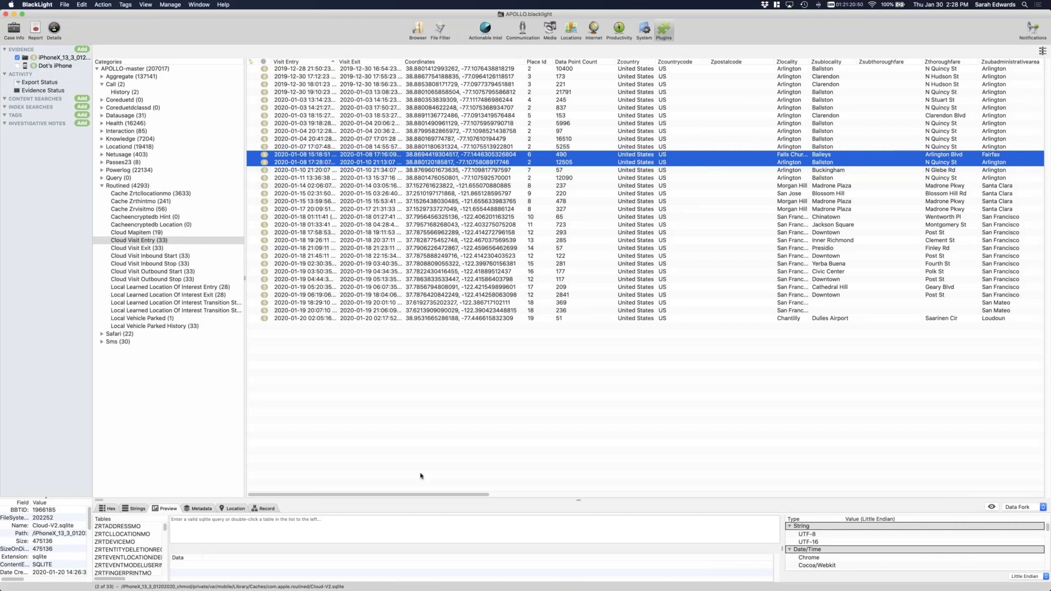
Examine the area-of-interest and location-uncertainty values of the two 2020-01-08 visits, and select only the Falls Church visit
drag(424, 494, 528, 496)
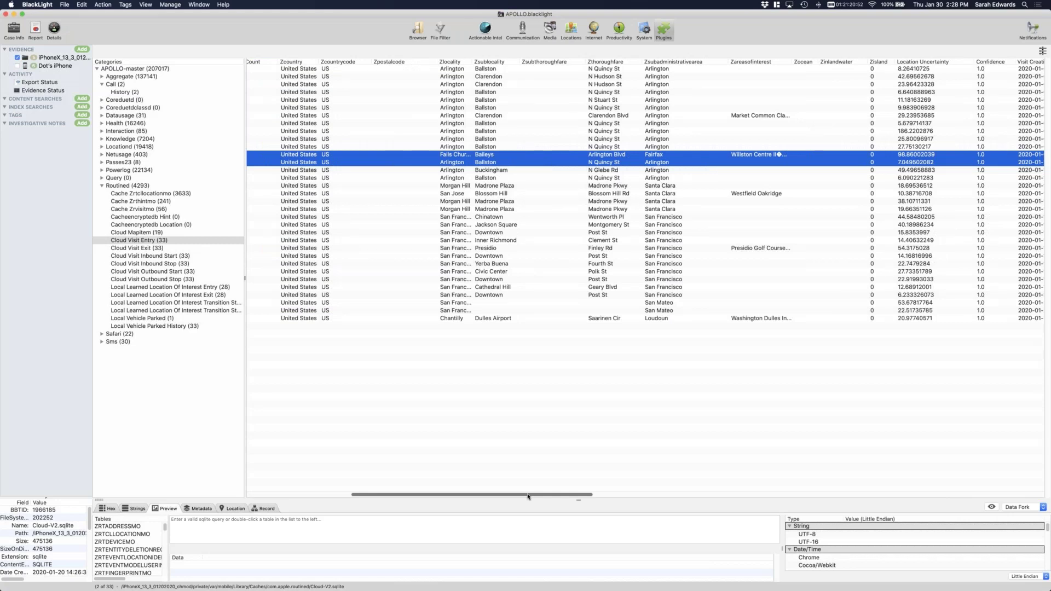
drag(528, 496, 533, 496)
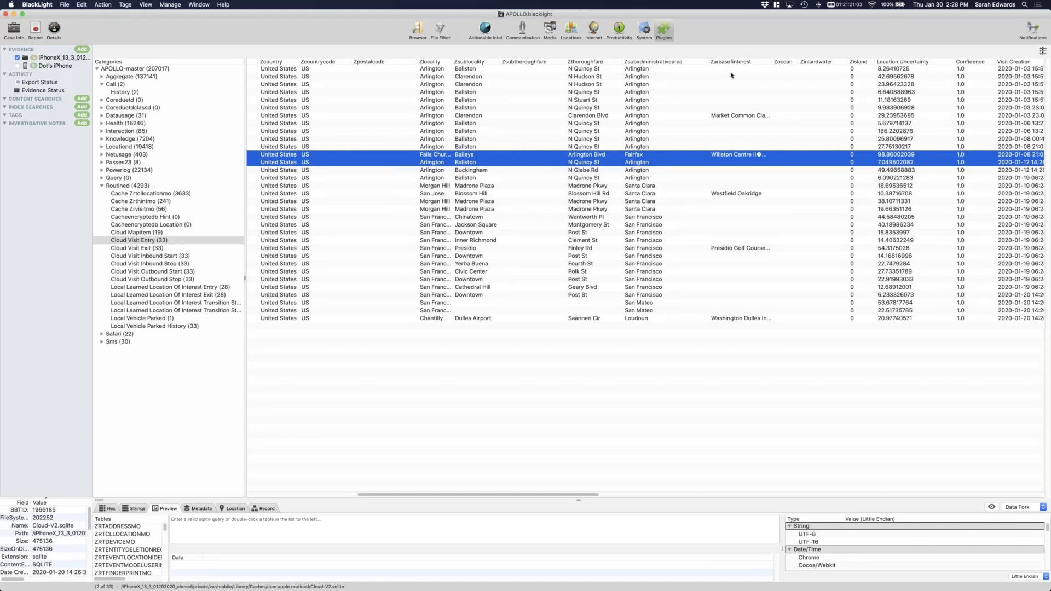
click(601, 158)
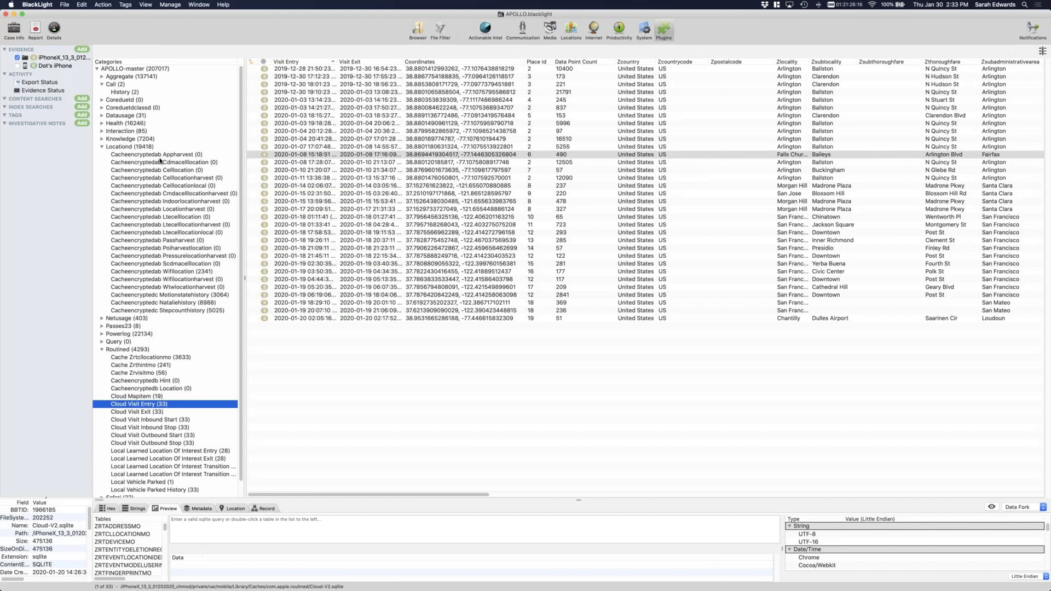
click(115, 140)
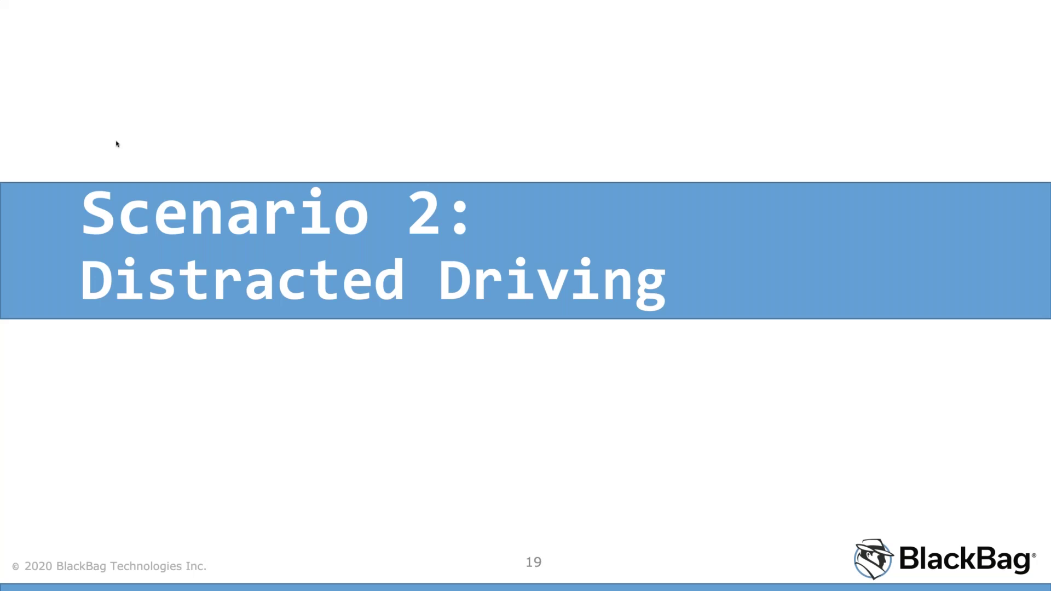
key(Right)
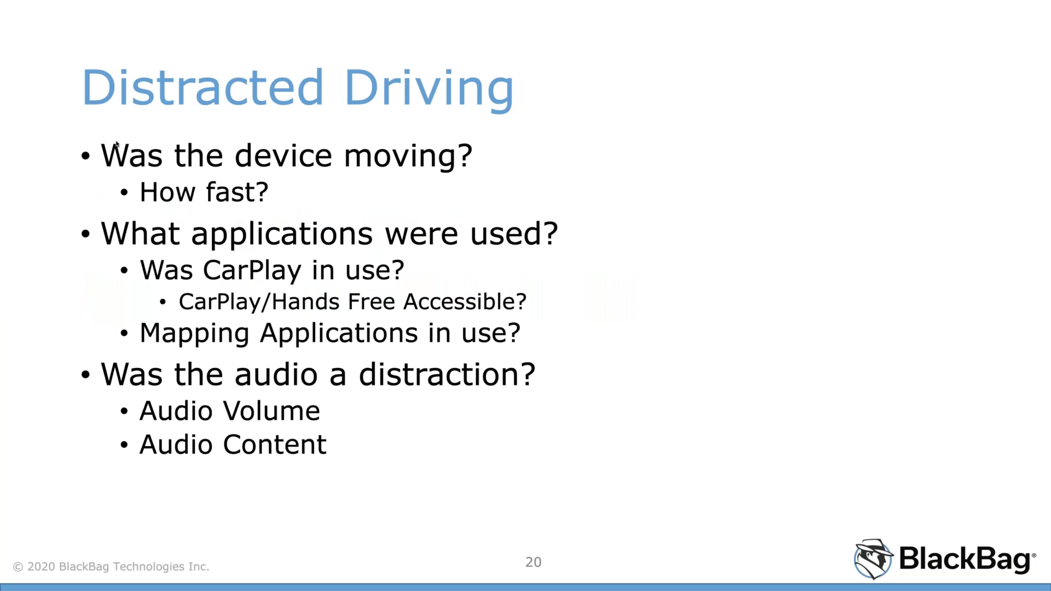
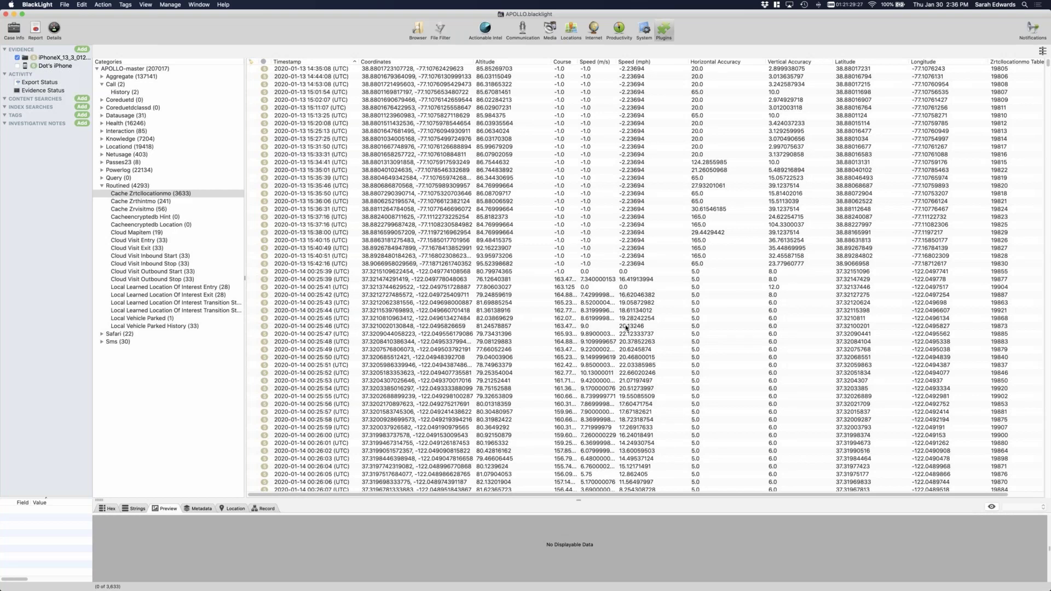
scroll(627, 327, down, 1)
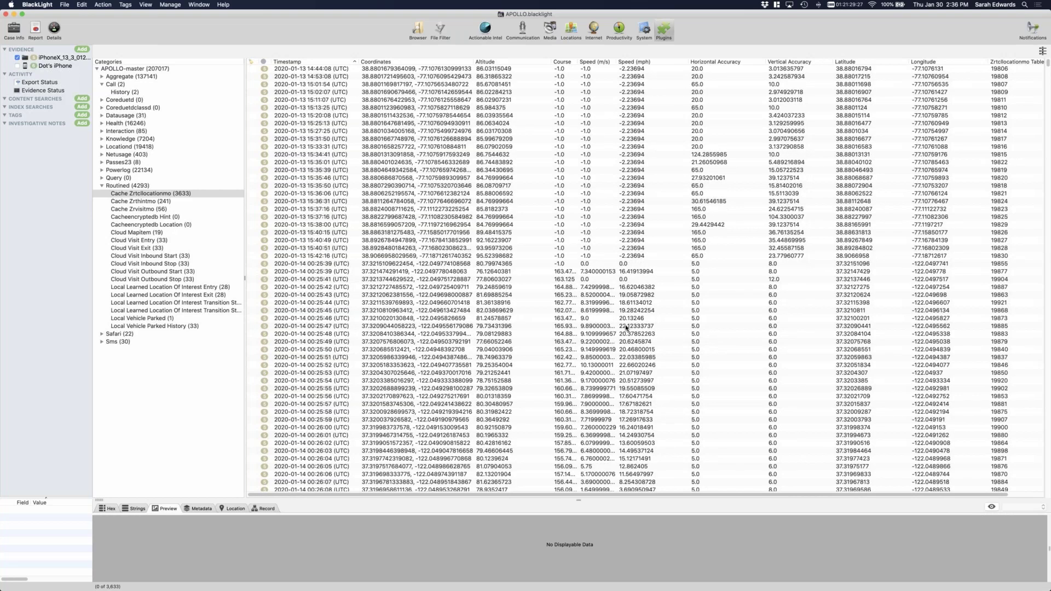
scroll(627, 328, down, 6)
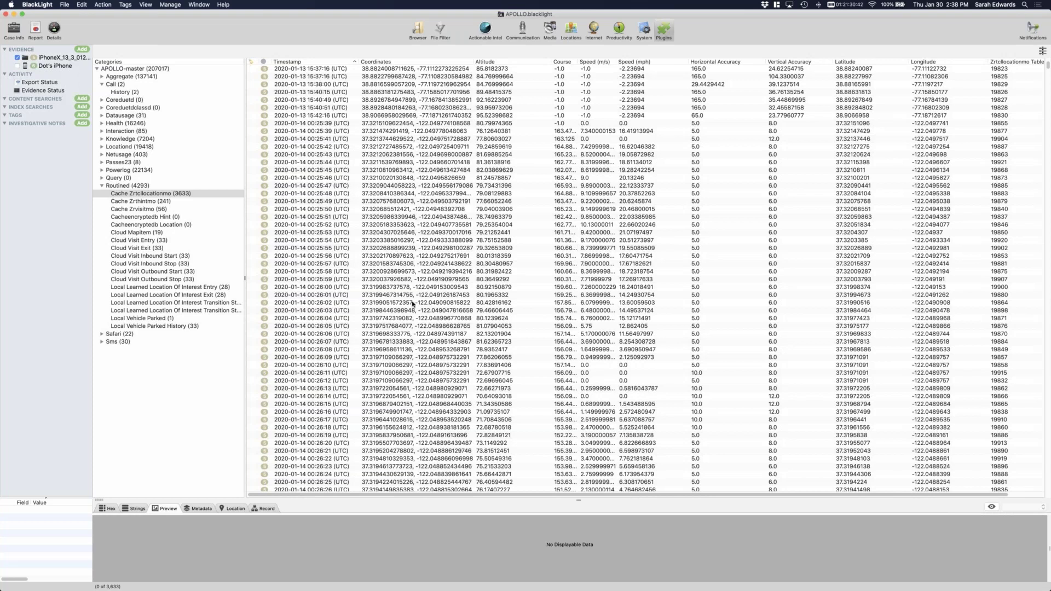
click(401, 224)
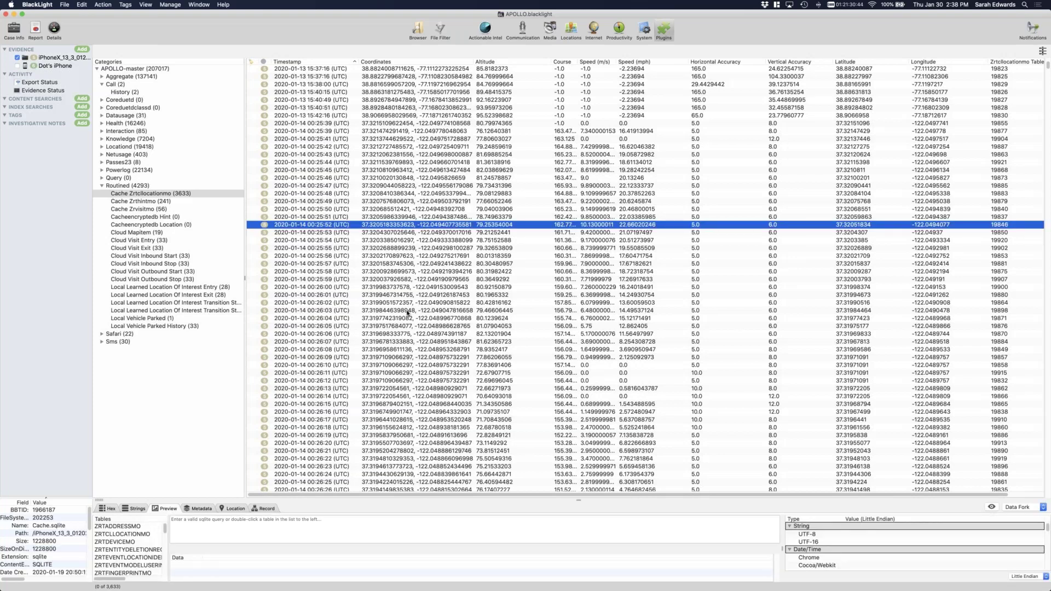
shift+click(394, 412)
Look through the export options for the highlighted location records, dismiss them without exporting, and select only the 00:26:08 record
right_click(396, 363)
mouse_move(438, 451)
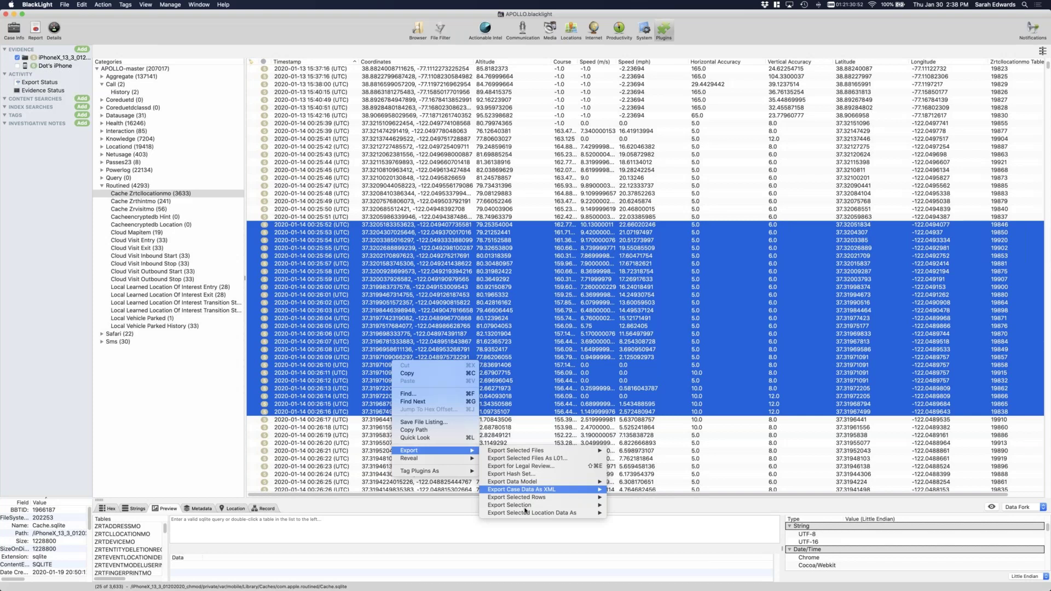
mouse_move(580, 513)
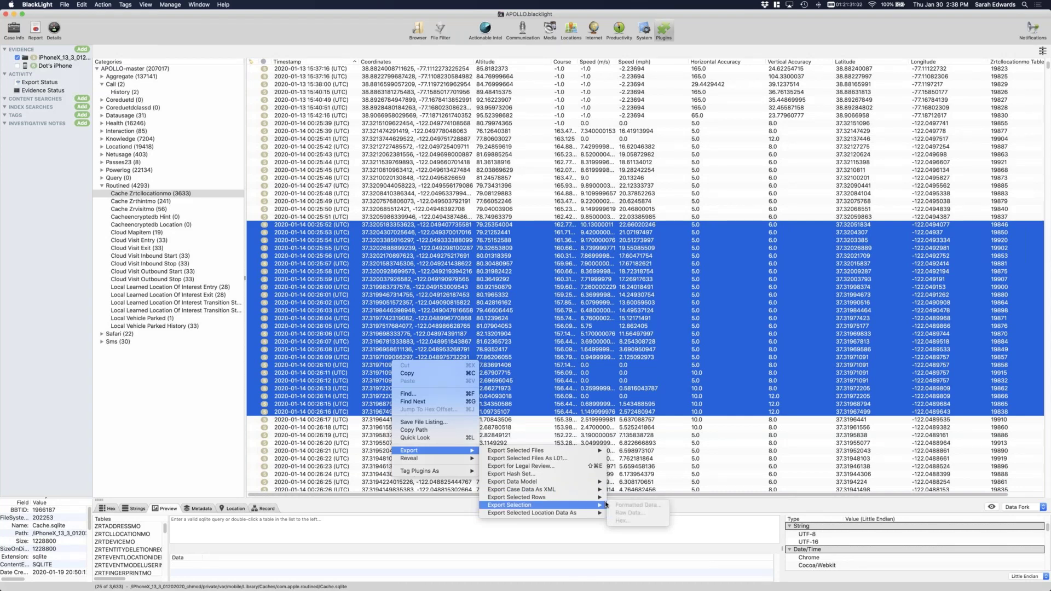
click(394, 233)
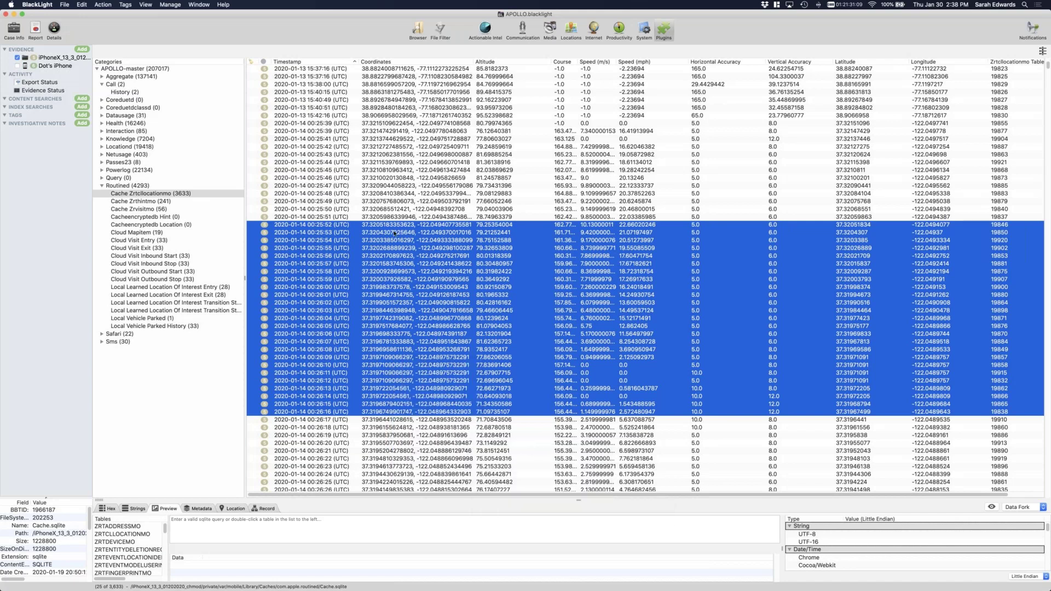
click(378, 349)
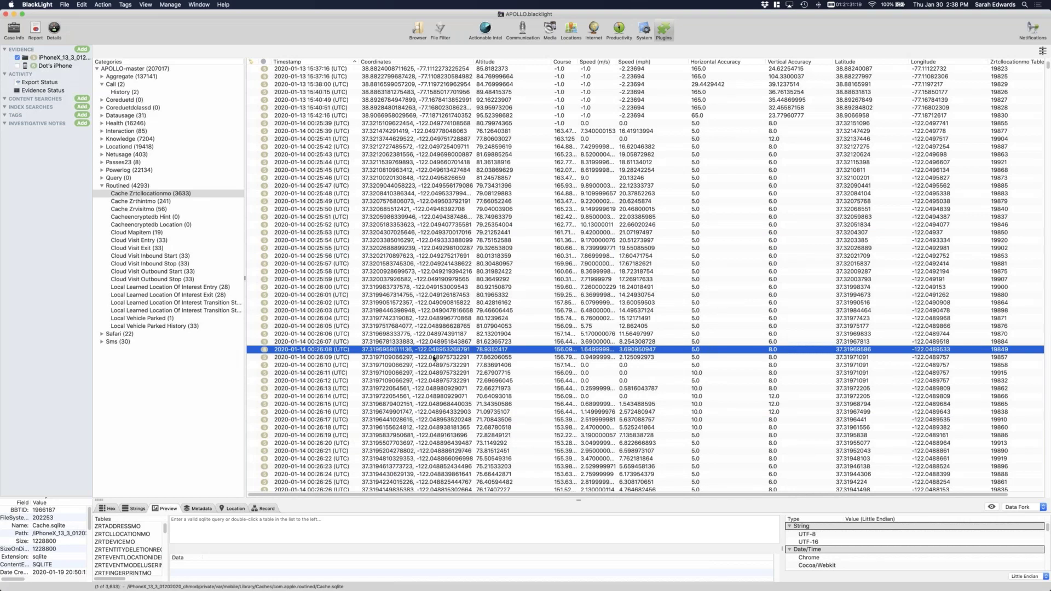
Switch to Google Earth Pro and examine the timestamped location placemarks around downtown San Francisco, including the cluster near Lower Nob Hill
key(ctrl+Right)
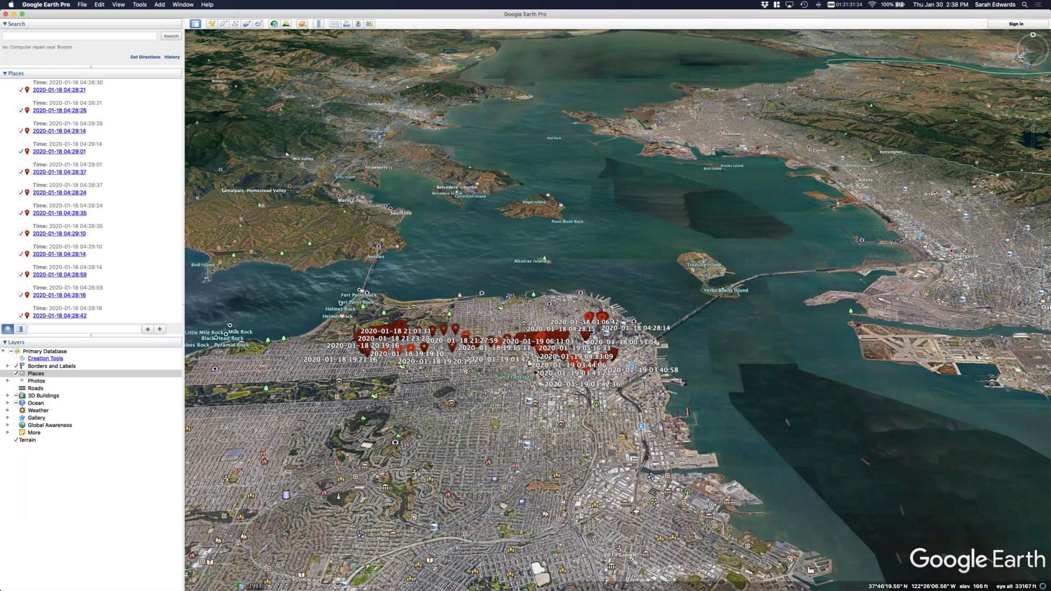
scroll(468, 377, up, 3)
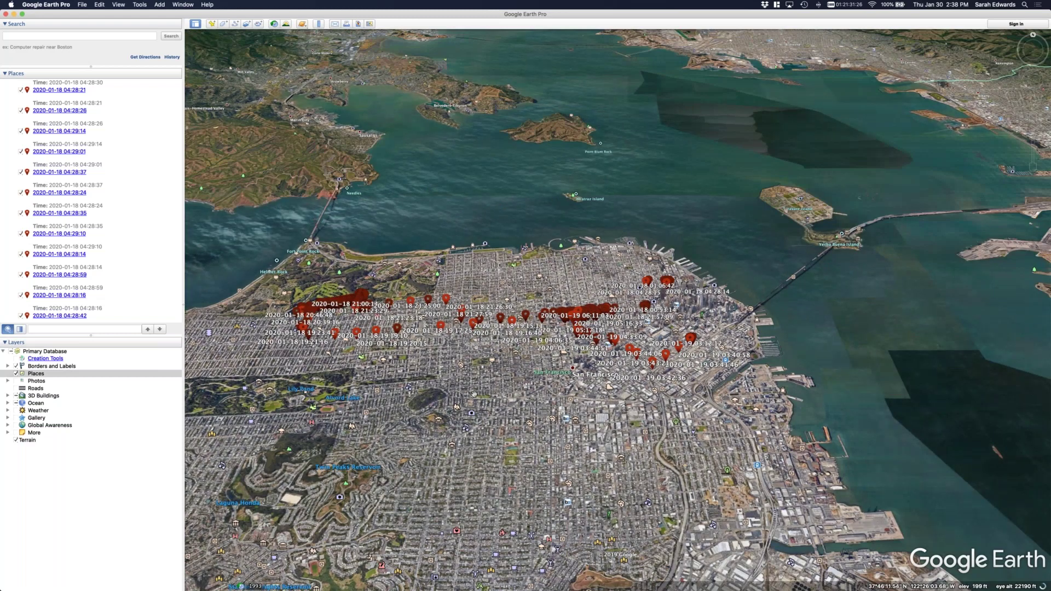
scroll(474, 394, up, 3)
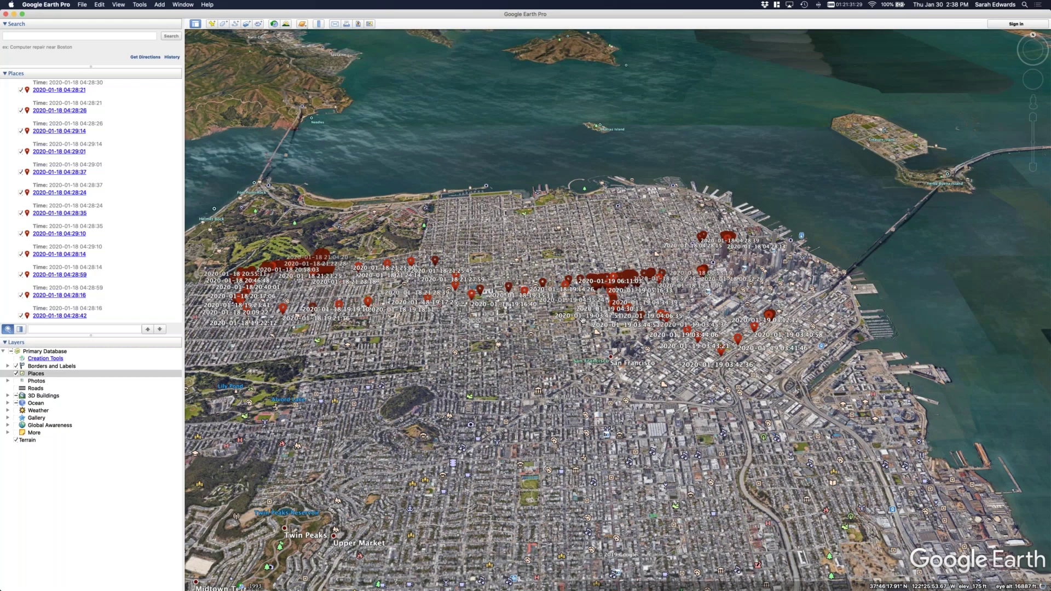
drag(581, 320, 517, 387)
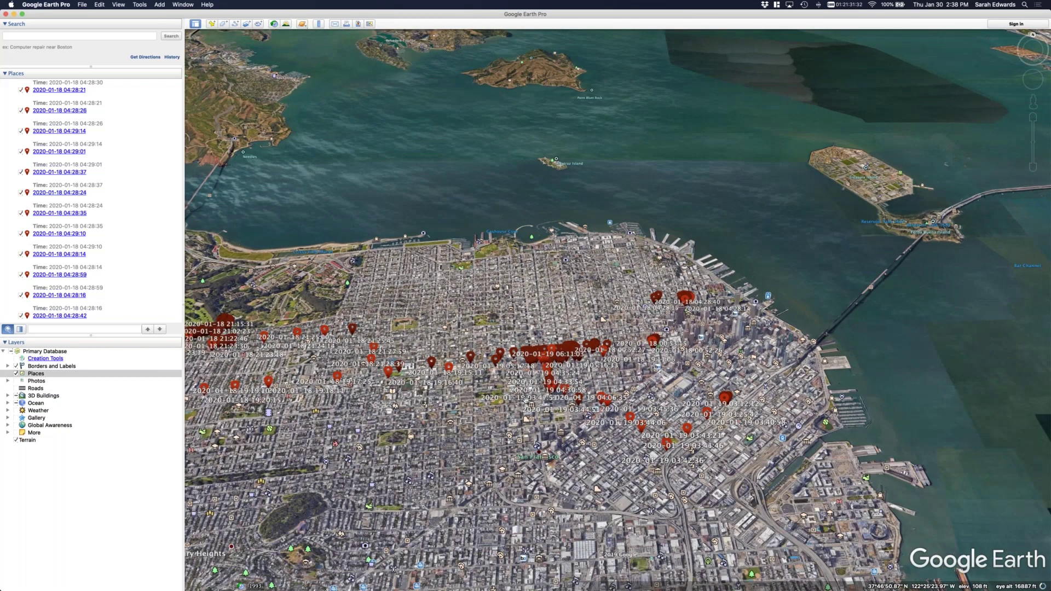
scroll(525, 399, up, 3)
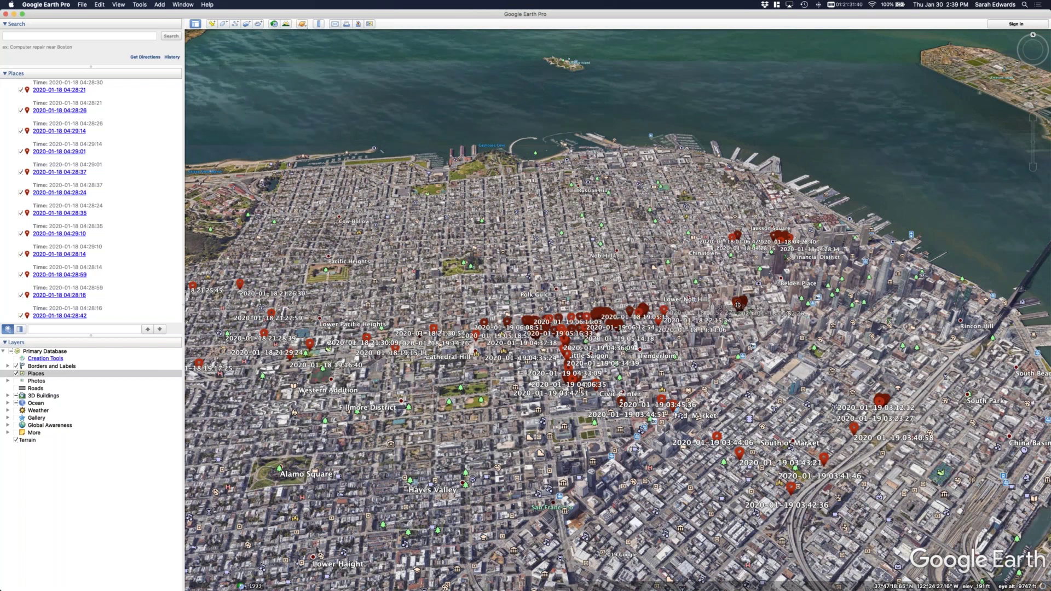
scroll(738, 305, up, 5)
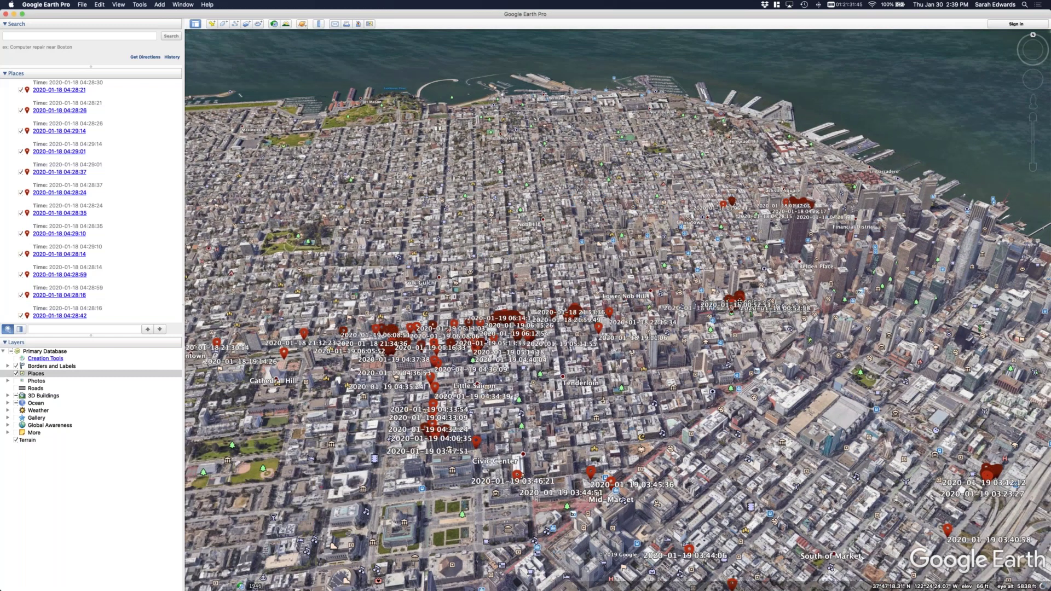
click(739, 303)
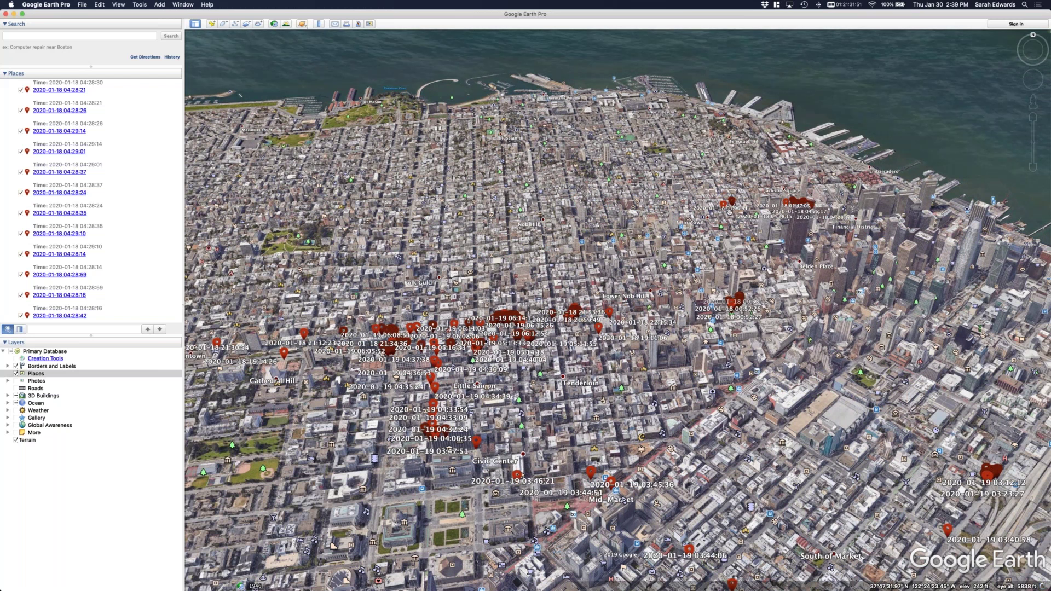
scroll(729, 211, up, 2)
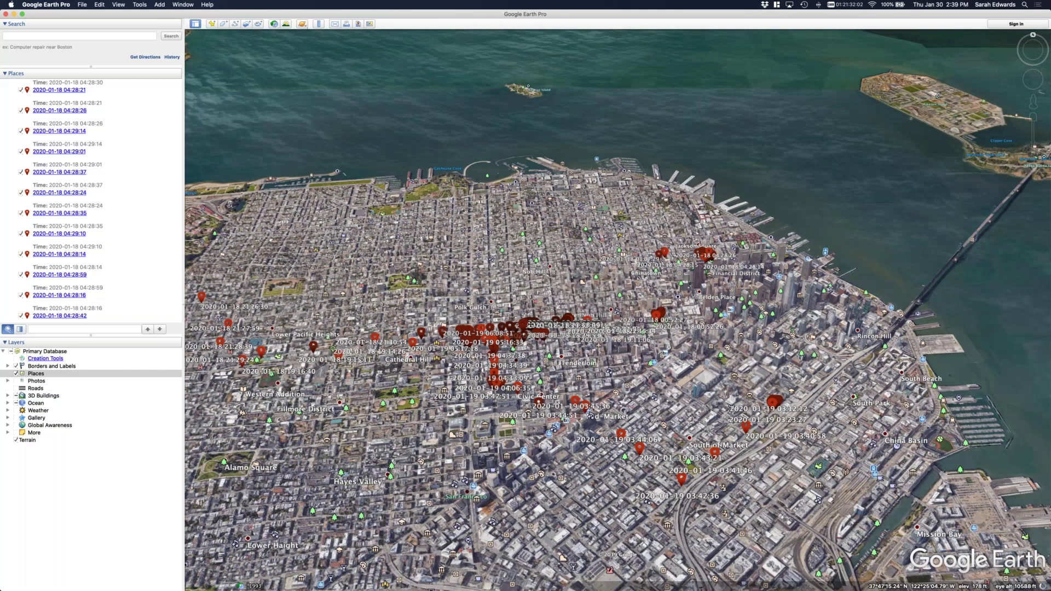
Follow the 2020-01-18 placemarks across Inner Richmond and the Presidio golf course, and back towards downtown San Francisco
drag(530, 325, 733, 306)
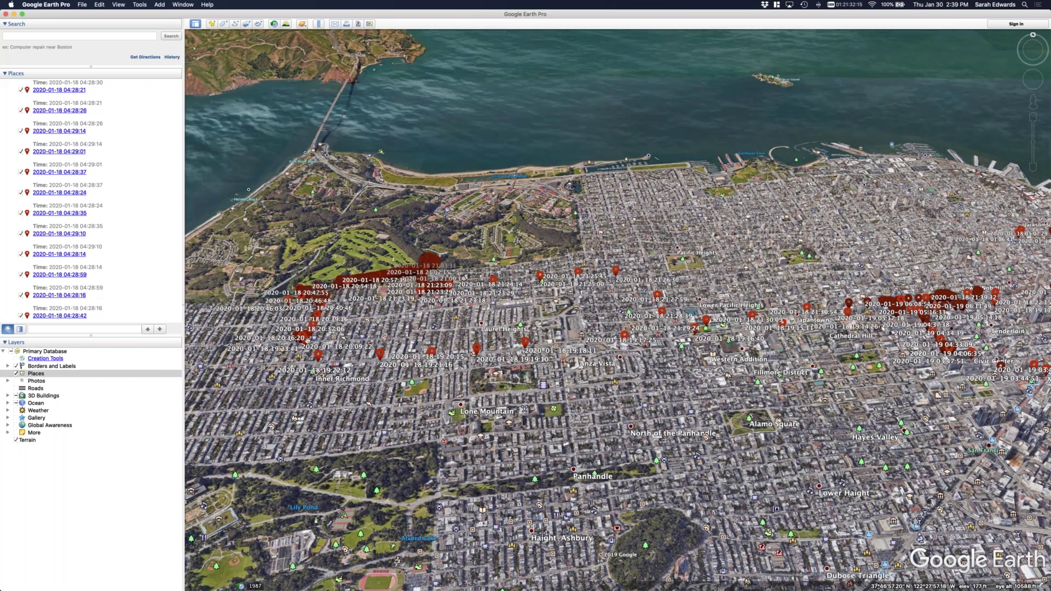
scroll(308, 340, up, 5)
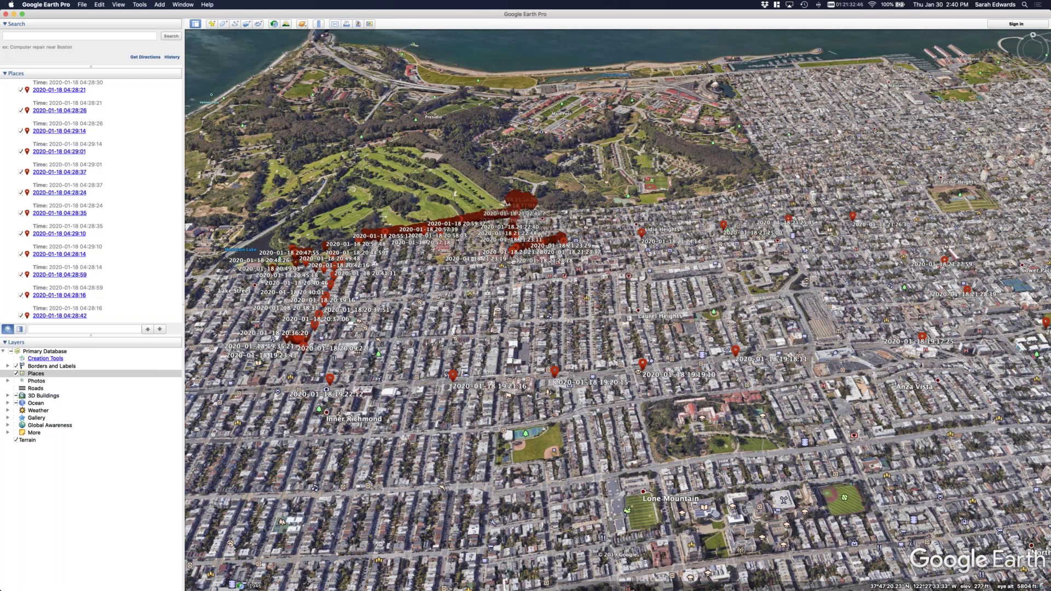
scroll(513, 262, down, 3)
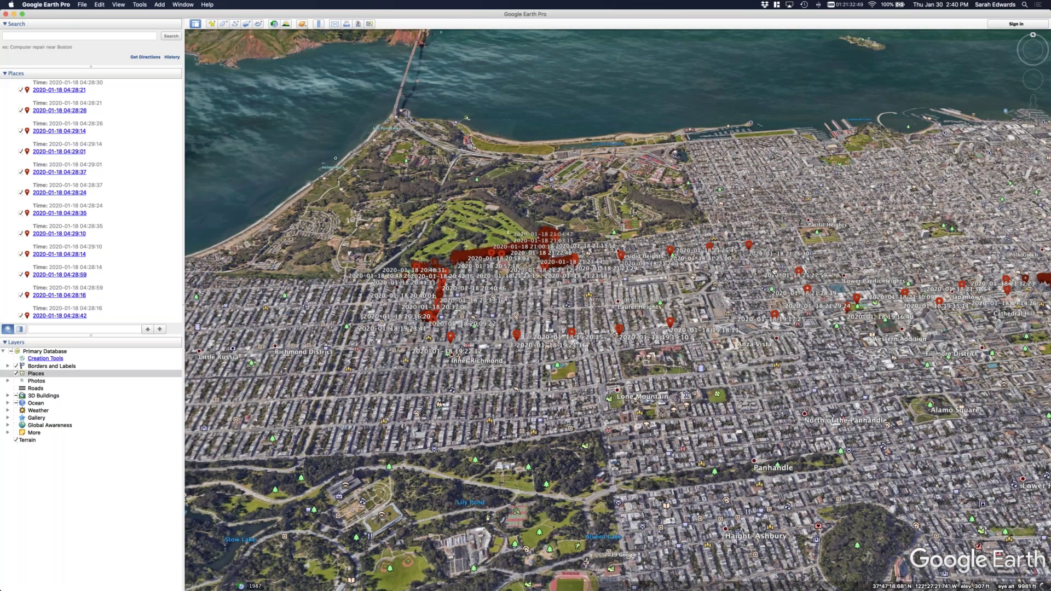
drag(754, 335, 415, 344)
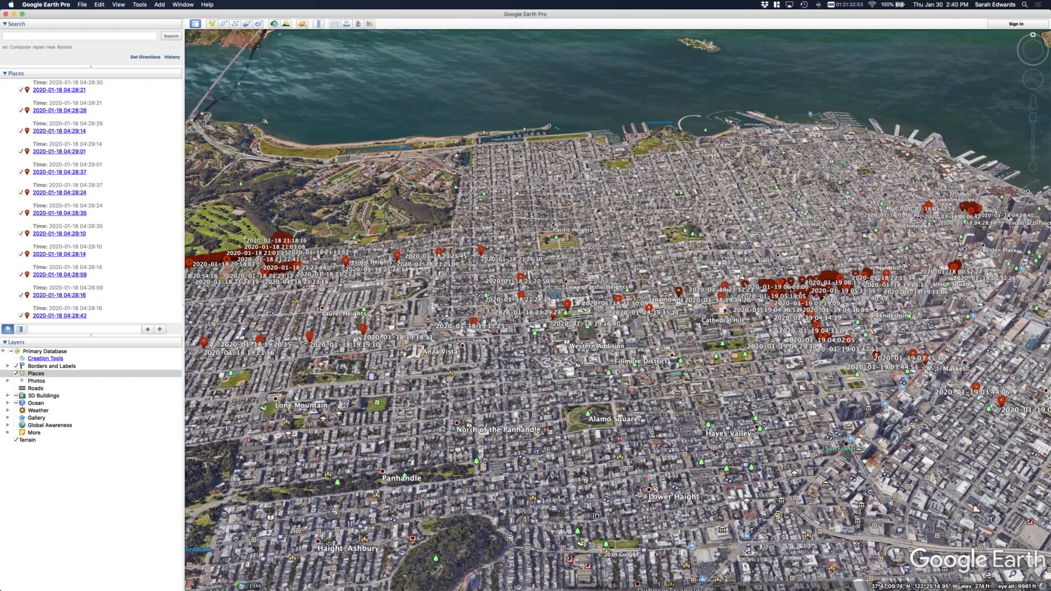
drag(613, 419, 460, 331)
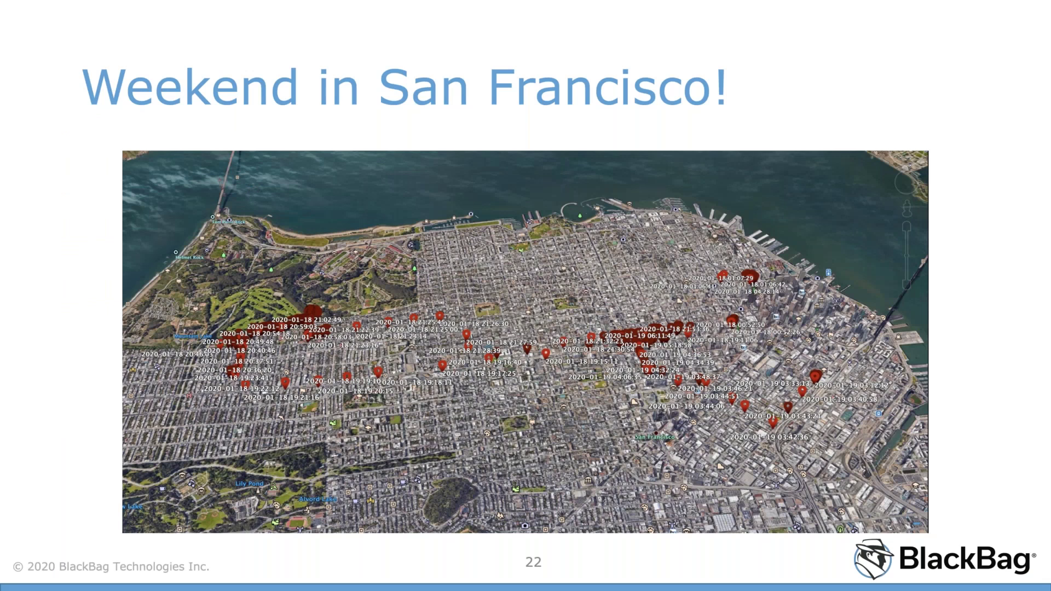
key(Right)
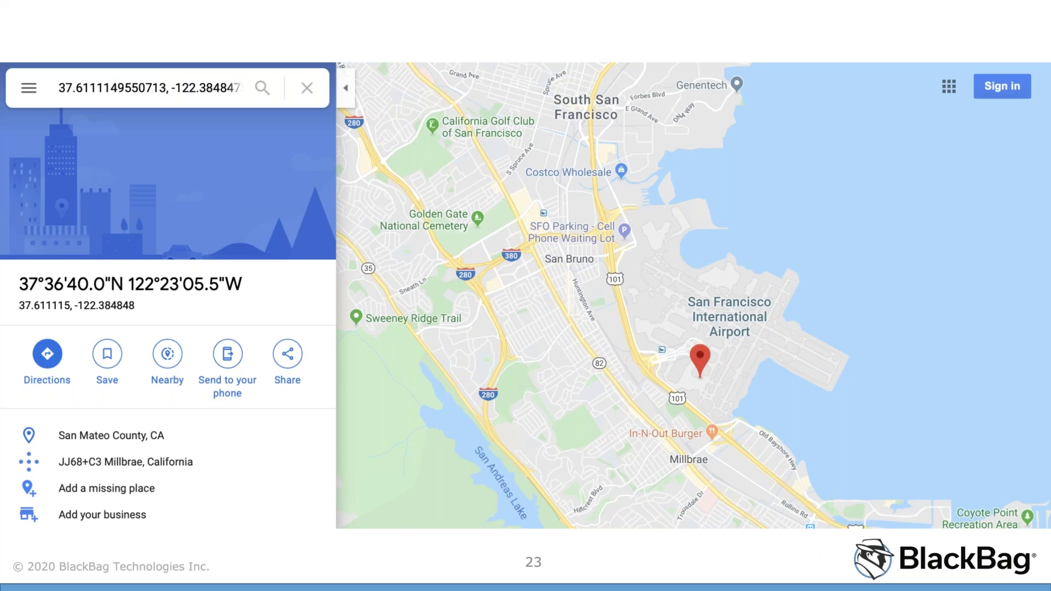
key(Right)
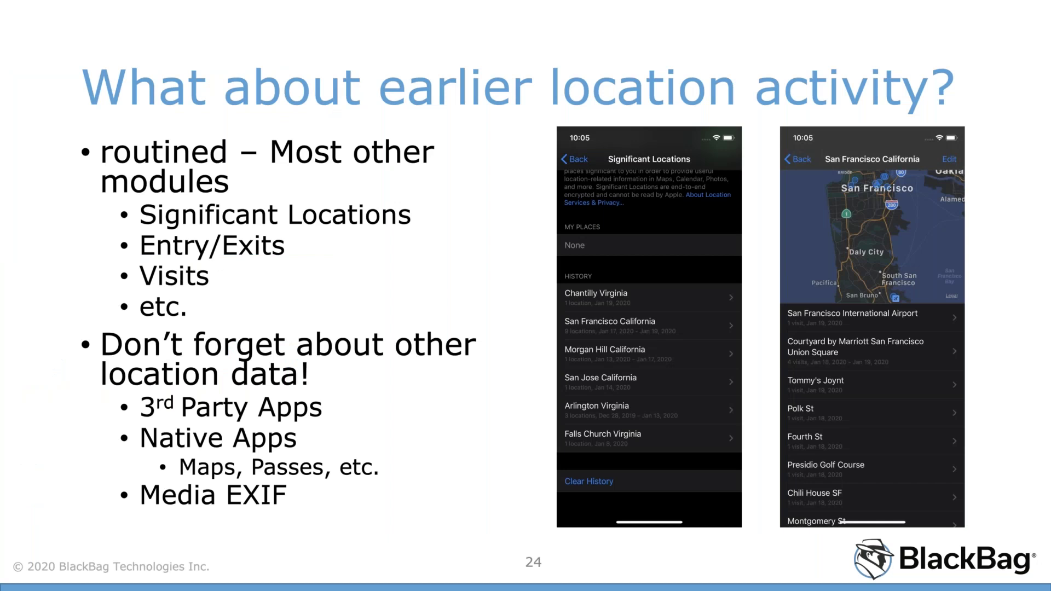
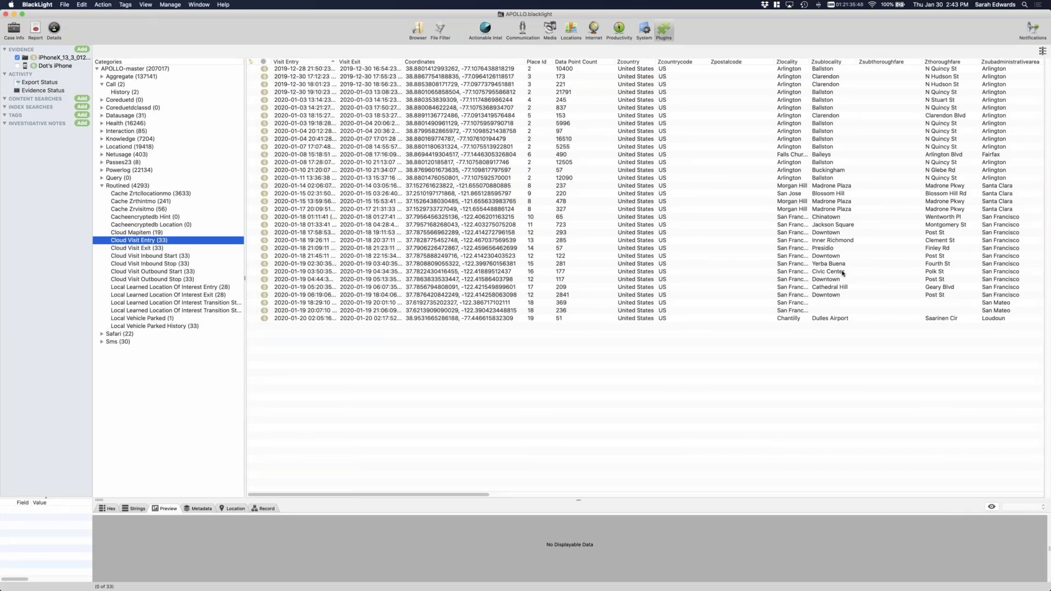
View the Cloud Mapitem records under Routined in BlackLight, and collapse Routined
click(143, 233)
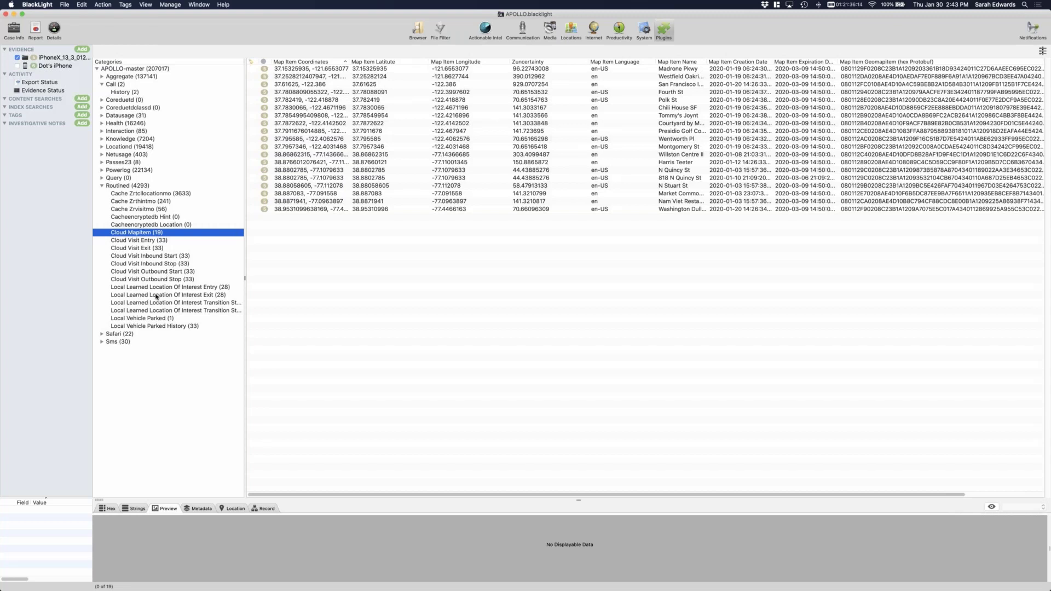
click(102, 185)
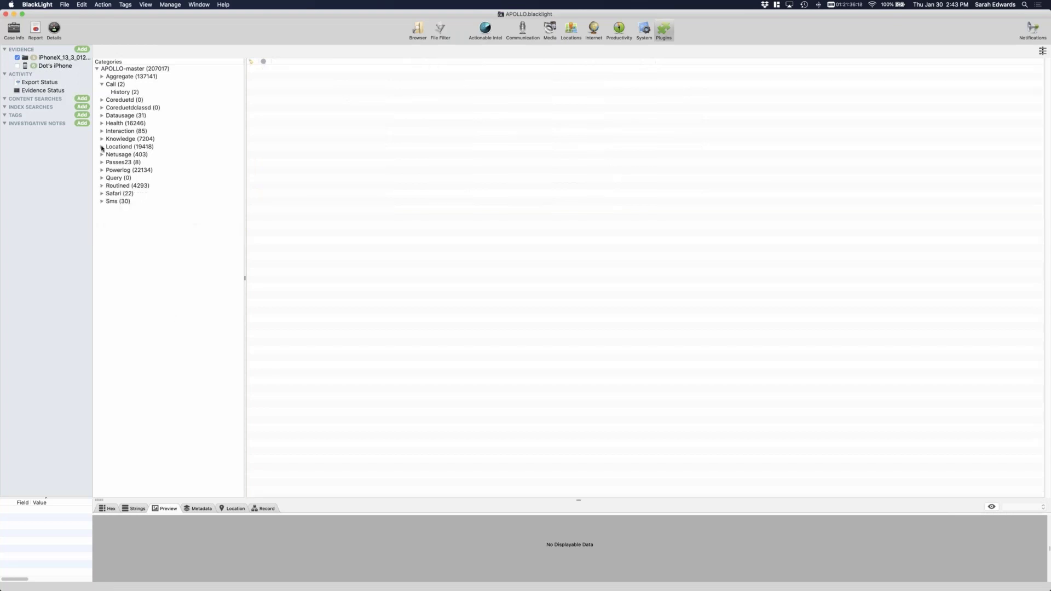
Show Locationd's Motionstatehistory records in Start Time order and go to the entries from 2020-01-18 around 19:12 to 19:33
click(102, 146)
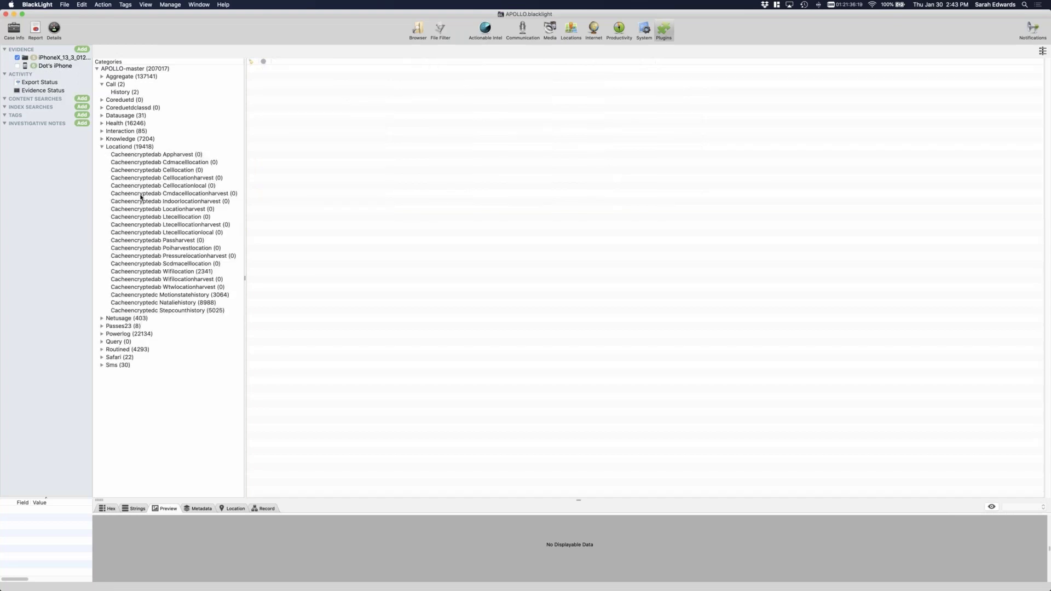
click(169, 295)
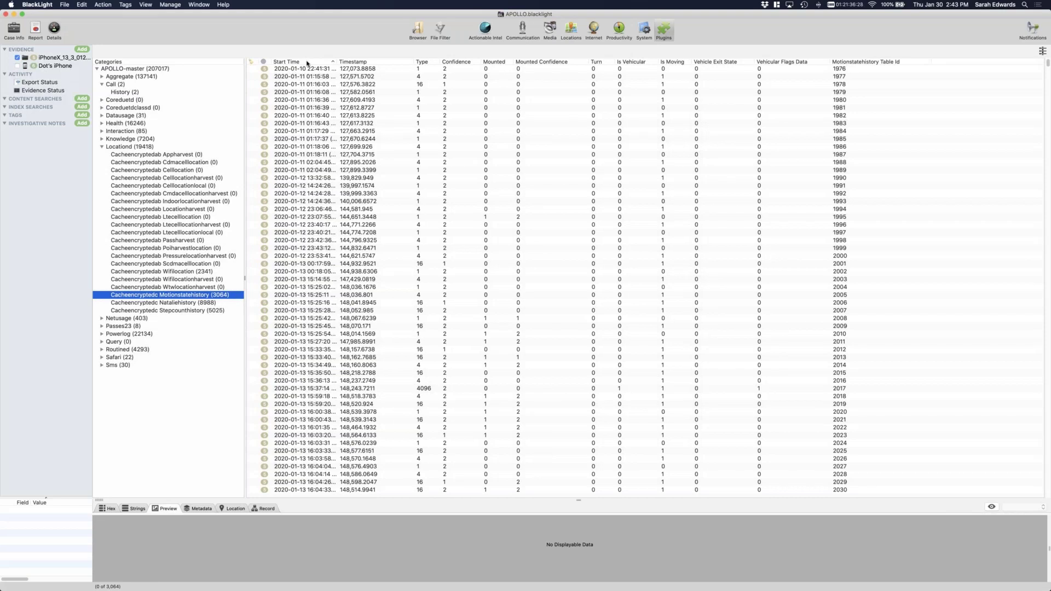
click(307, 63)
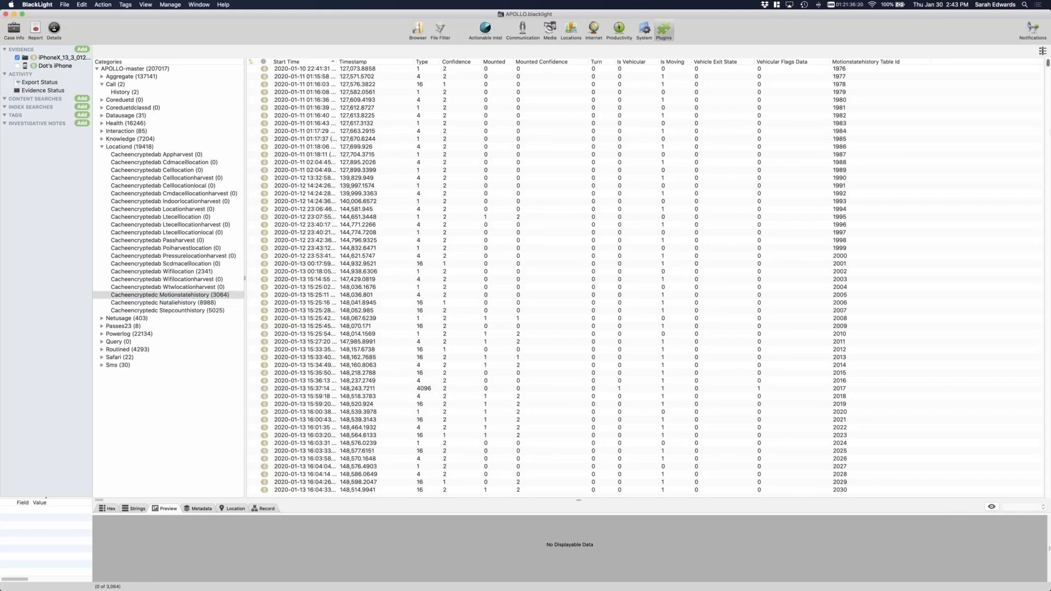
scroll(646, 279, down, 1)
scroll(1044, 448, down, 20)
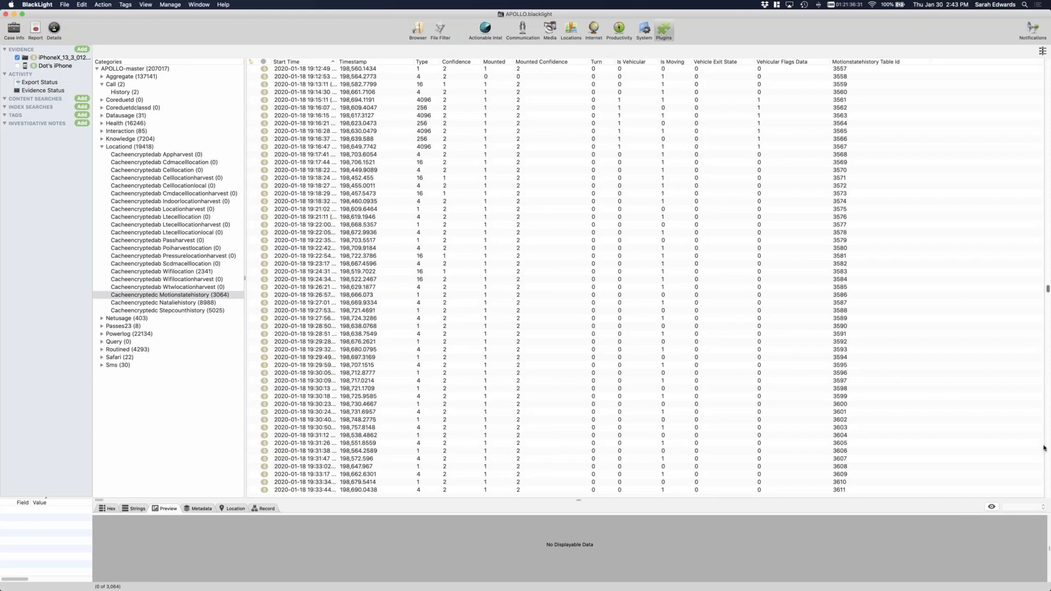
Find the first block of vehicular Motionstatehistory records on 2020-01-20 and select the entries from 01:35:00 to 01:46:59
scroll(1044, 447, down, 20)
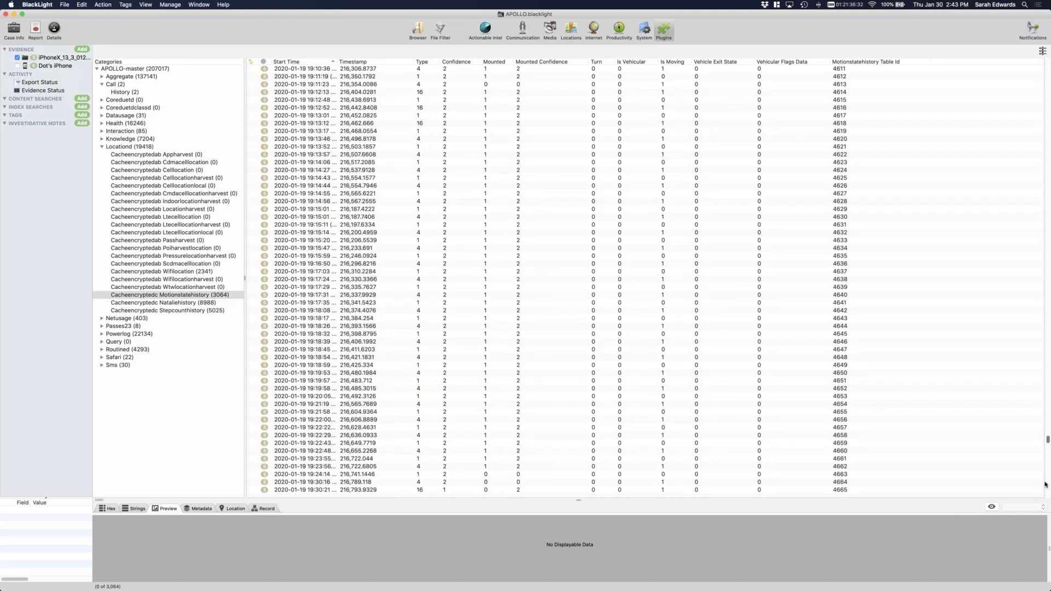
scroll(1045, 484, down, 7)
scroll(1045, 492, down, 3)
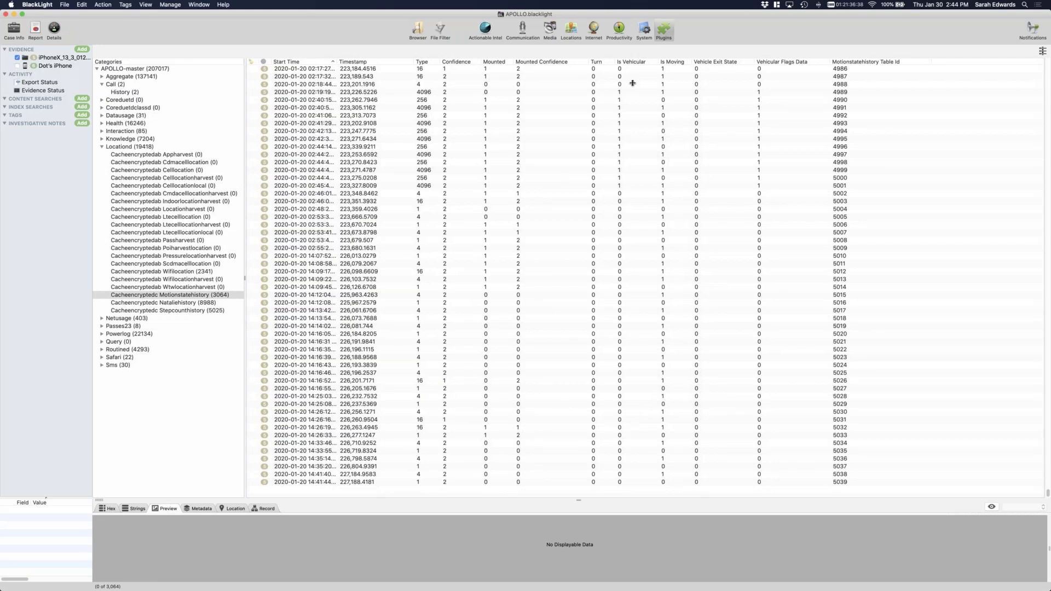
scroll(631, 81, up, 3)
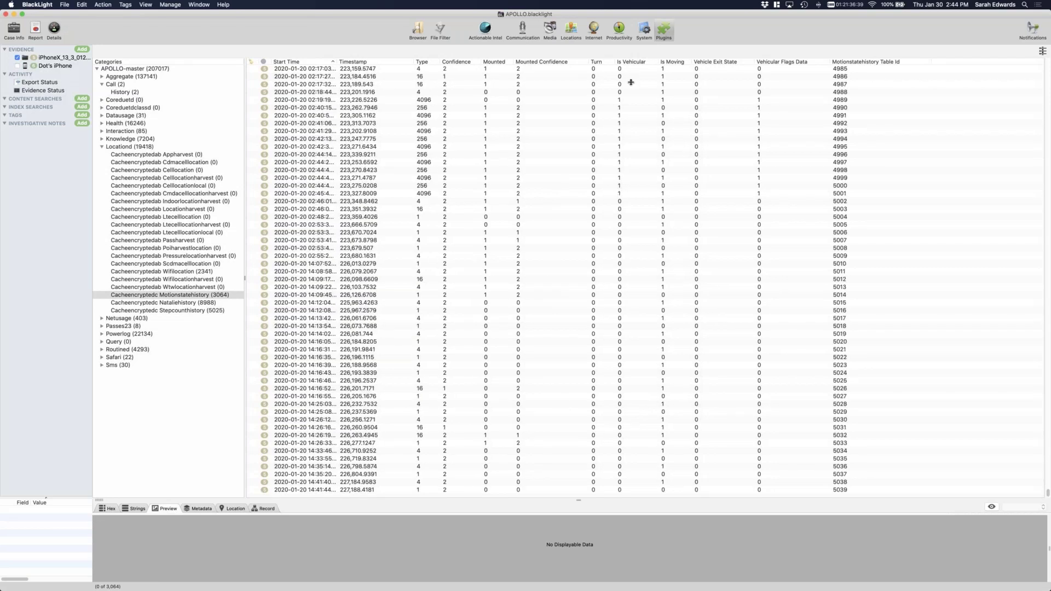
scroll(629, 75, up, 2)
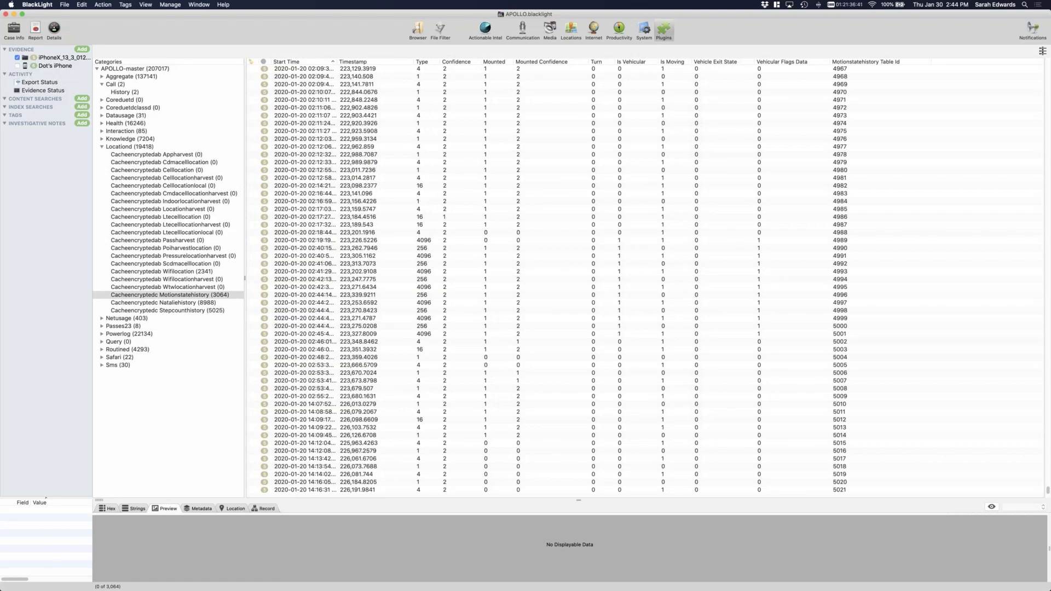
scroll(627, 77, up, 6)
scroll(624, 96, up, 1)
scroll(623, 118, up, 2)
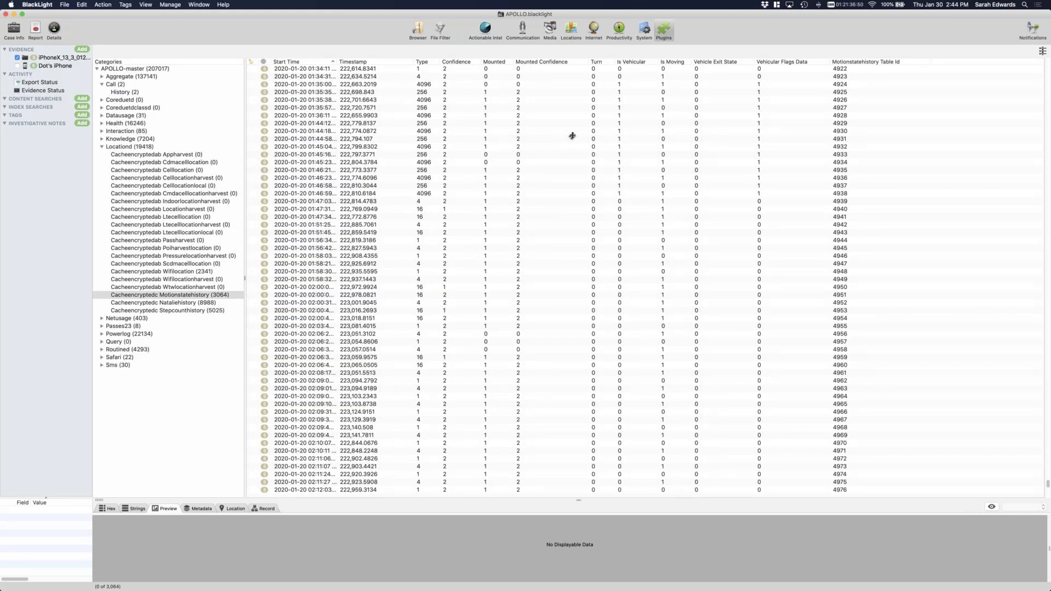
click(319, 84)
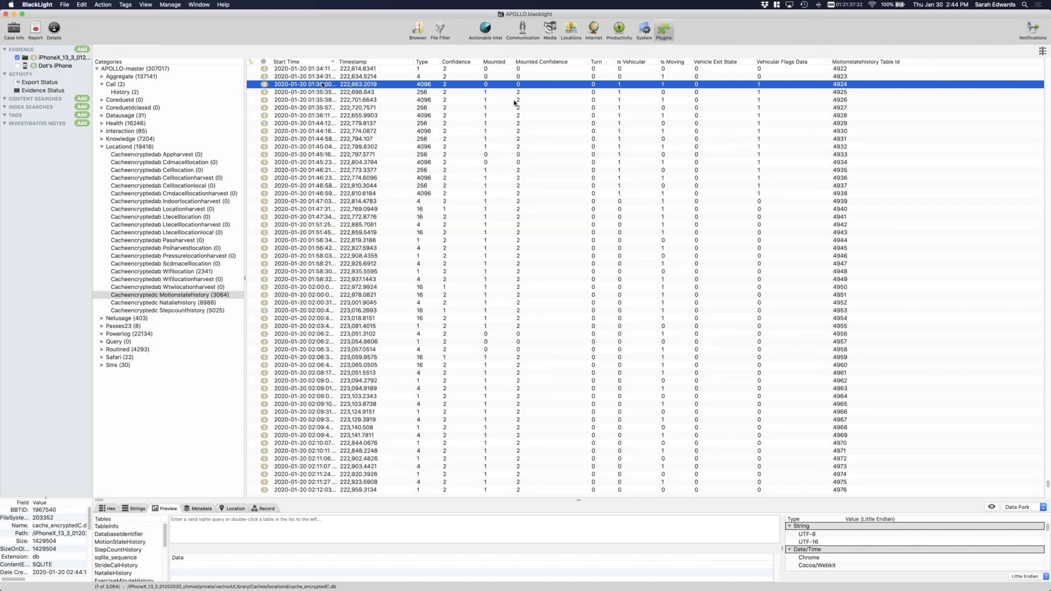
shift+click(622, 194)
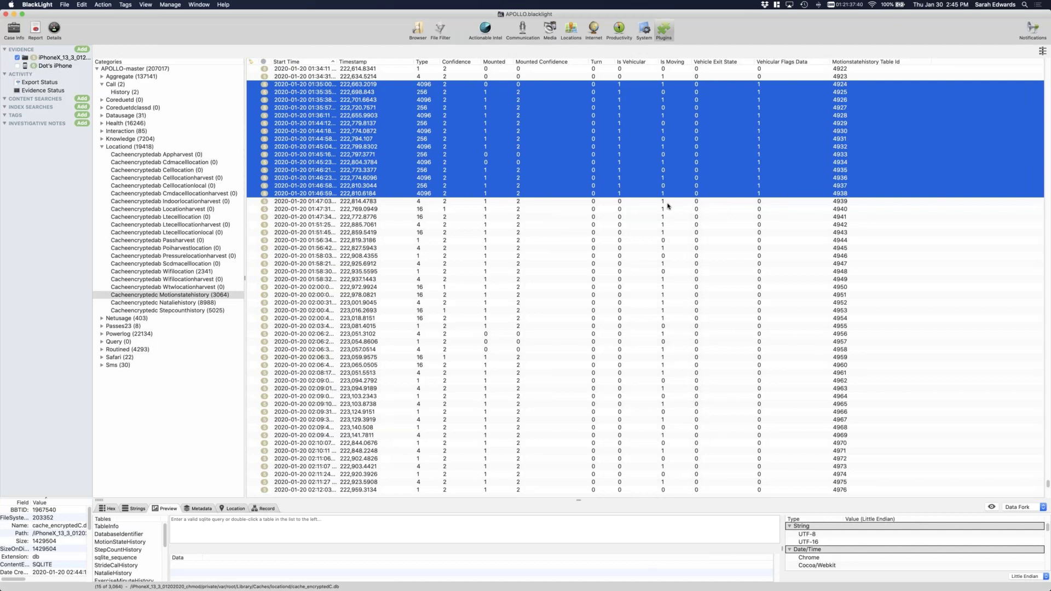
Select the next block of vehicular Motionstatehistory records on 2020-01-20, from 02:19 to 02:45
scroll(667, 206, down, 1)
scroll(617, 200, down, 5)
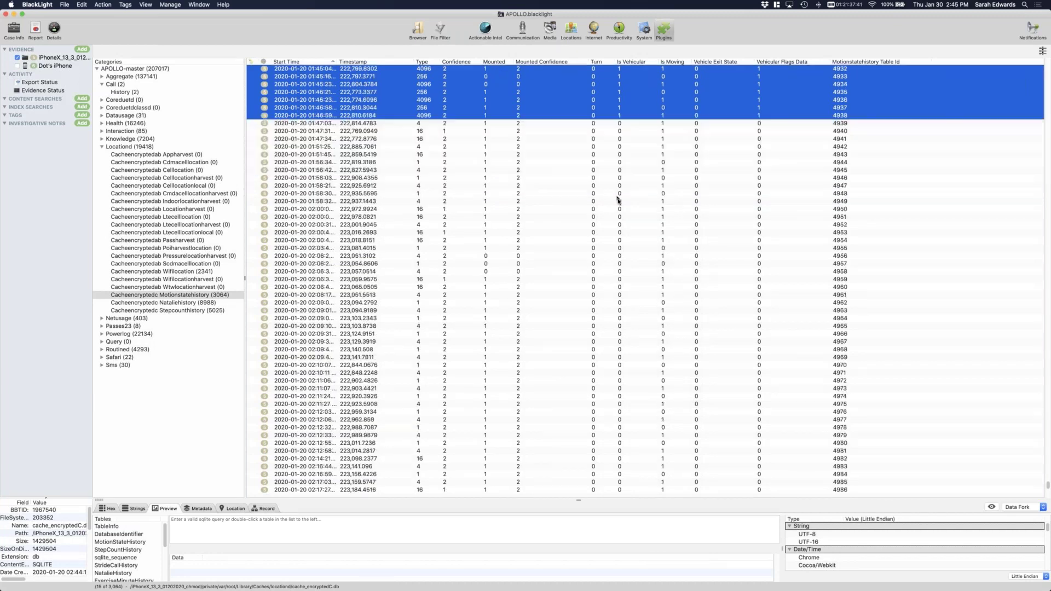
scroll(618, 202, down, 2)
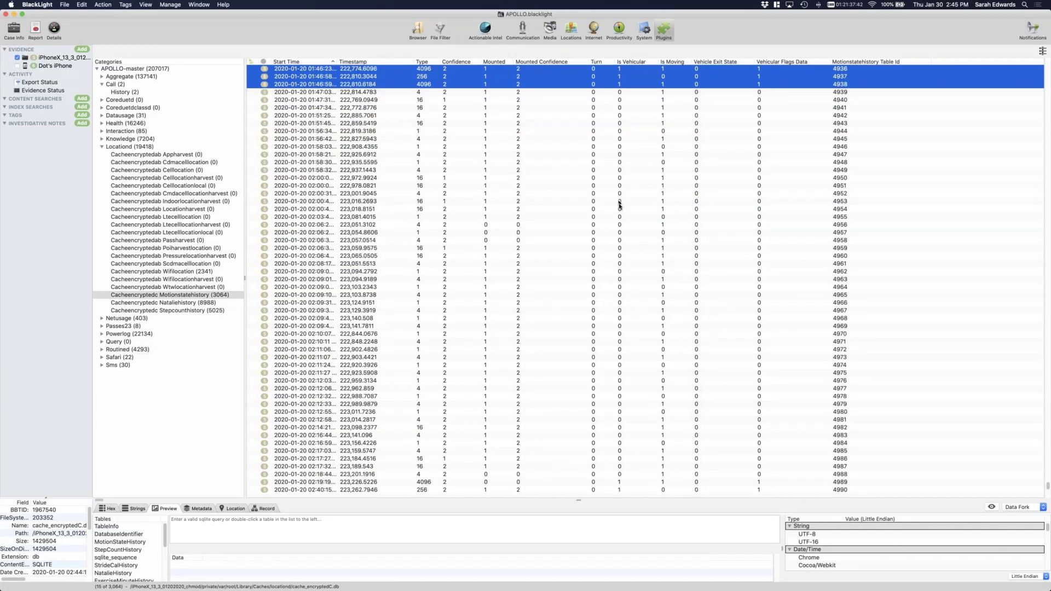
scroll(619, 205, down, 5)
scroll(619, 236, down, 6)
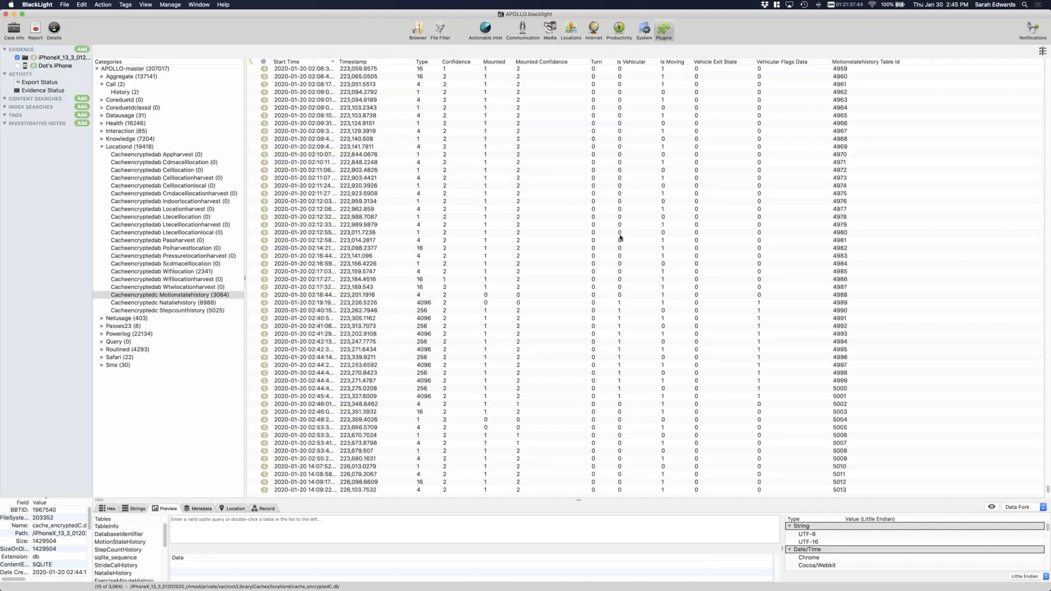
scroll(621, 219, down, 6)
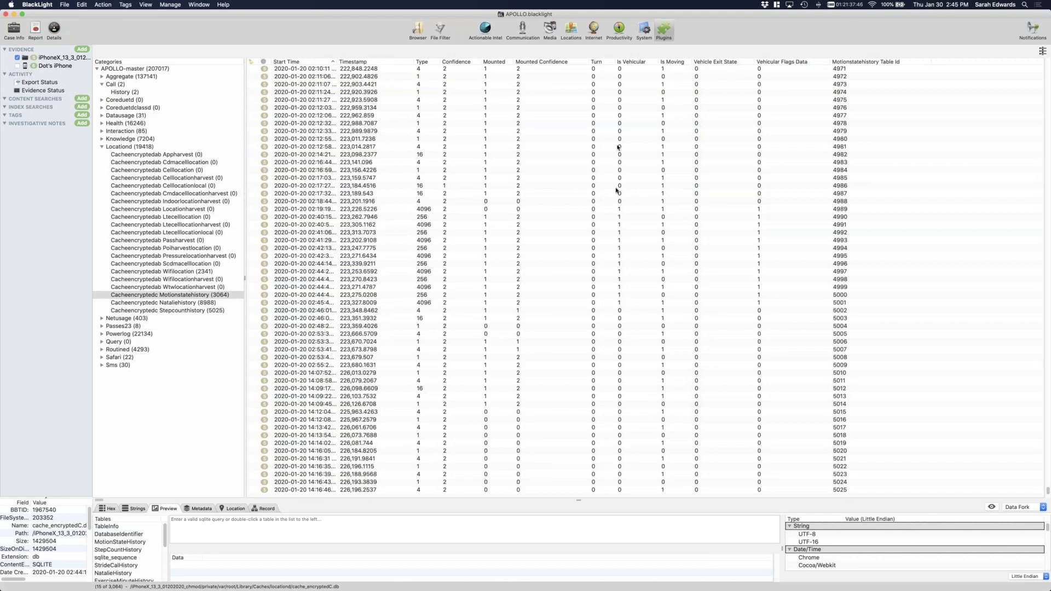
click(622, 209)
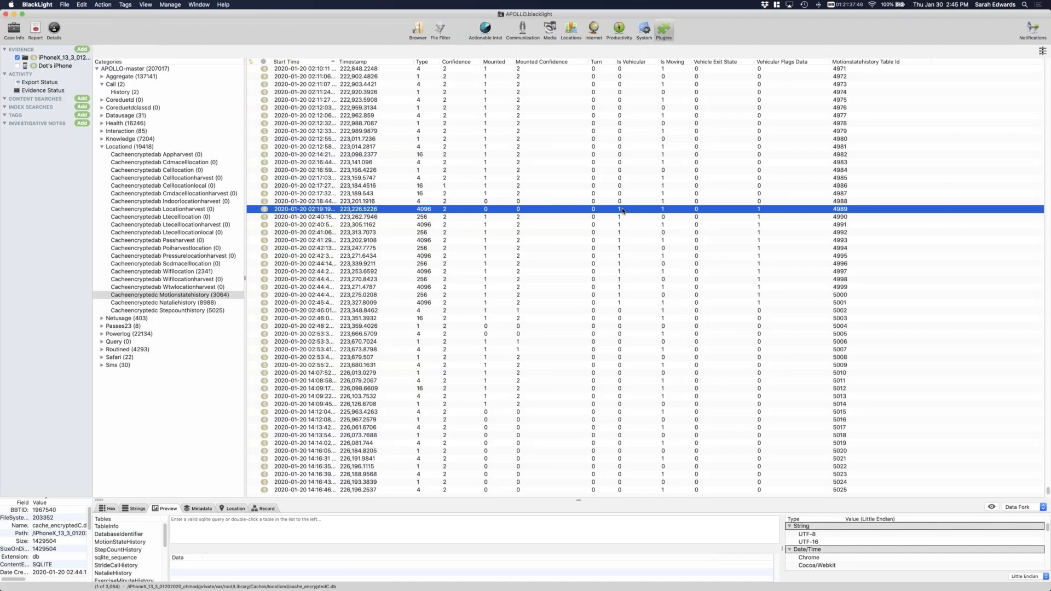
right_click(622, 296)
click(614, 305)
shift+click(321, 304)
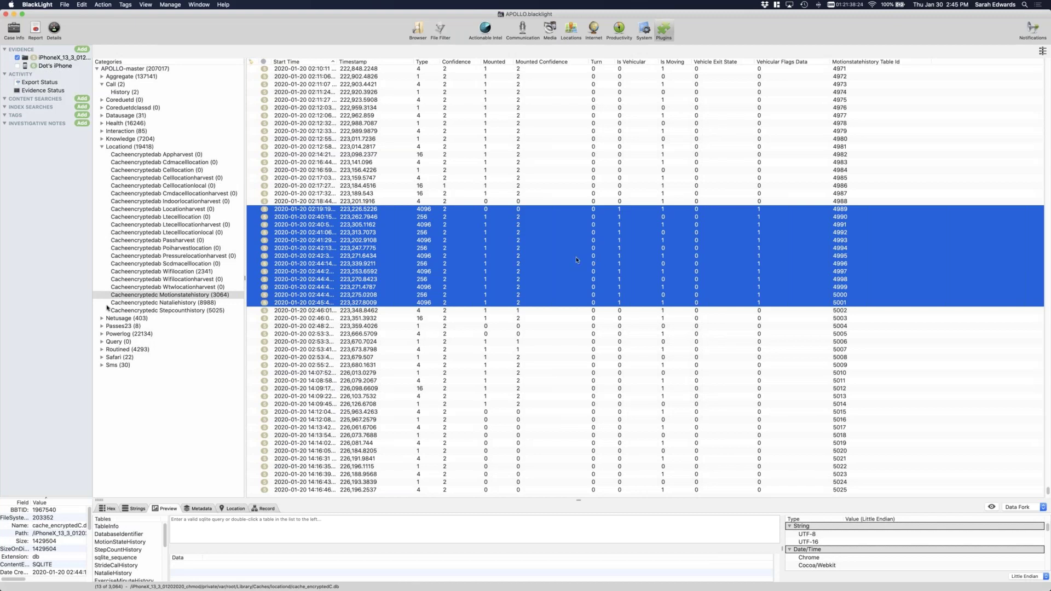
Show Locationd's Stepcounthistory records and go to the entries from 2020-01-20 around 01:40 to 01:49
click(173, 311)
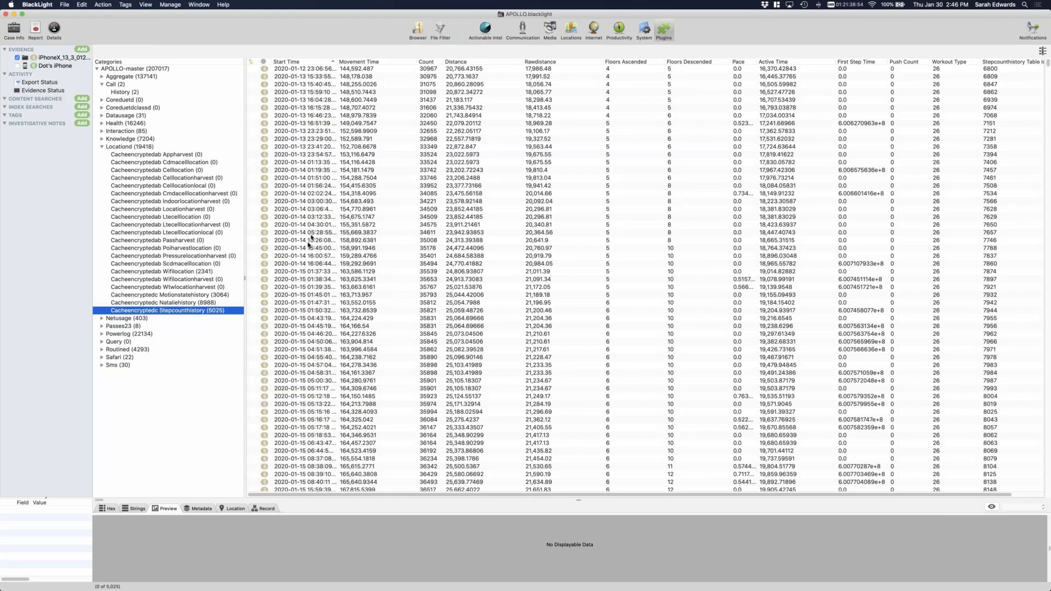
scroll(309, 246, down, 2)
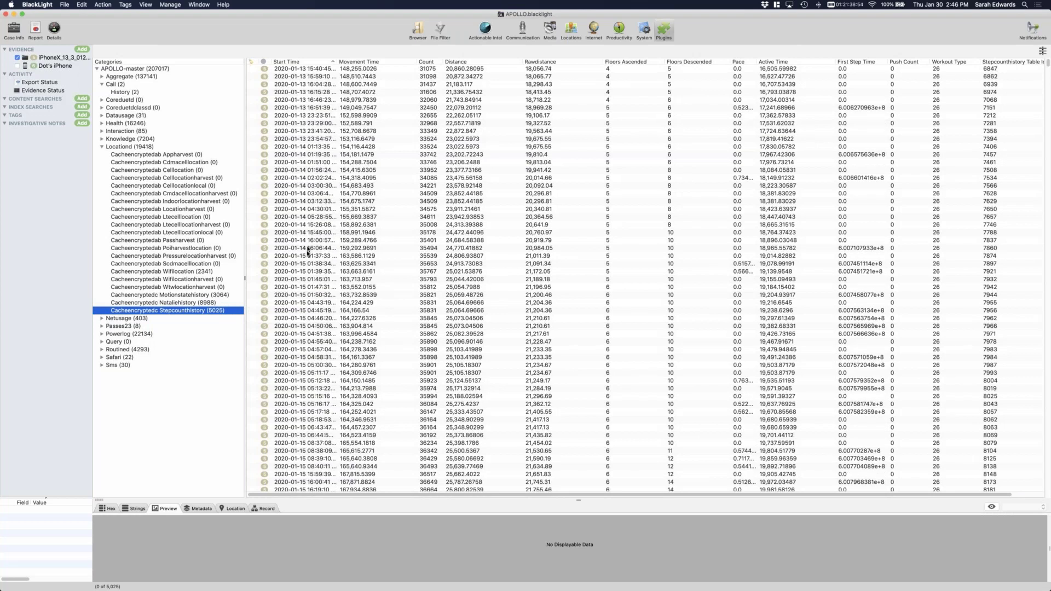
scroll(308, 252, down, 7)
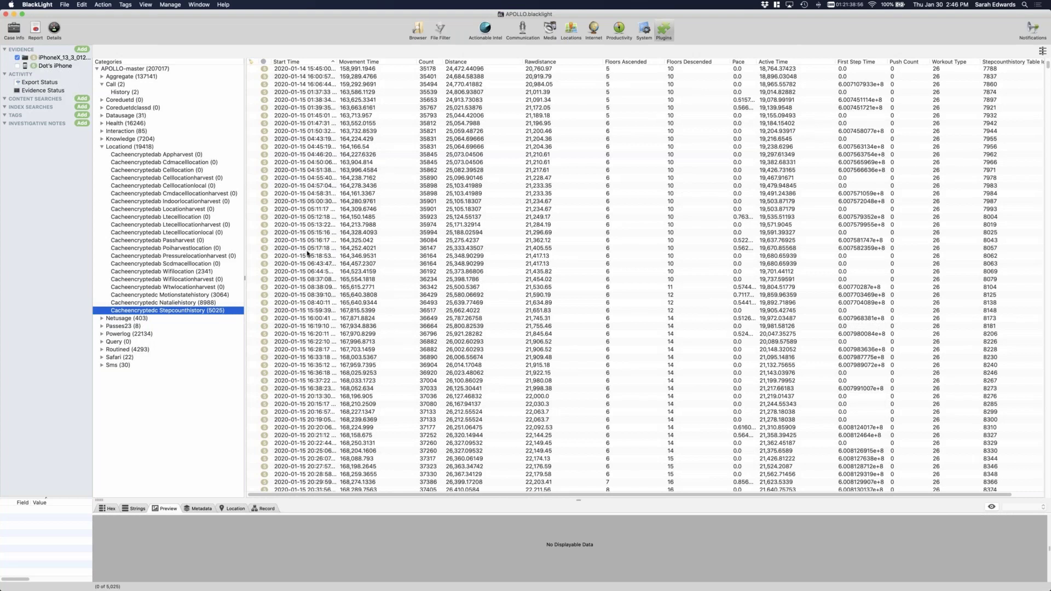
scroll(310, 256, down, 10)
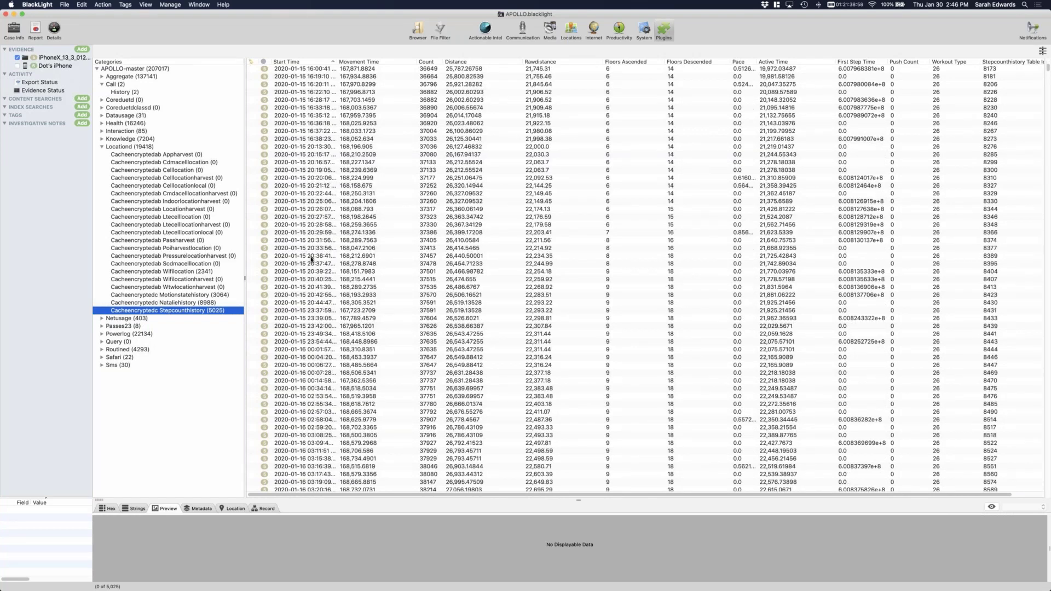
scroll(307, 262, down, 5)
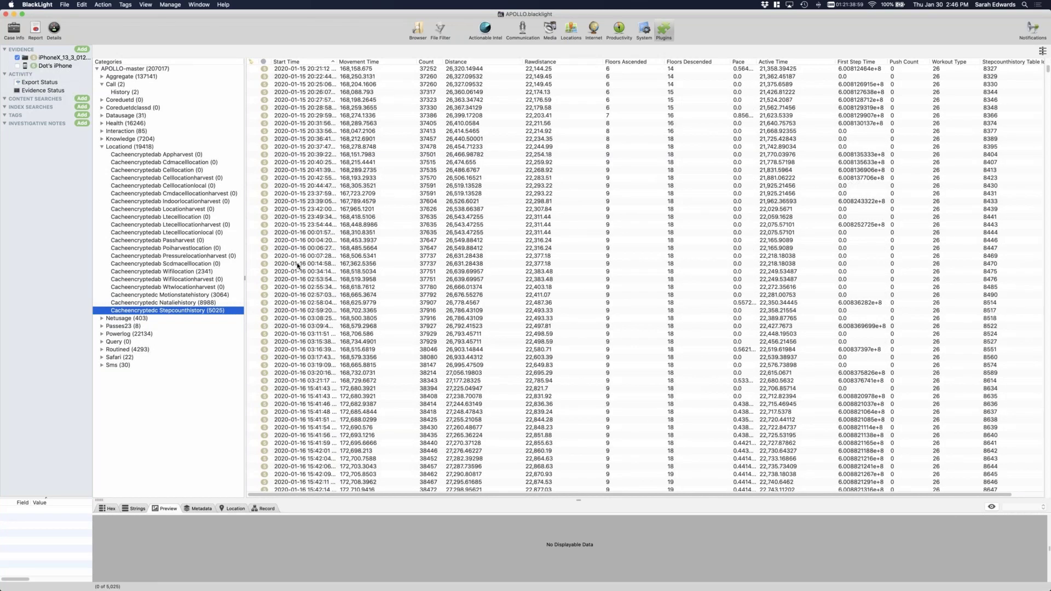
scroll(1043, 71, down, 20)
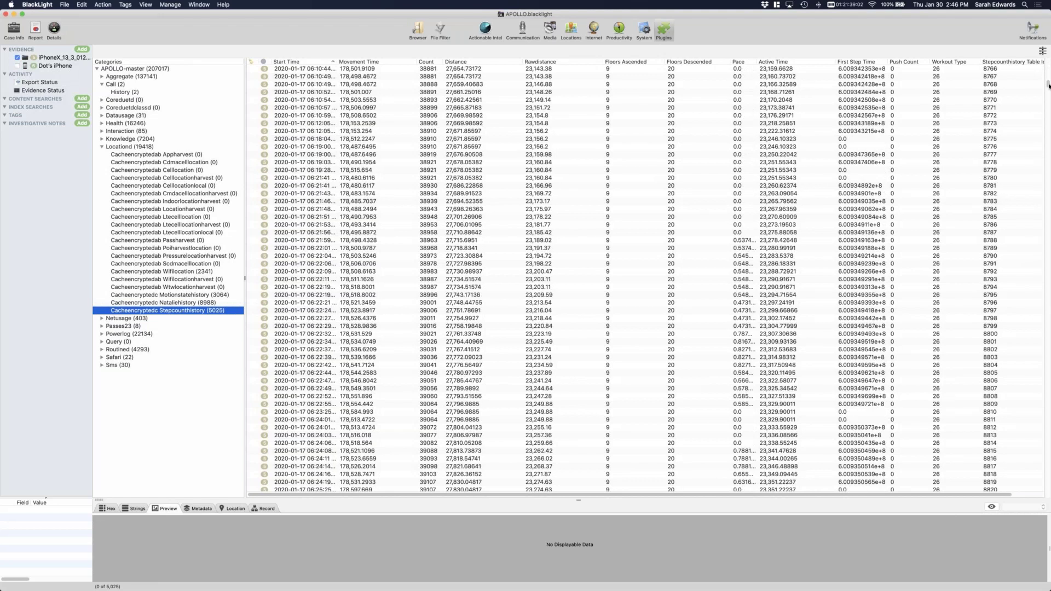
scroll(1048, 85, down, 15)
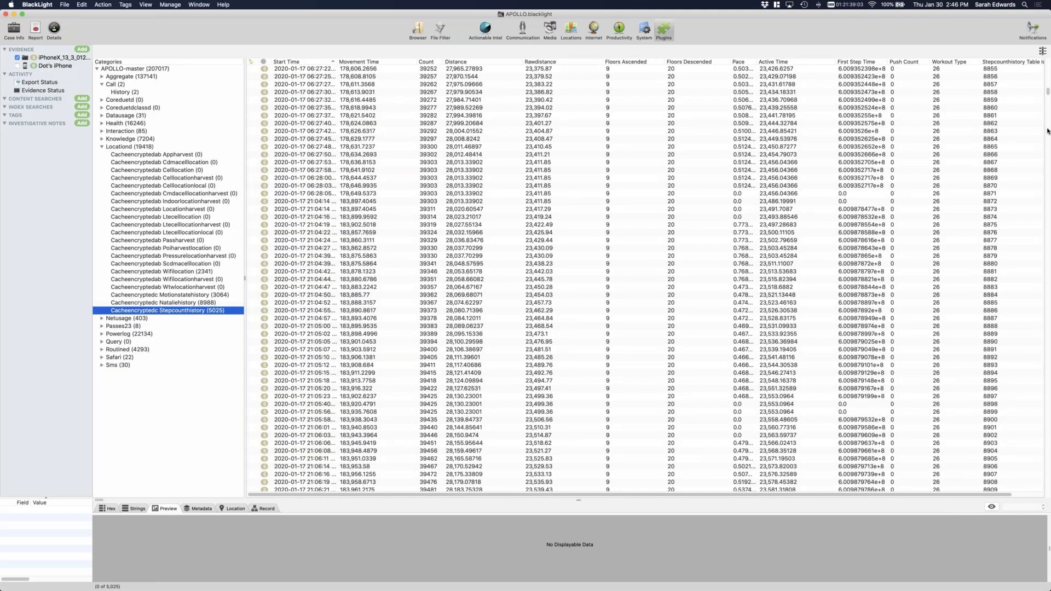
scroll(1048, 132, down, 15)
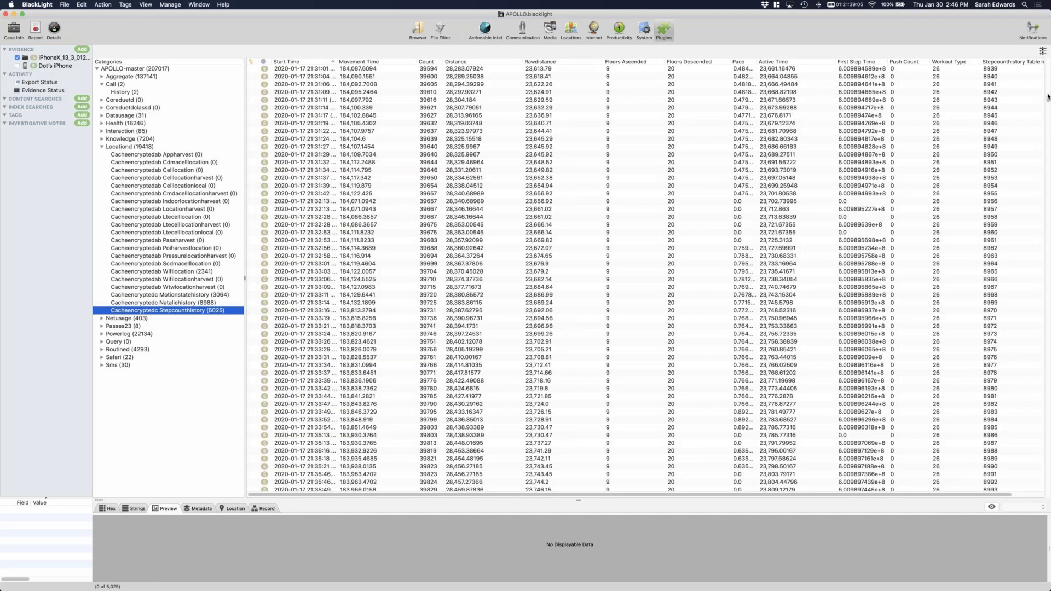
scroll(1048, 97, down, 12)
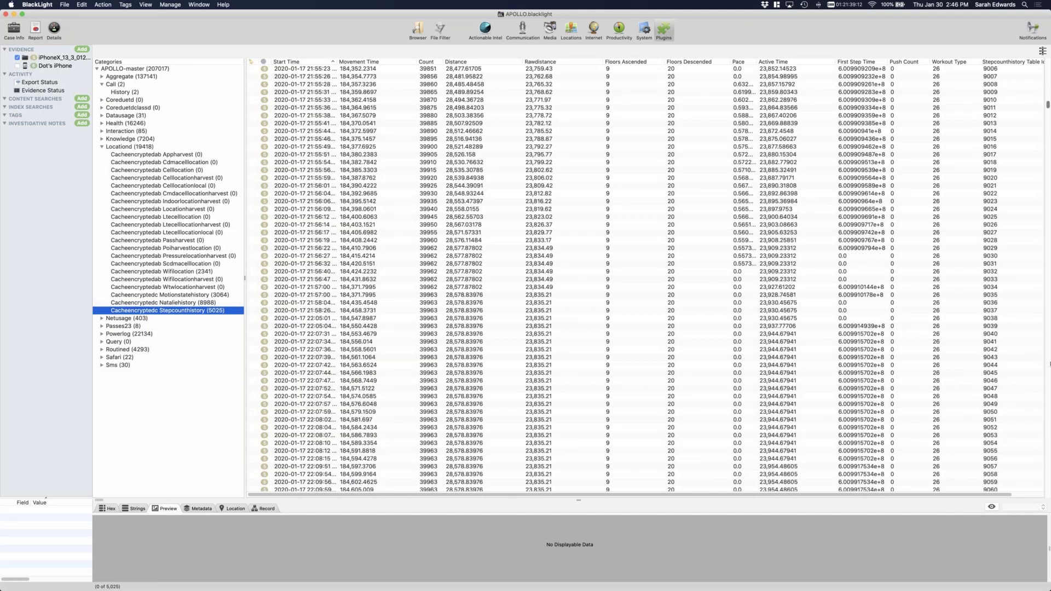
scroll(1049, 363, down, 20)
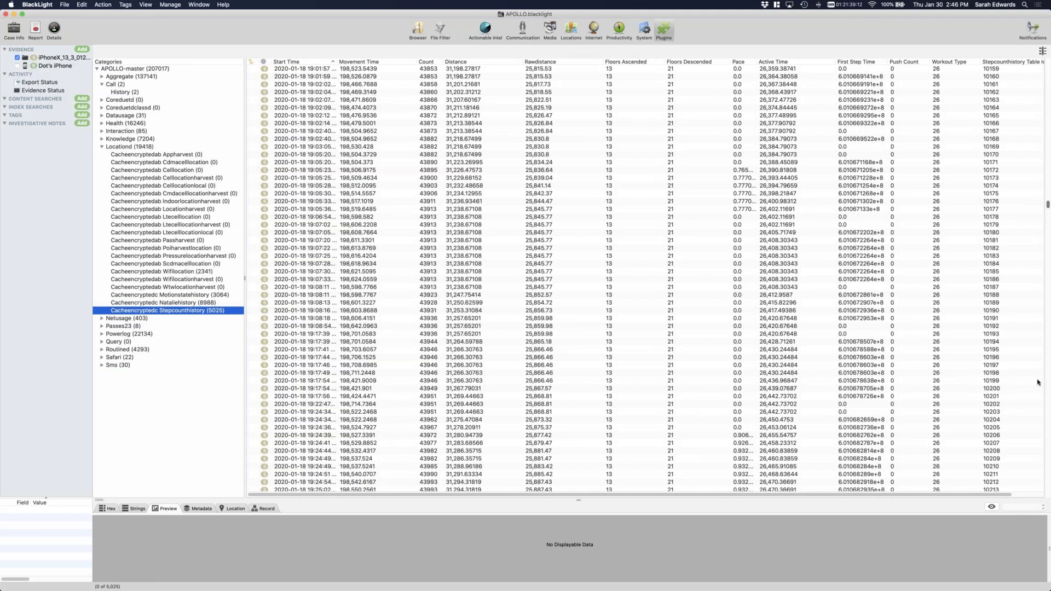
scroll(1043, 399, down, 20)
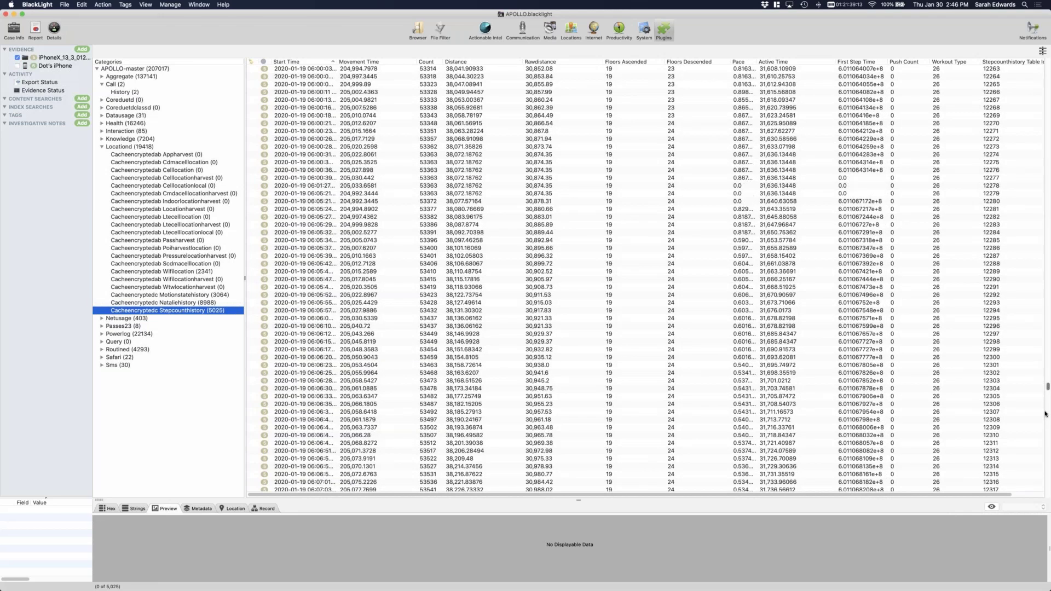
scroll(1046, 415, down, 17)
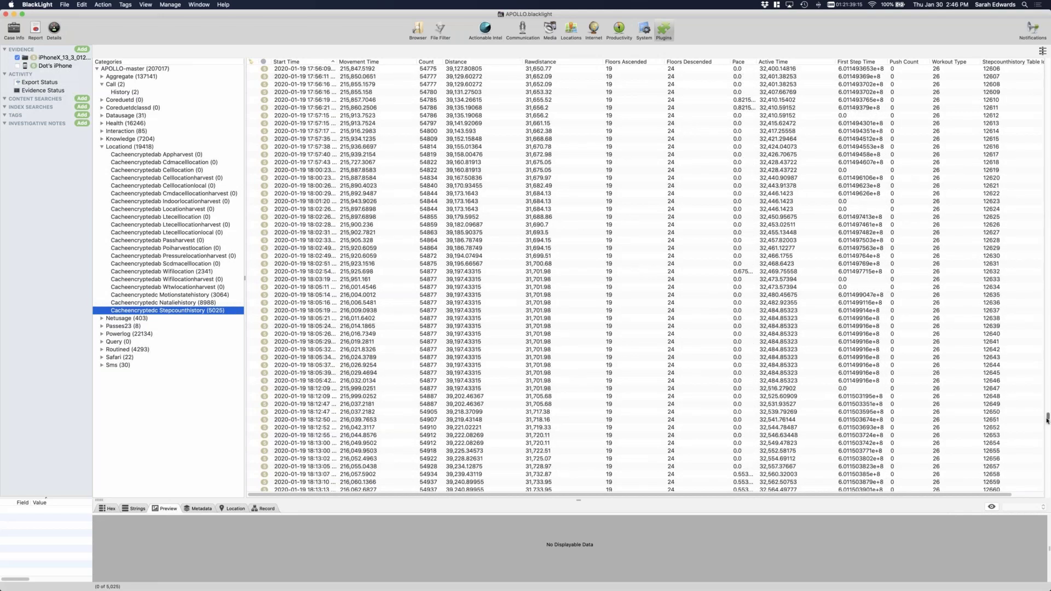
drag(1047, 420, 1047, 467)
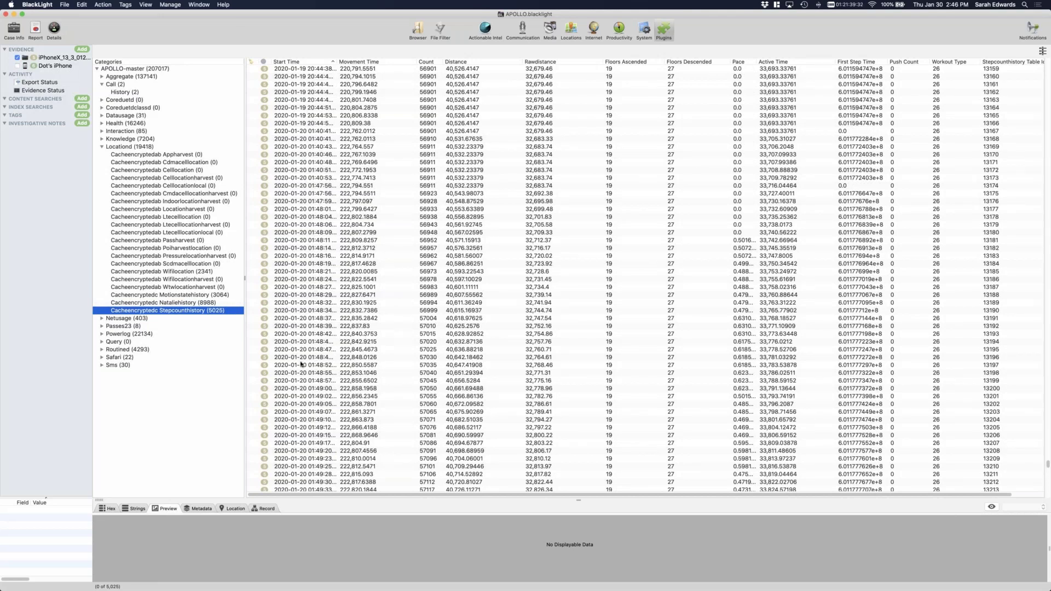
click(300, 364)
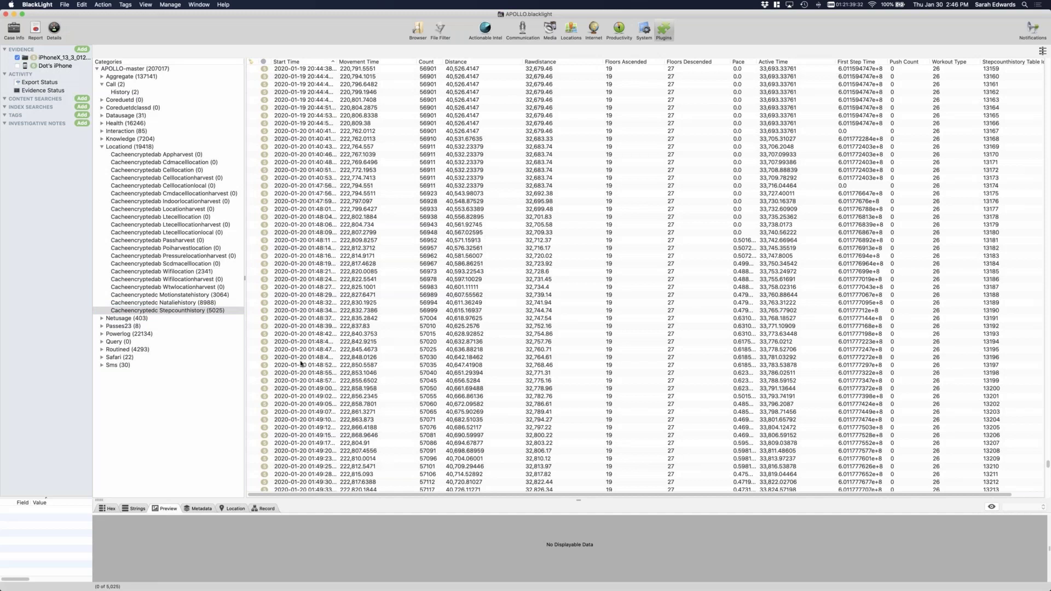
click(742, 241)
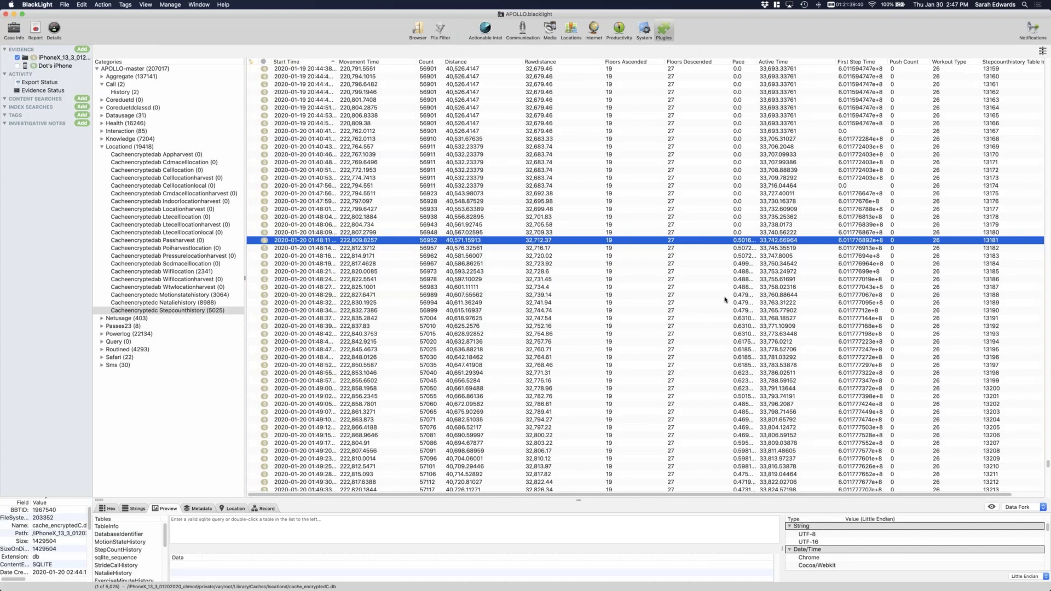
scroll(726, 300, up, 1)
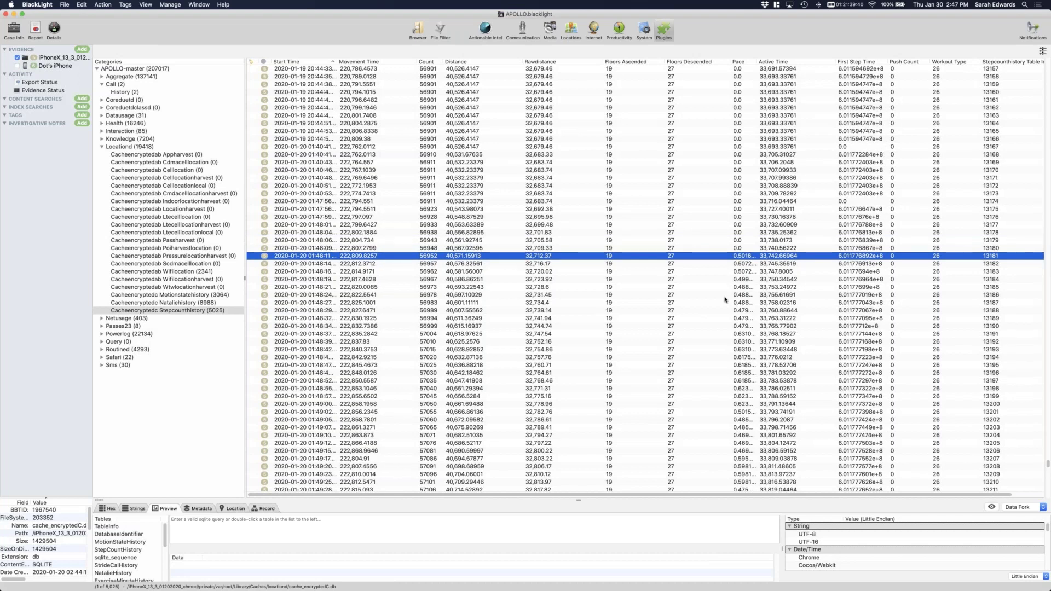
scroll(725, 300, up, 3)
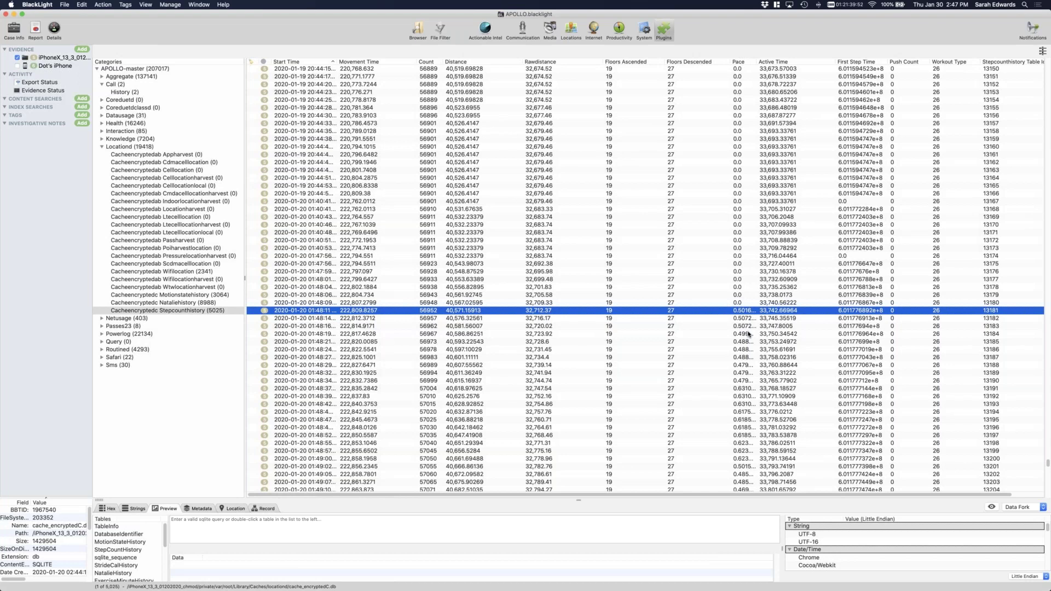
scroll(748, 334, down, 1)
scroll(748, 334, down, 5)
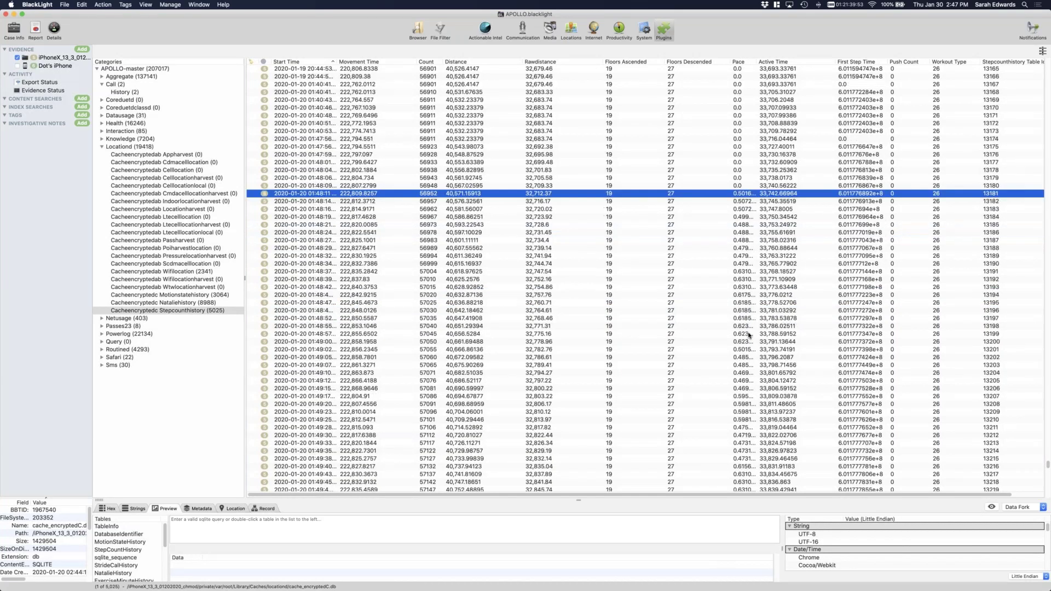
Select the consecutive zero-pace step count records on 2020-01-20 from 01:51:35 to 01:51:58 and view the entries that follow them
scroll(749, 335, down, 12)
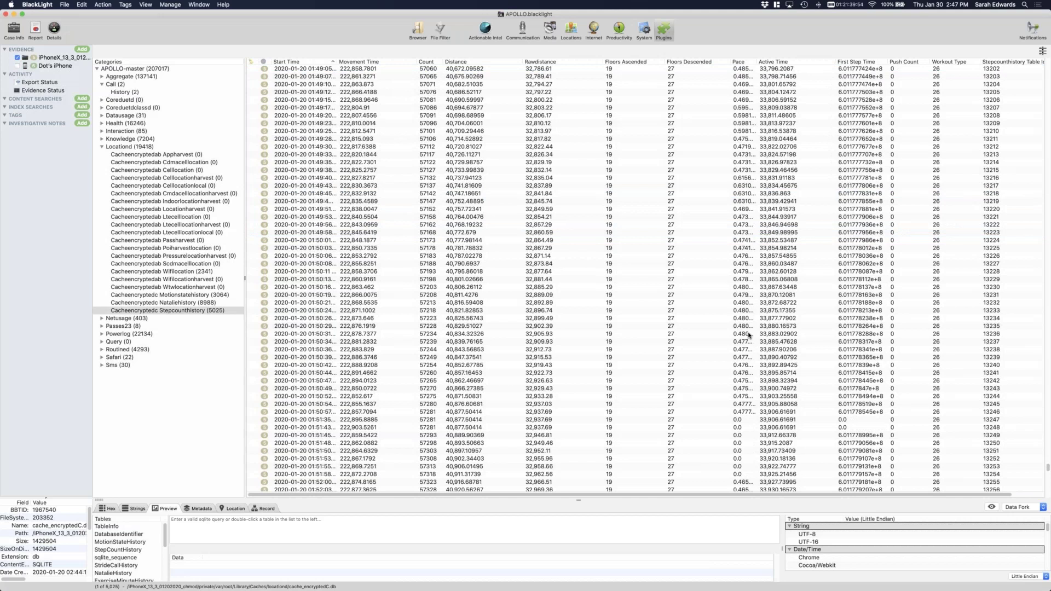
scroll(746, 327, down, 4)
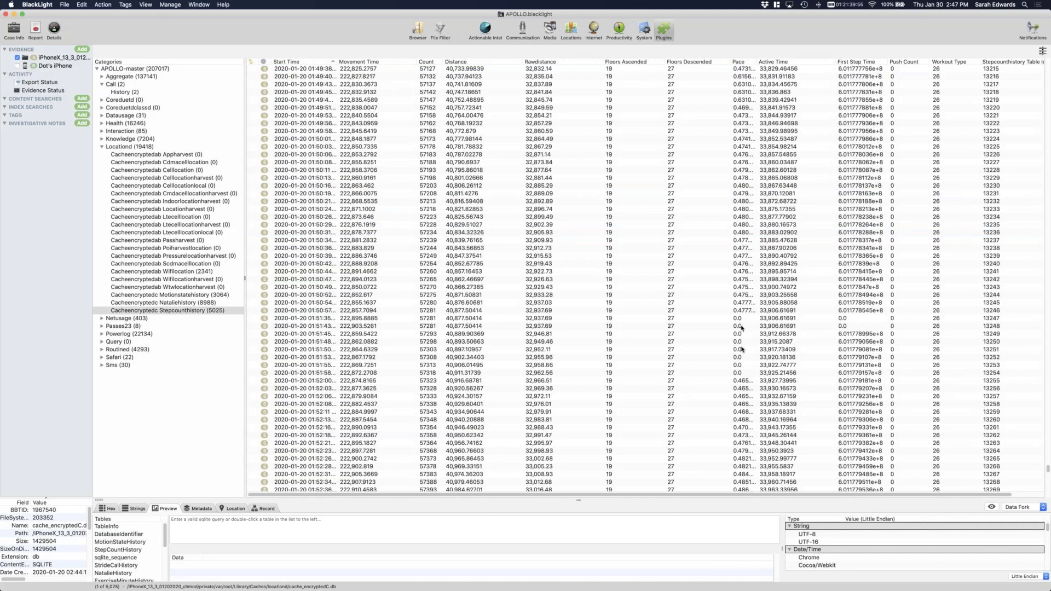
drag(741, 319, 742, 373)
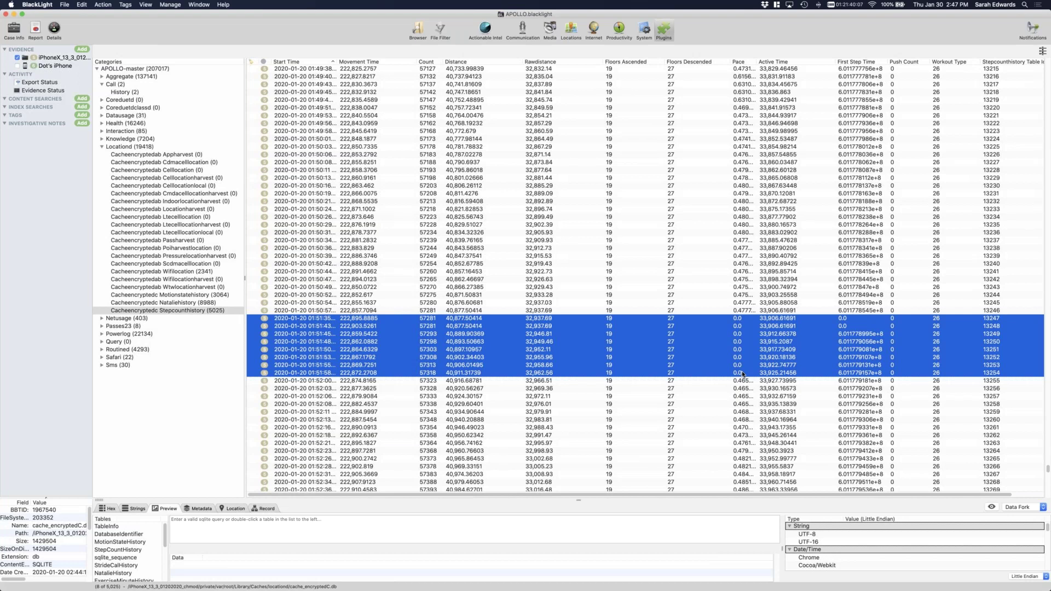
scroll(743, 374, down, 4)
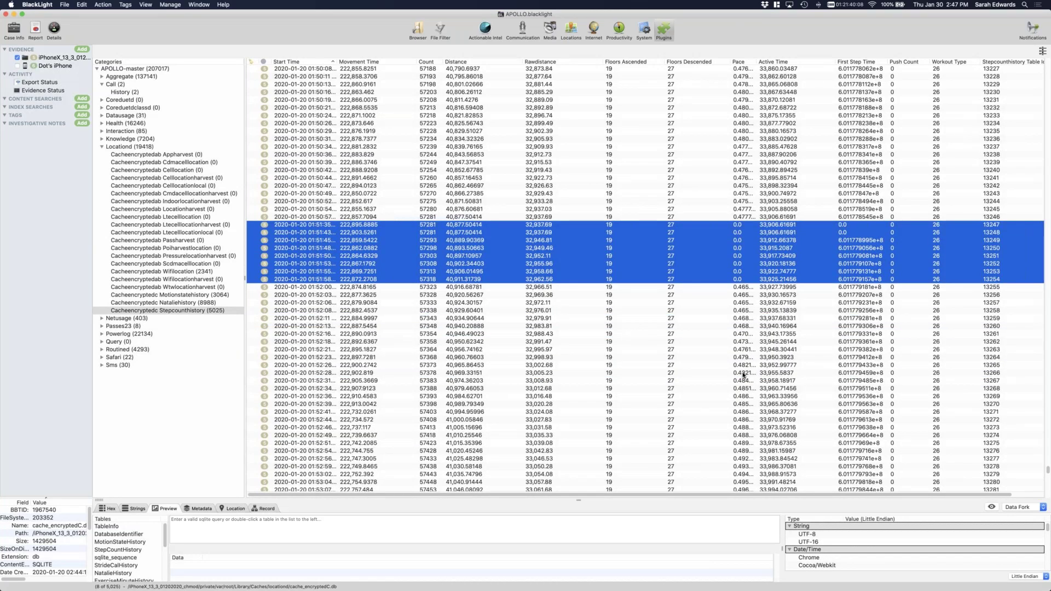
Examine the Pace values of the Stepcounthistory records on 2020-01-20 from about 01:52 to 02:03
scroll(742, 374, down, 3)
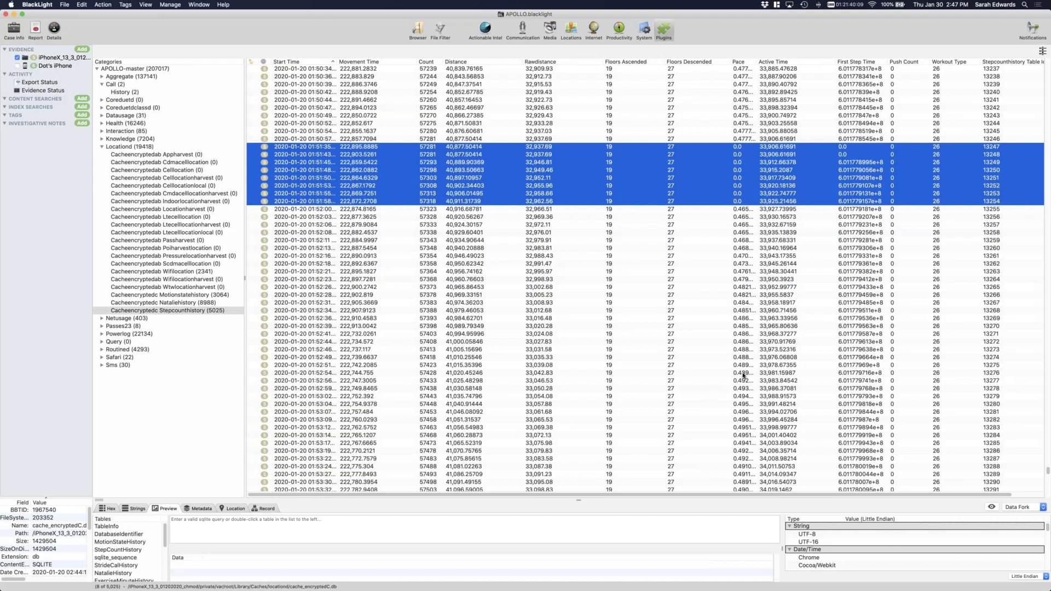
scroll(743, 376, down, 4)
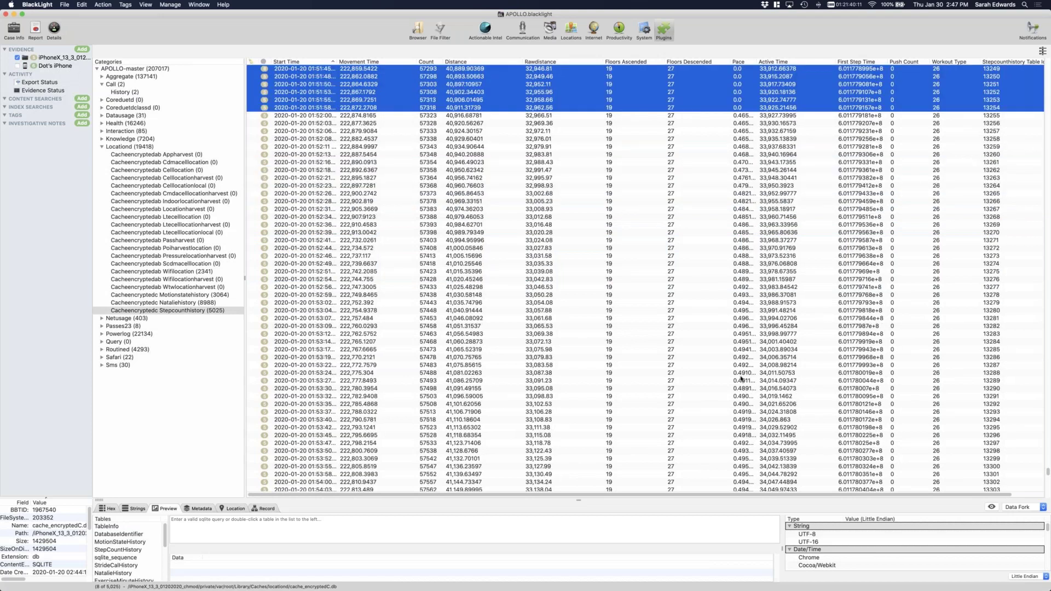
scroll(741, 378, down, 5)
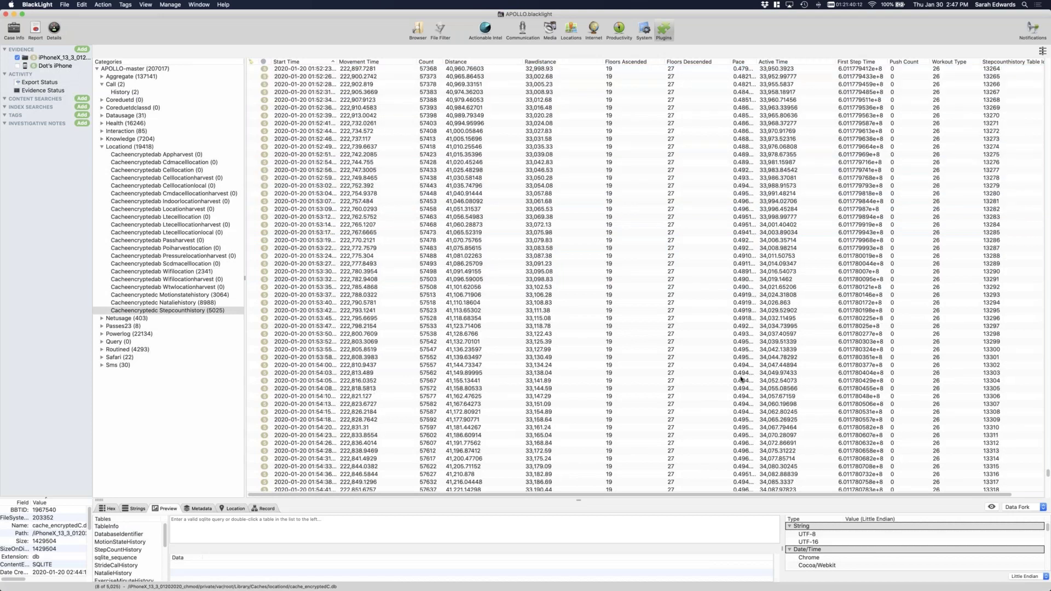
scroll(741, 379, down, 8)
scroll(743, 400, down, 2)
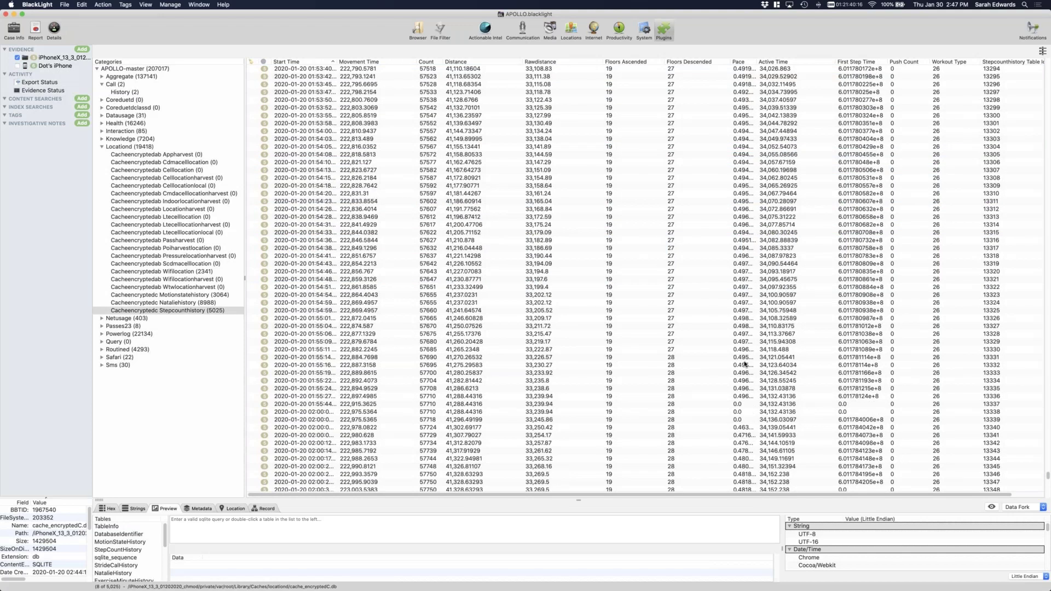
scroll(742, 345, down, 4)
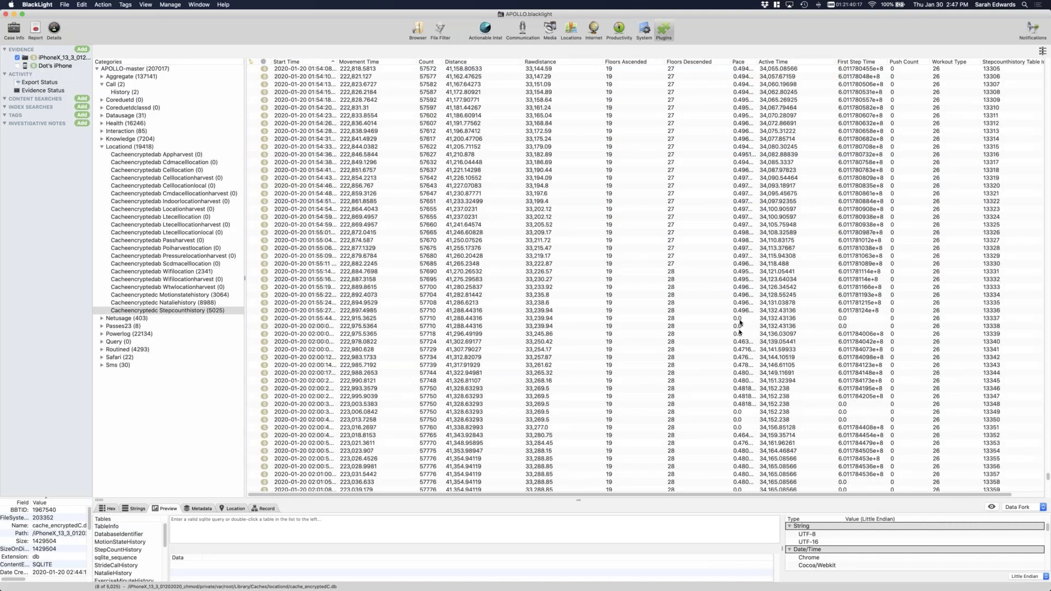
scroll(740, 332, down, 4)
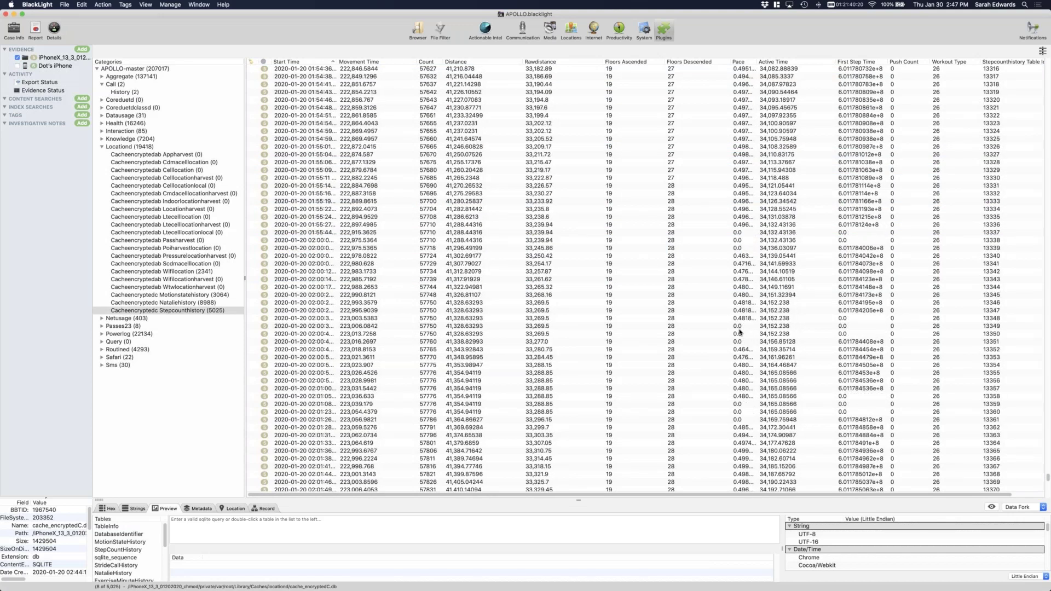
scroll(740, 331, down, 2)
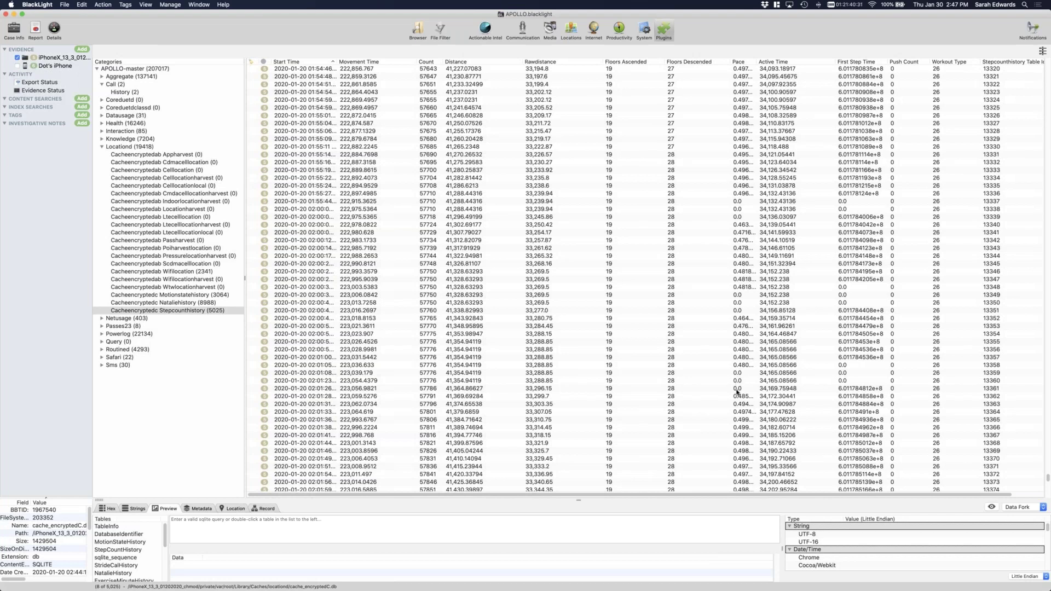
scroll(737, 391, down, 1)
scroll(737, 391, down, 10)
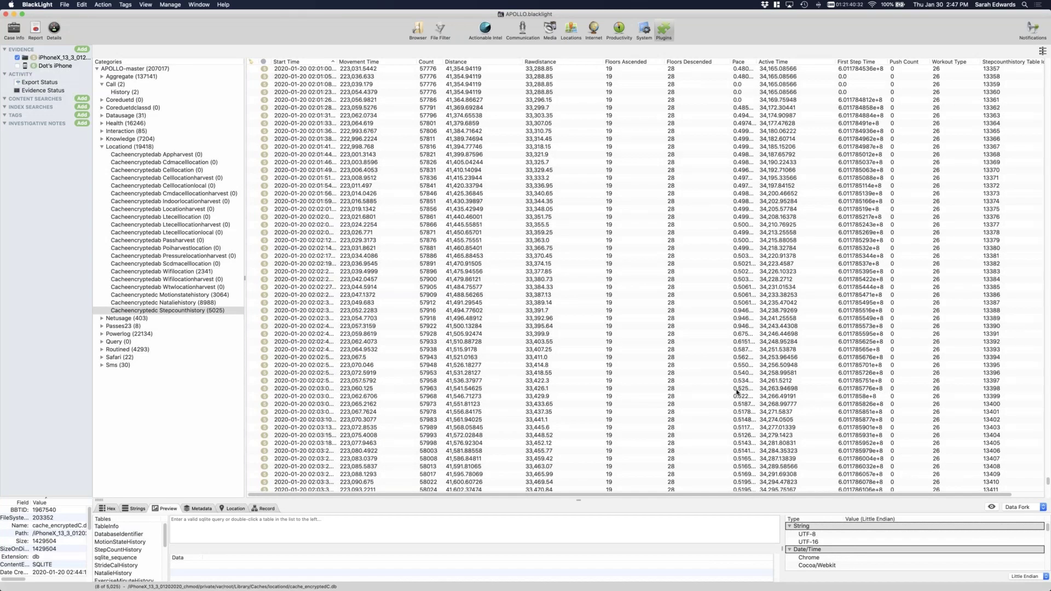
Mark the zero-pace gap on 2020-01-20 by selecting its first record after 02:04, followed by the last zero-pace record at 02:07:13
scroll(736, 392, down, 6)
click(737, 365)
scroll(737, 397, down, 1)
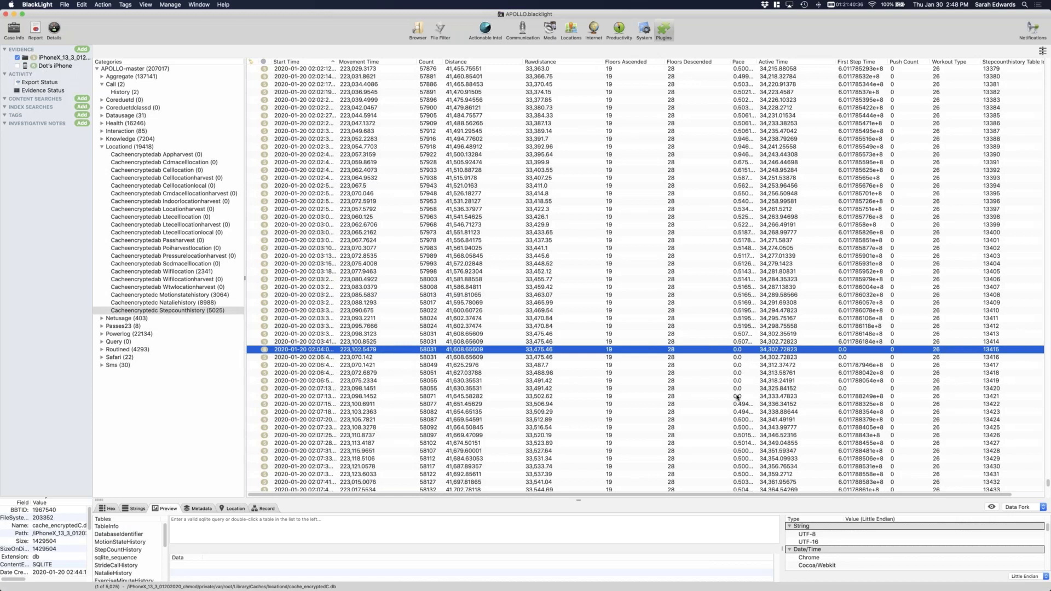
click(737, 396)
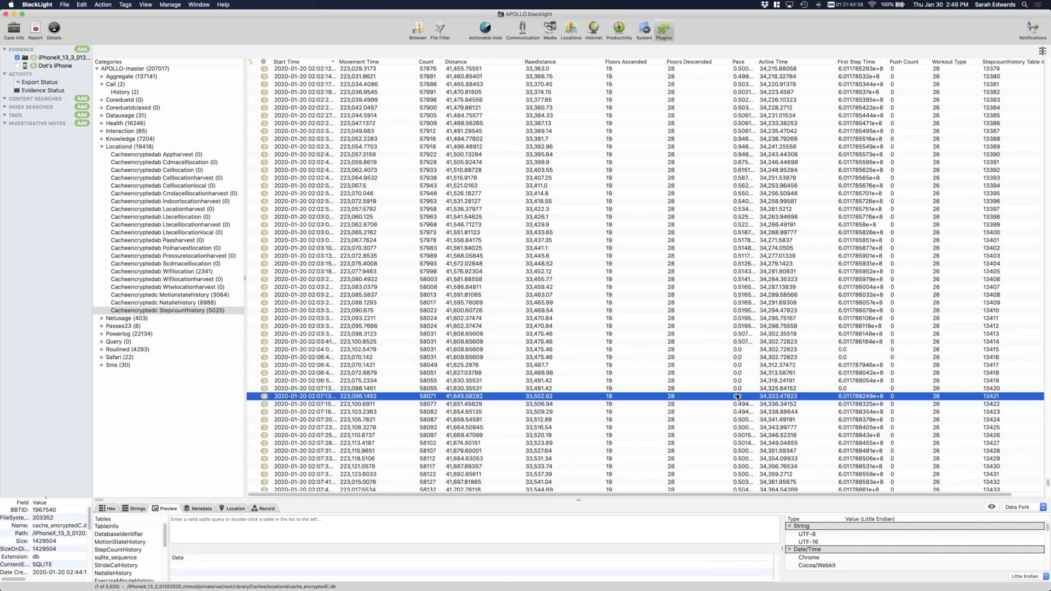
Select the zero-pace step count record around 02:09 on 2020-01-20, followed by the one at 02:14:14
scroll(737, 396, down, 4)
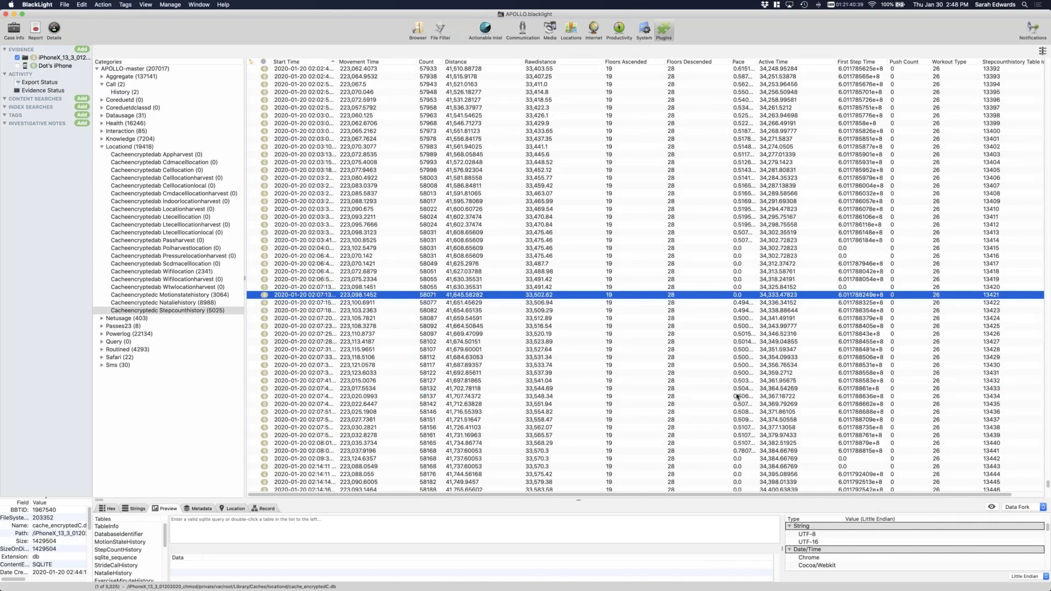
scroll(738, 396, down, 4)
click(738, 366)
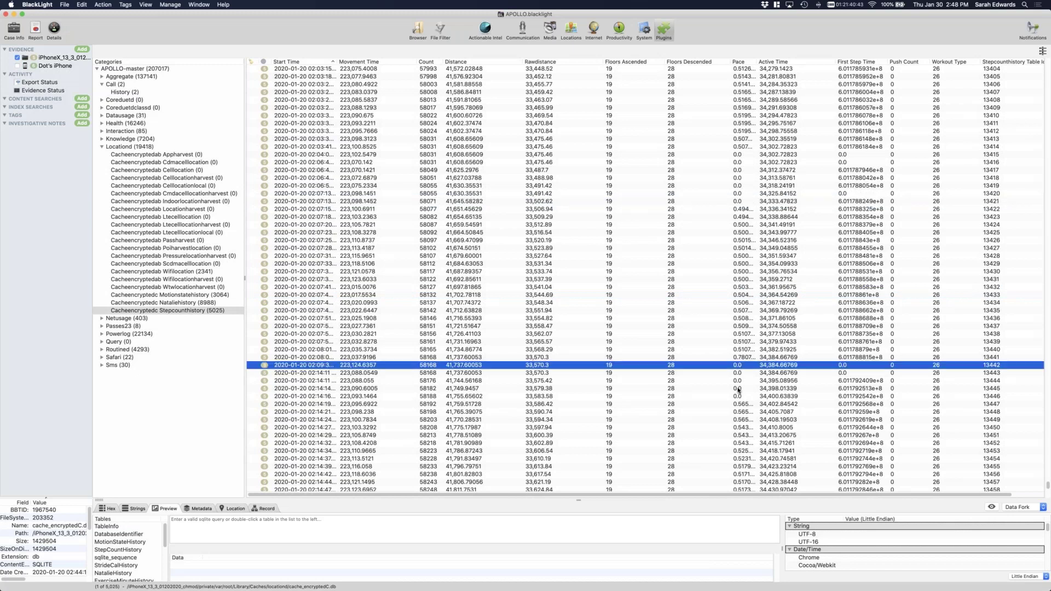
click(738, 389)
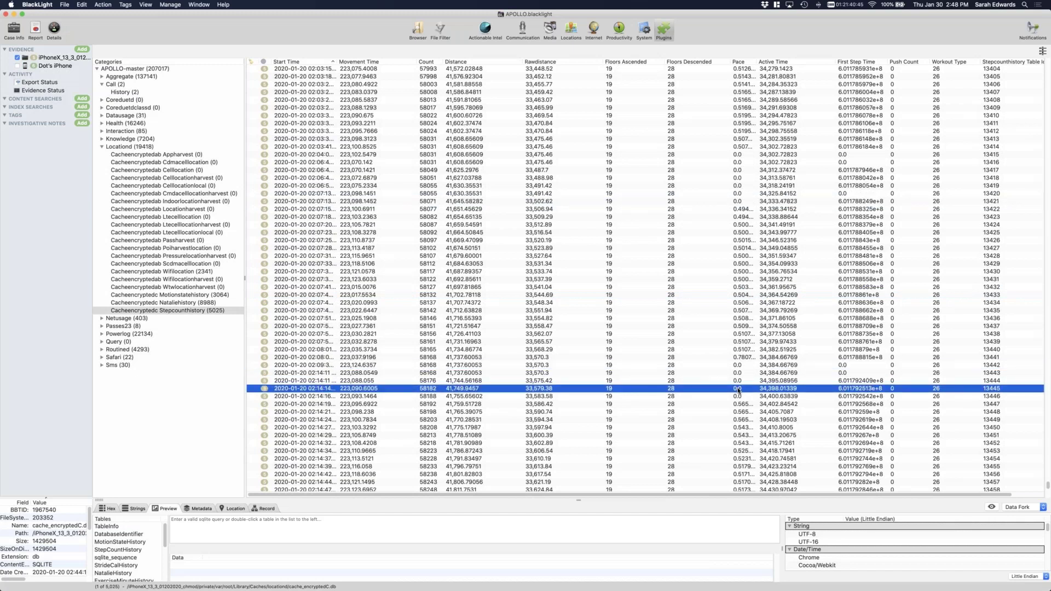
Select the zero-pace step count record at 02:17:27 on 2020-01-20 and view the entries that follow up to 02:45
scroll(738, 390, down, 8)
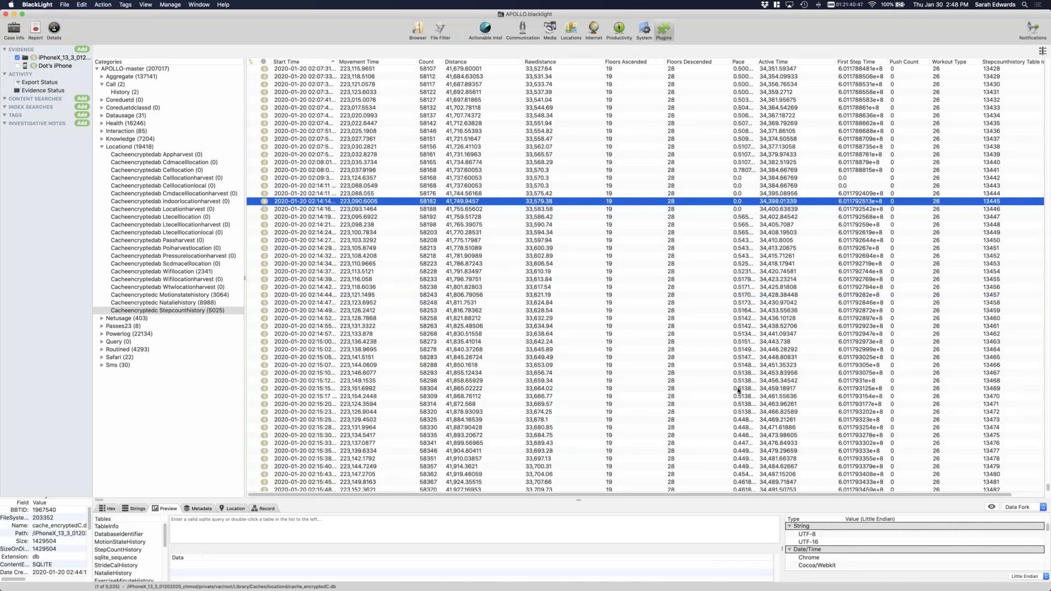
scroll(738, 390, down, 3)
scroll(739, 390, down, 2)
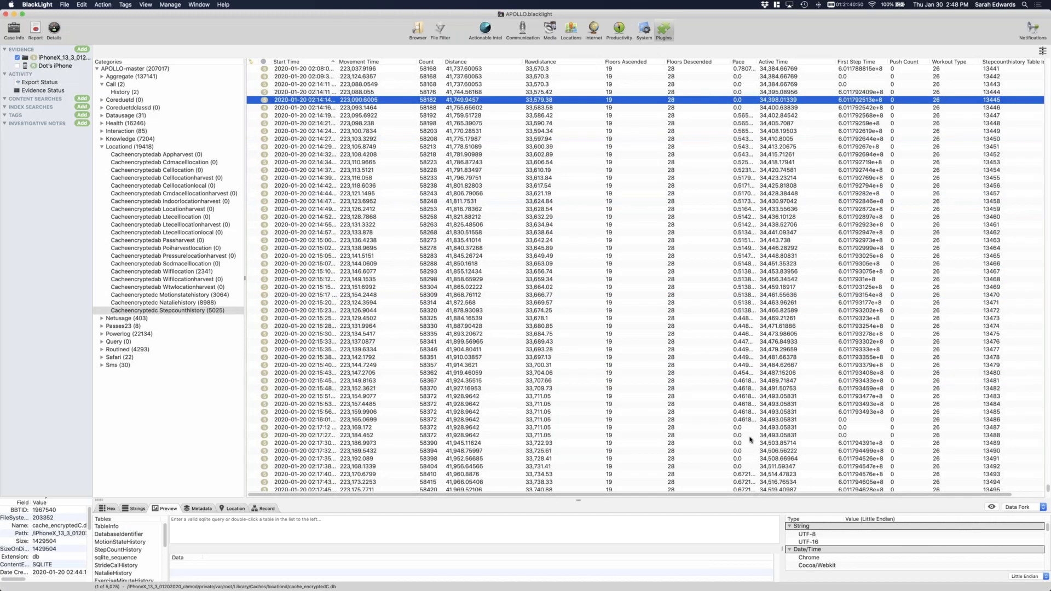
click(736, 435)
scroll(735, 443, down, 3)
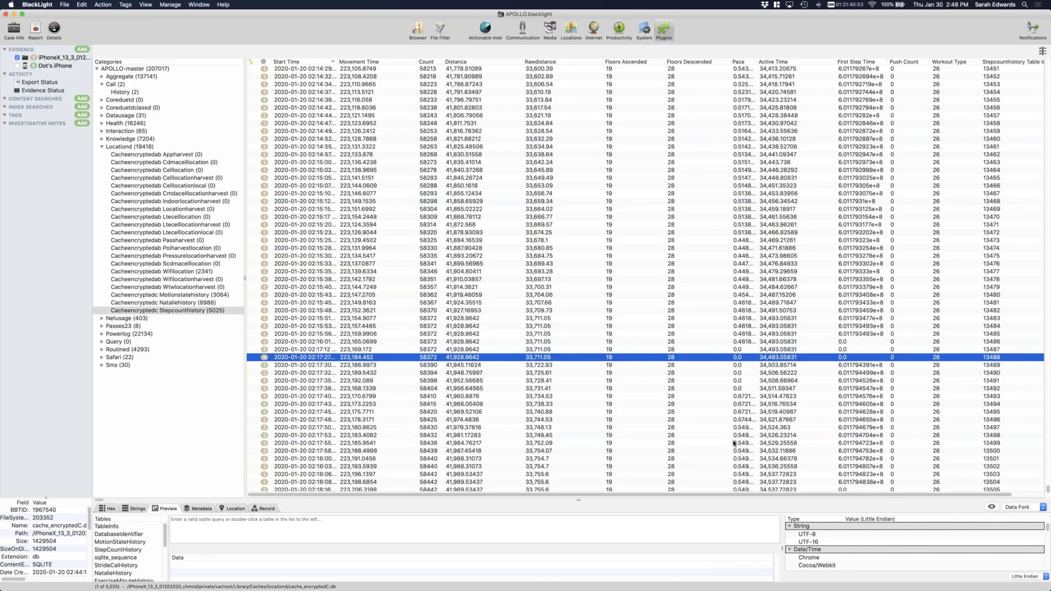
scroll(735, 443, down, 1)
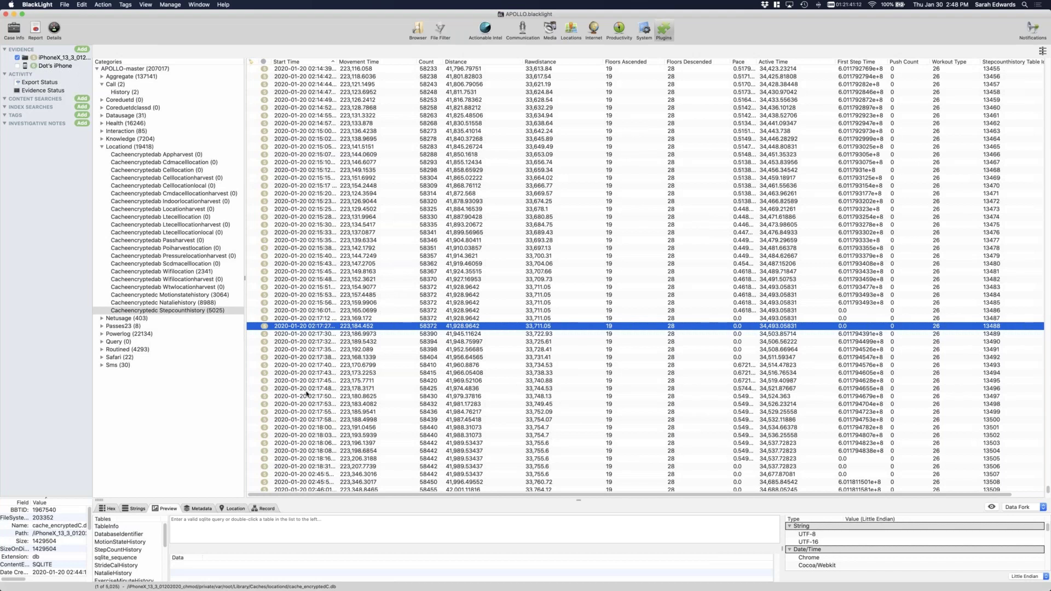
click(220, 401)
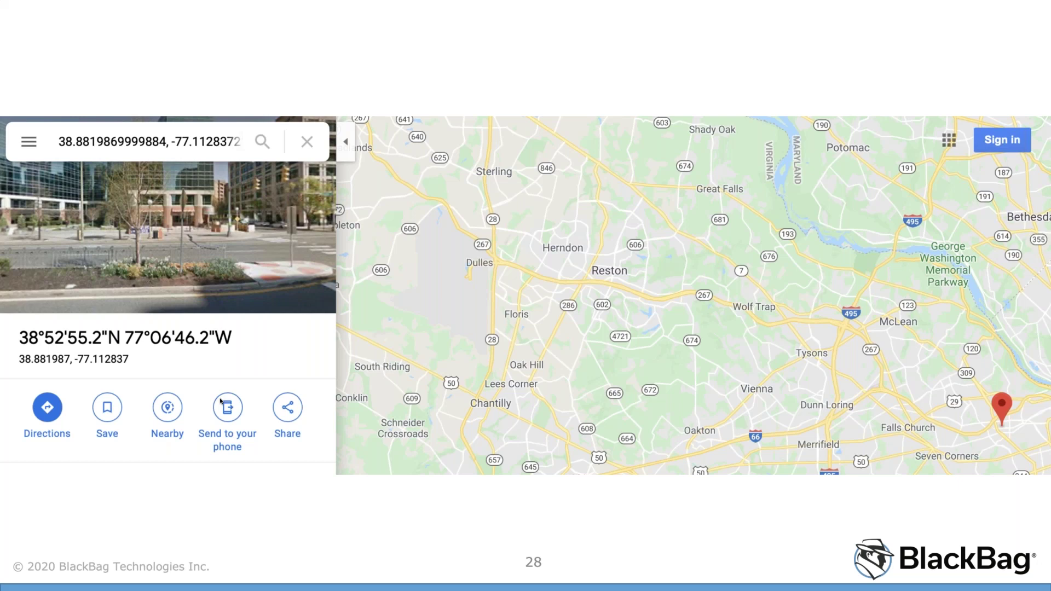
key(Right)
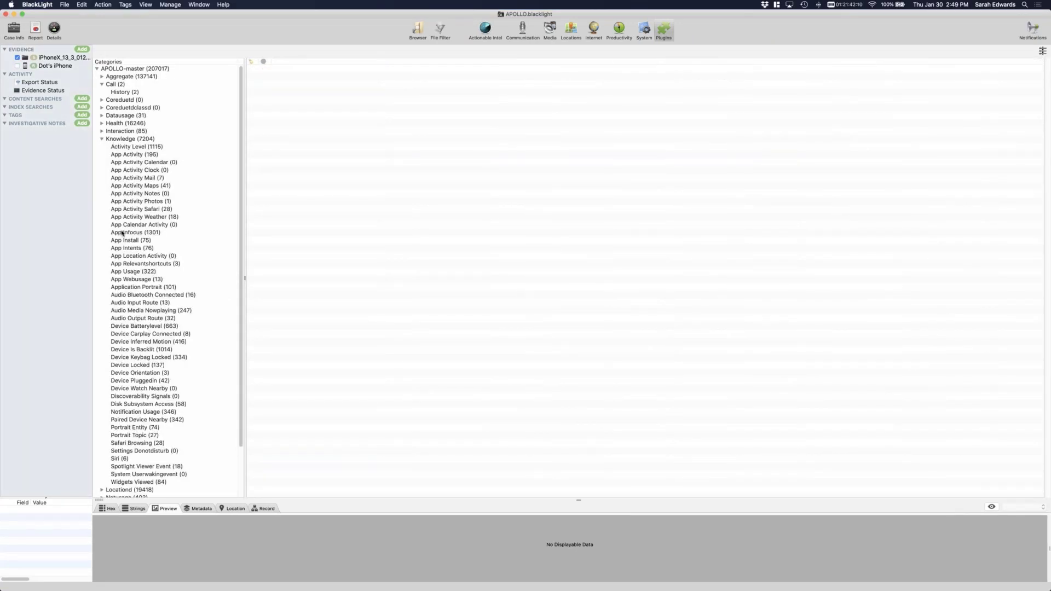
Show Knowledge's App Infocus records sorted by start time and look through the December 2019 entries
click(122, 234)
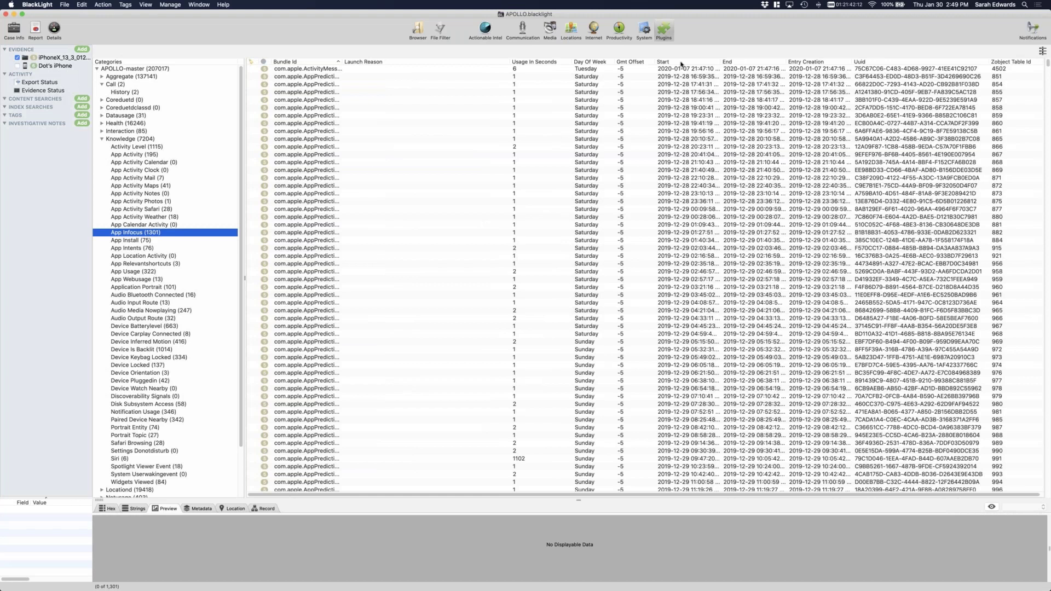
click(688, 63)
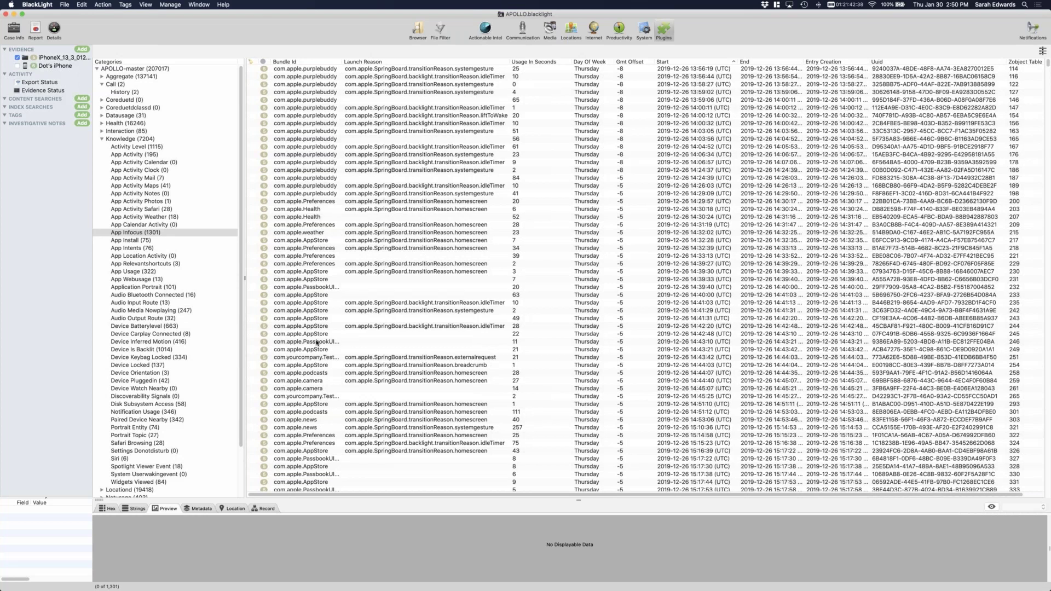
scroll(316, 343, down, 2)
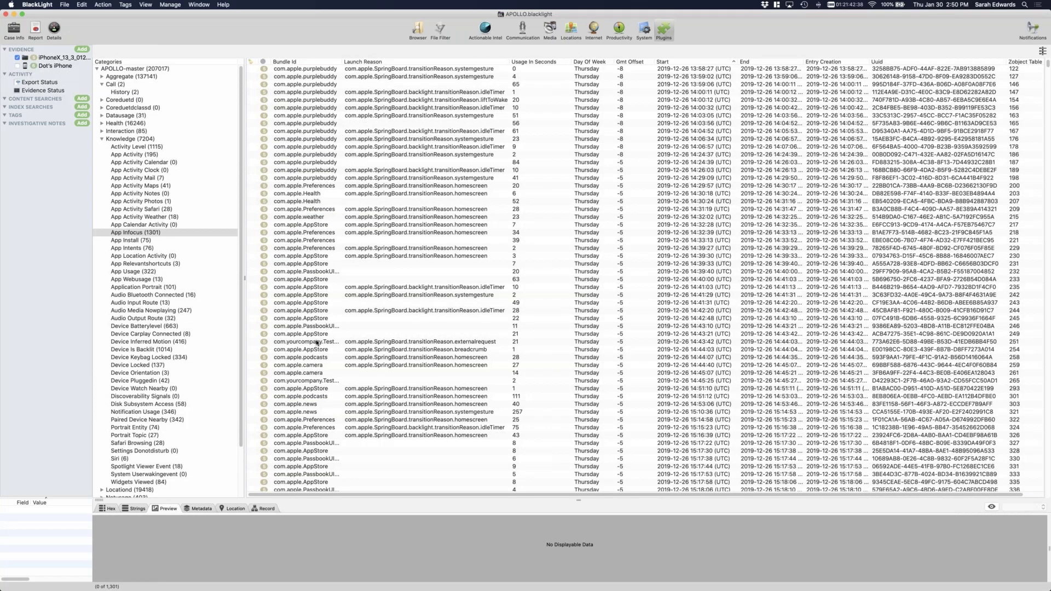
scroll(316, 343, down, 10)
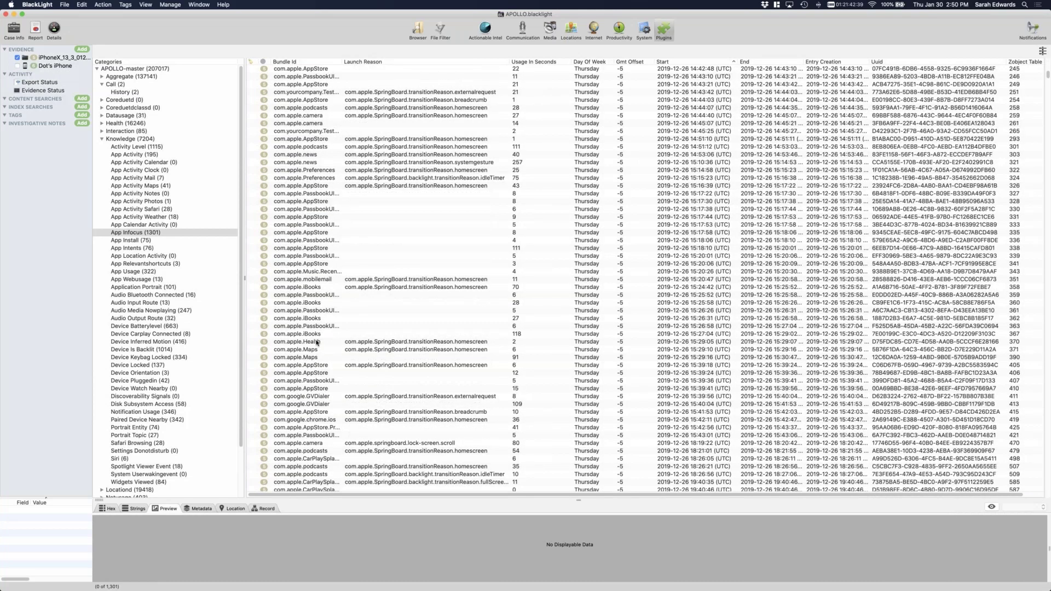
scroll(316, 342, down, 8)
scroll(317, 343, down, 3)
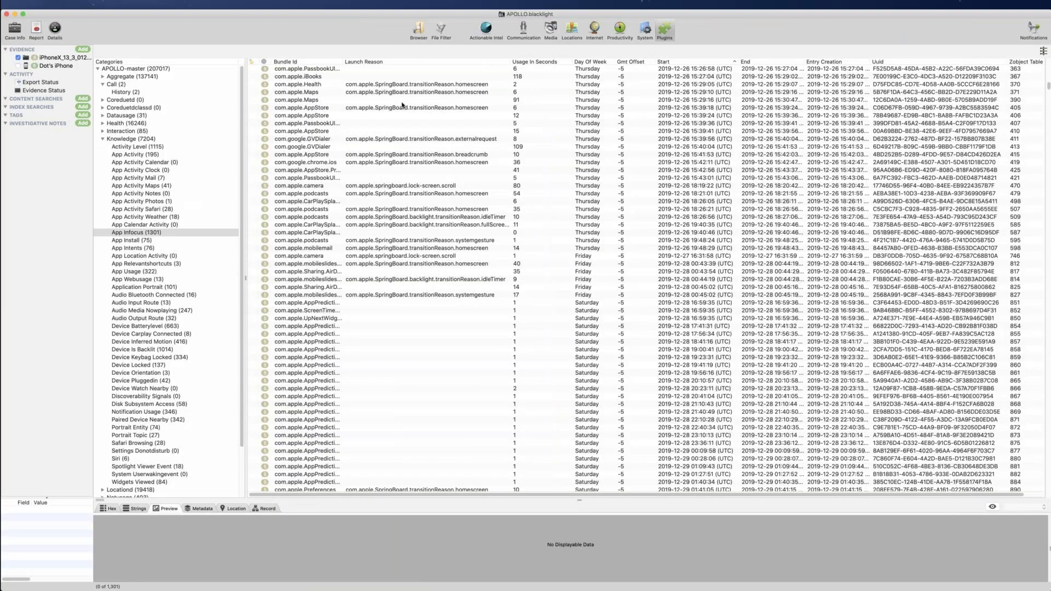
Collapse the Knowledge category and show Powerlog's App Usage records, fitting the Bundle Id column to its contents
click(102, 138)
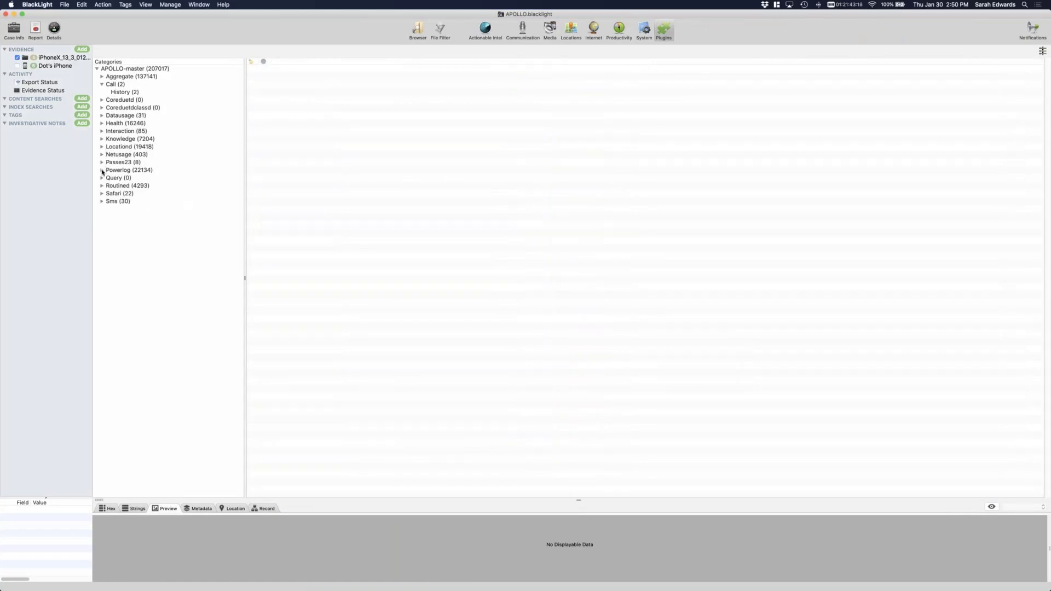
click(101, 170)
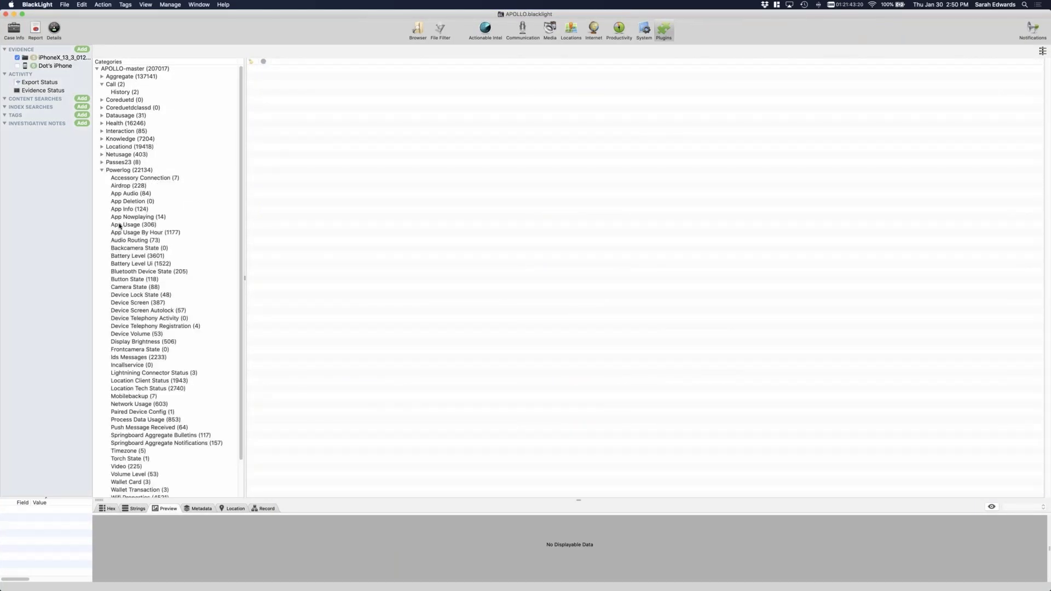
click(120, 225)
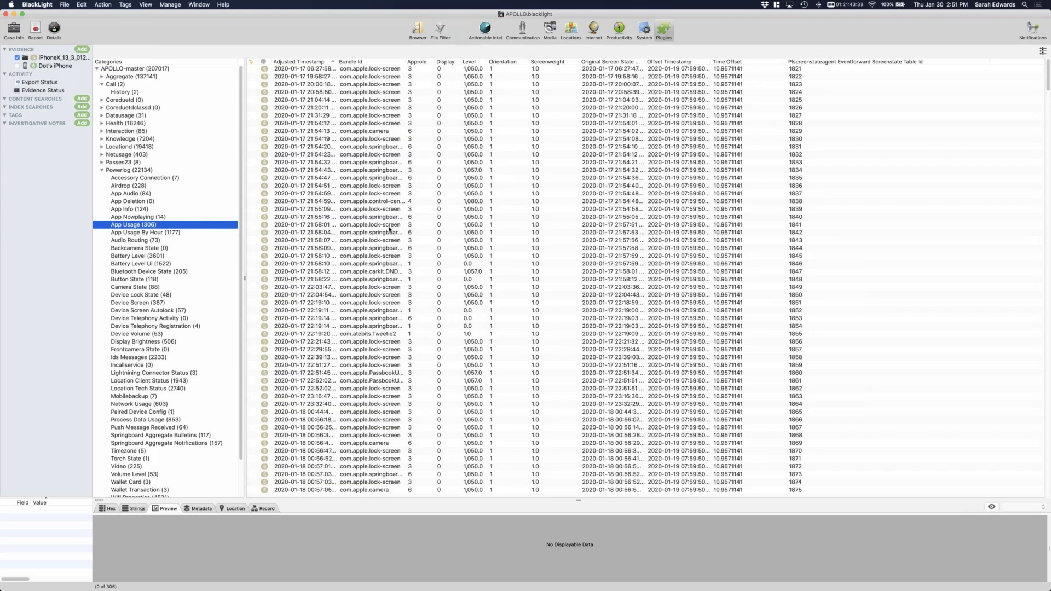
double_click(405, 61)
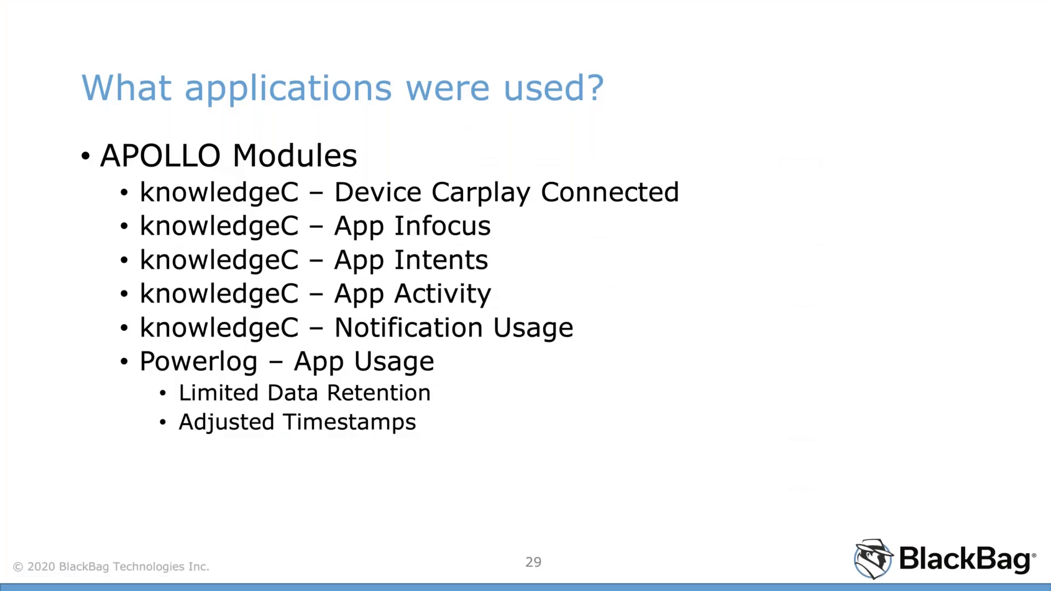
key(Right)
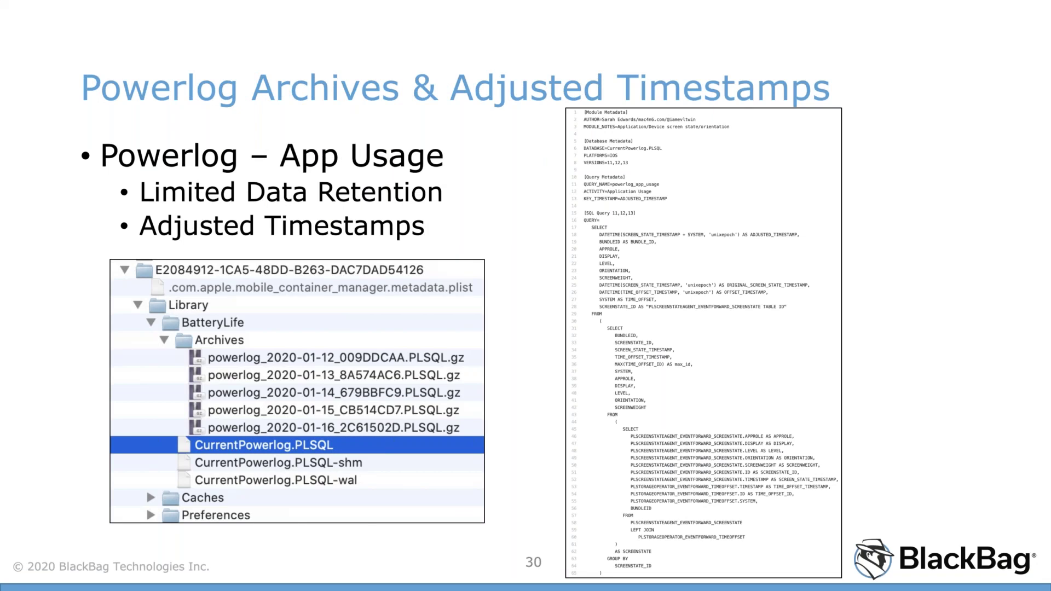
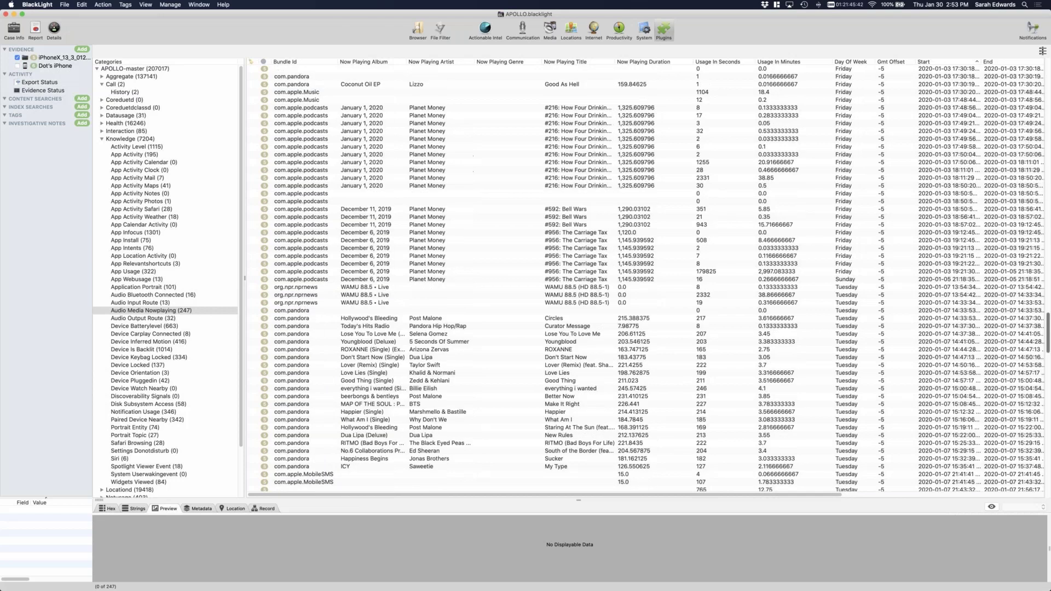
Look through the Audio Media Nowplaying records up to 2020-01-08 and show the Audio Output Route records sorted by start time
scroll(300, 108, down, 8)
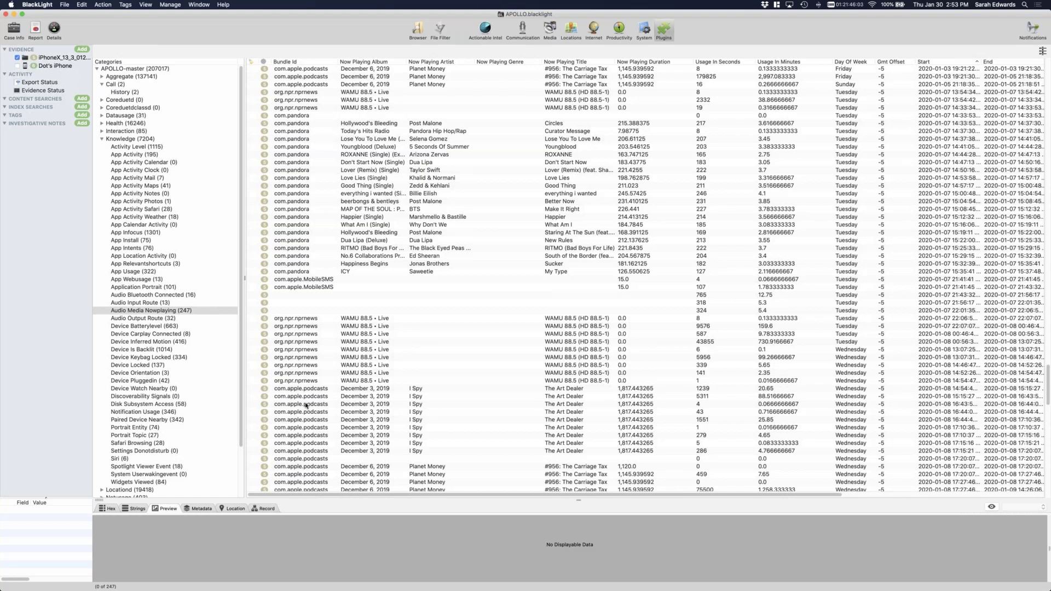
click(158, 320)
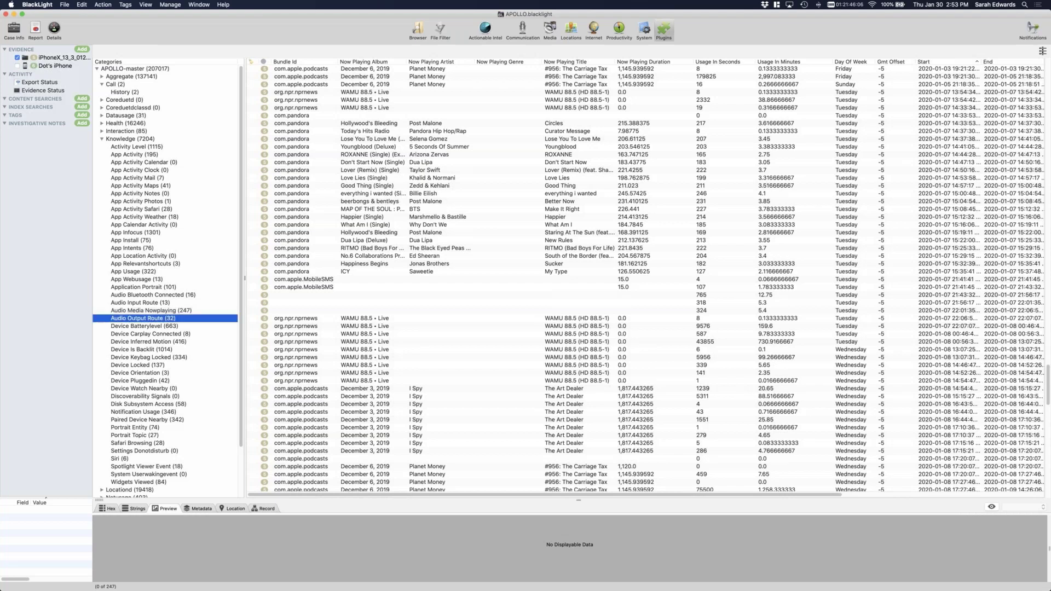
click(767, 62)
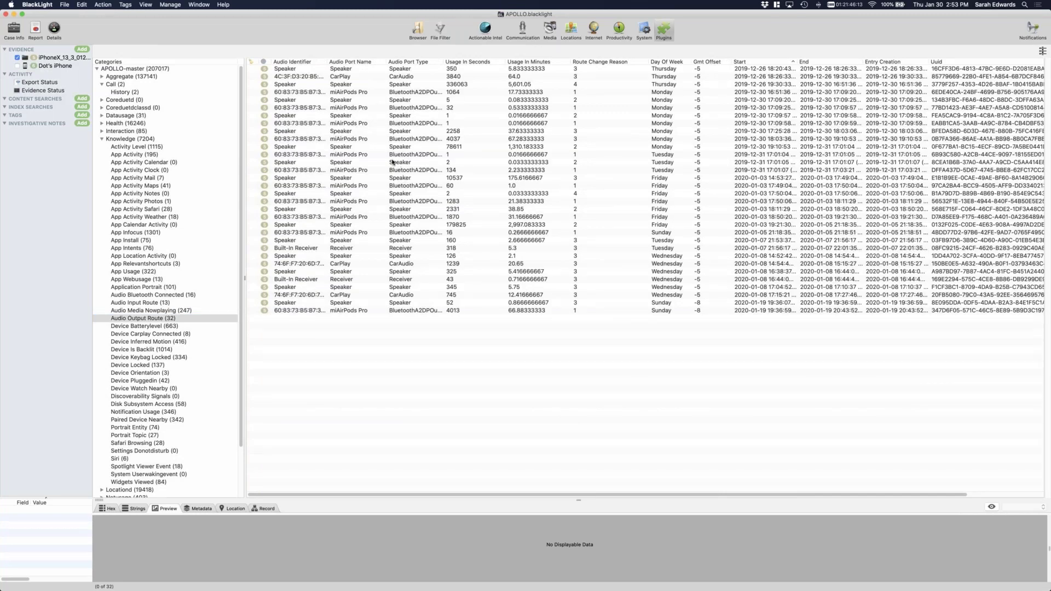
Select the first miAirPods Pro output record of 2019-12-30, followed by that day's 17:25 Speaker record
click(356, 93)
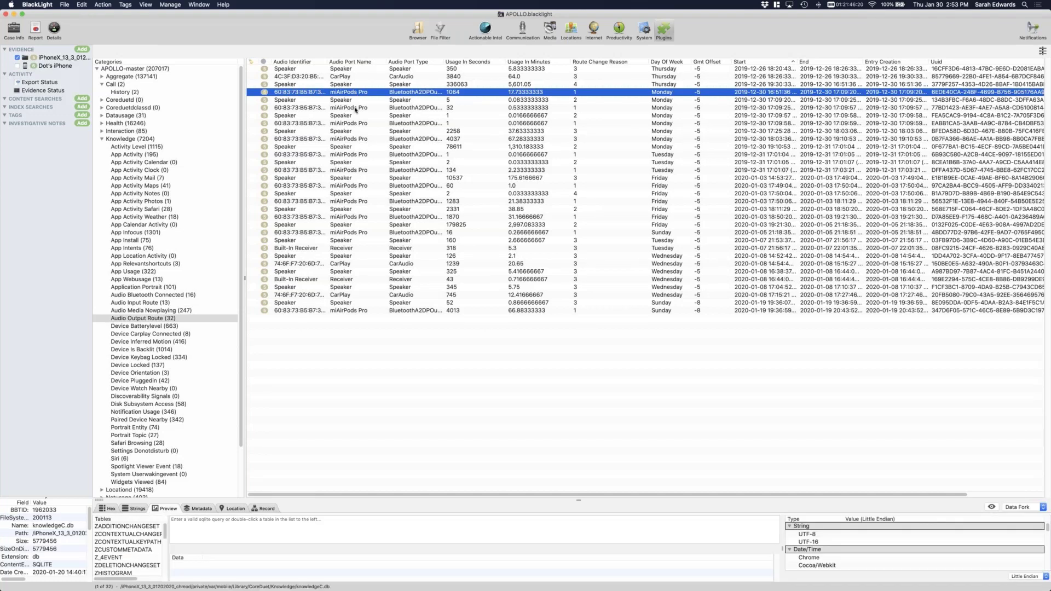
click(351, 132)
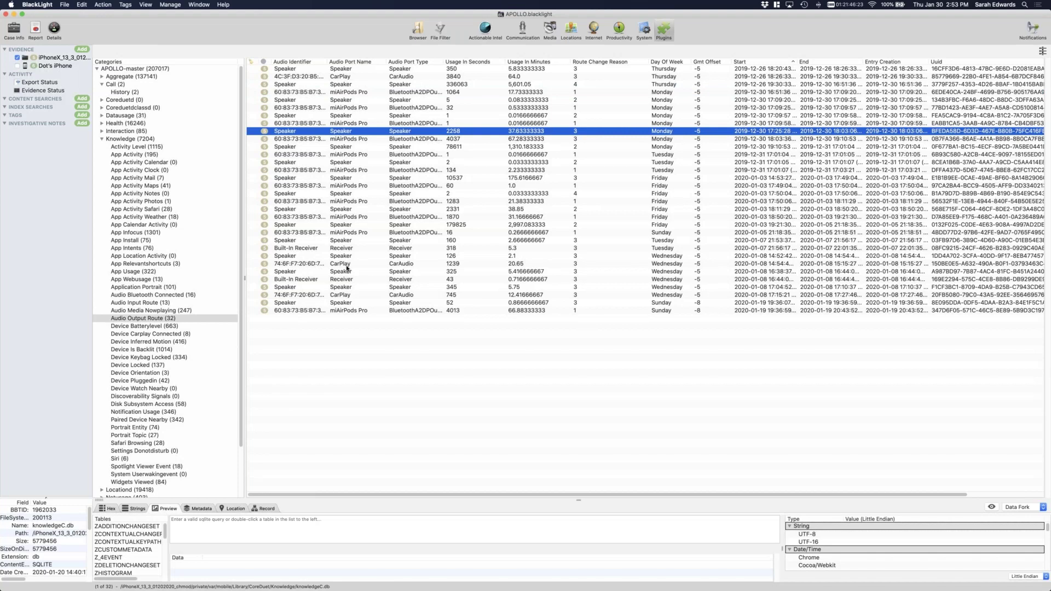
Select the 14:54 CarPlay output record of 2020-01-08, check the presentation slide listing the audio APOLLO modules, and return to BlackLight
click(331, 265)
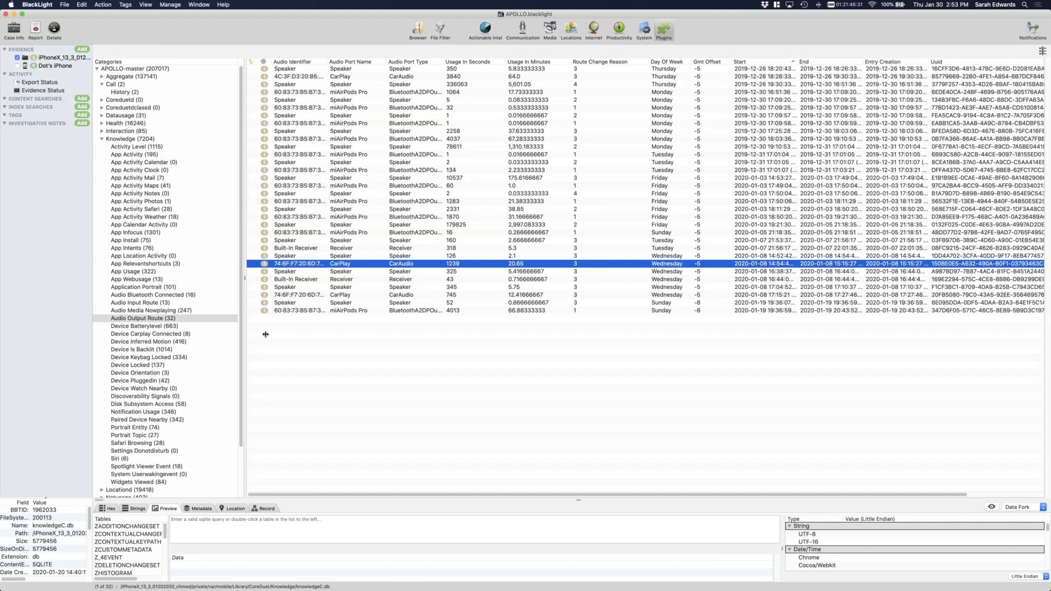
key(ctrl+Left)
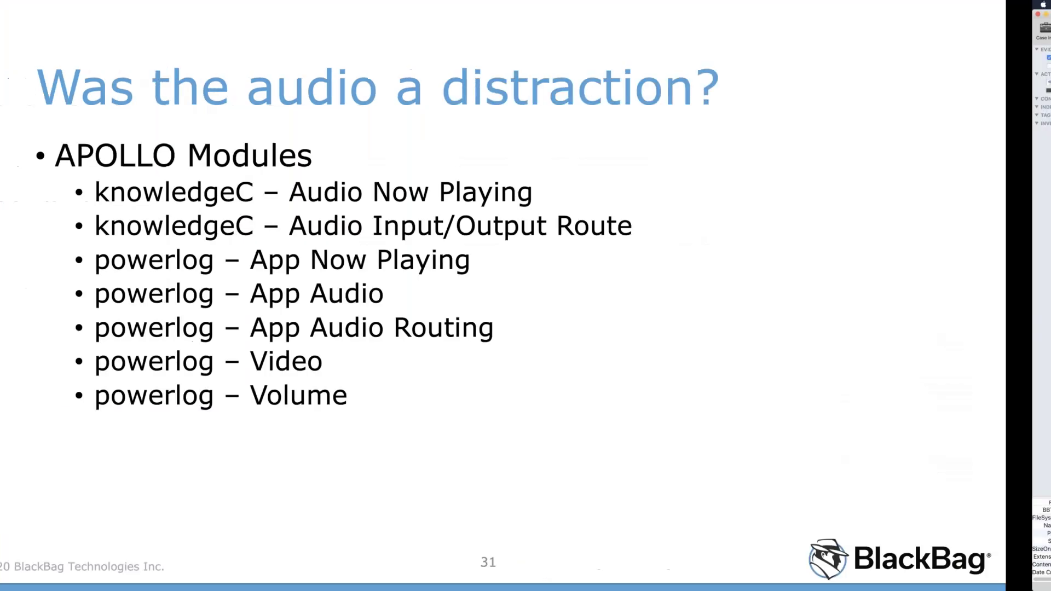
key(Right)
key(Left)
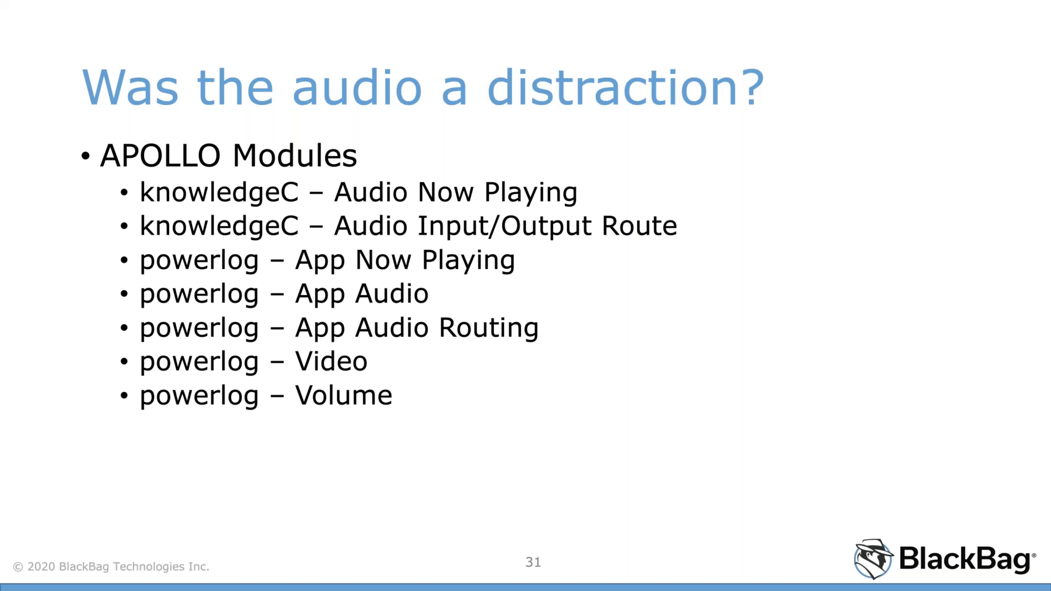
key(ctrl+Right)
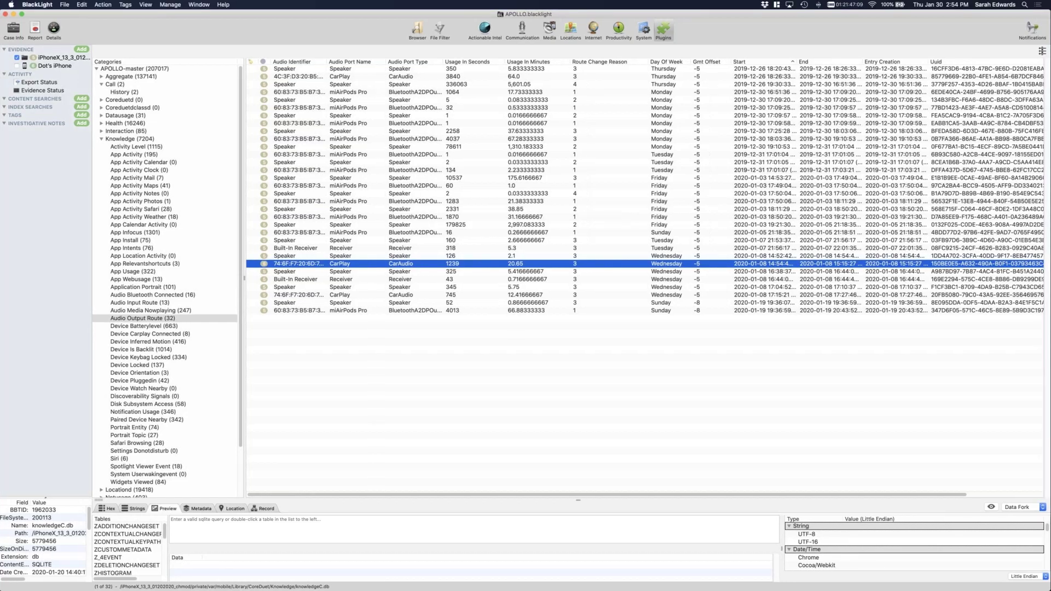
Take the BlackLight window out of full screen, enlarge it to fill the desktop, and show the Audio Output Route table's Zobject Table Id column
key(ctrl+super+f)
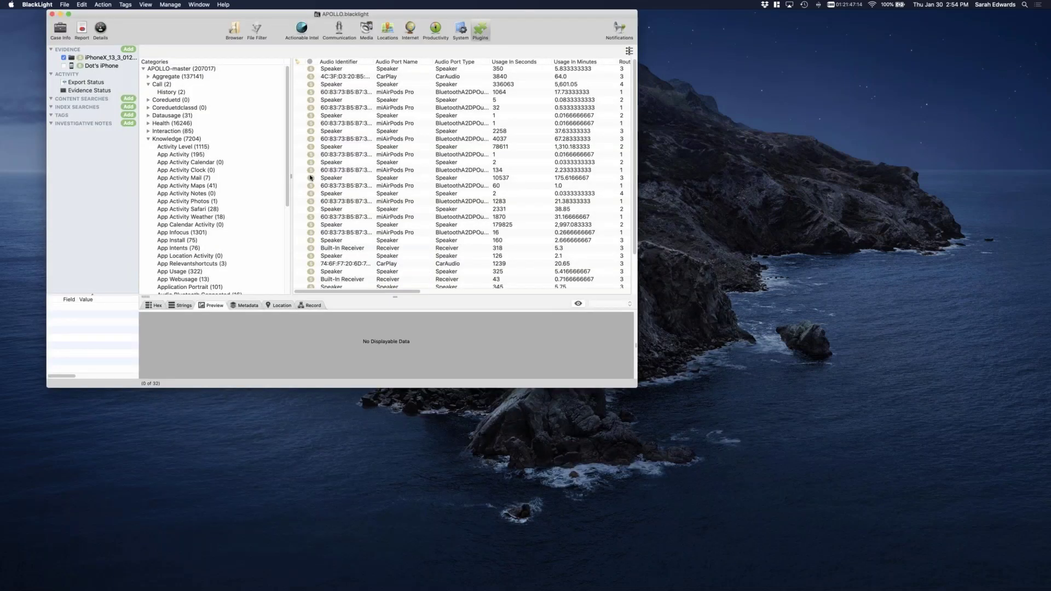
key(ctrl+alt+Return)
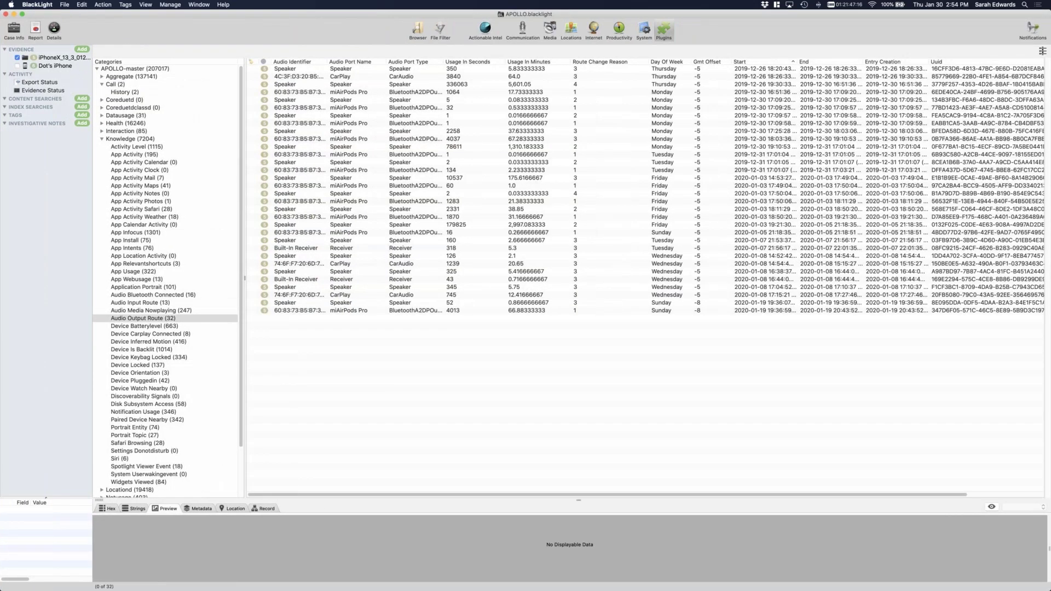
drag(923, 497, 997, 496)
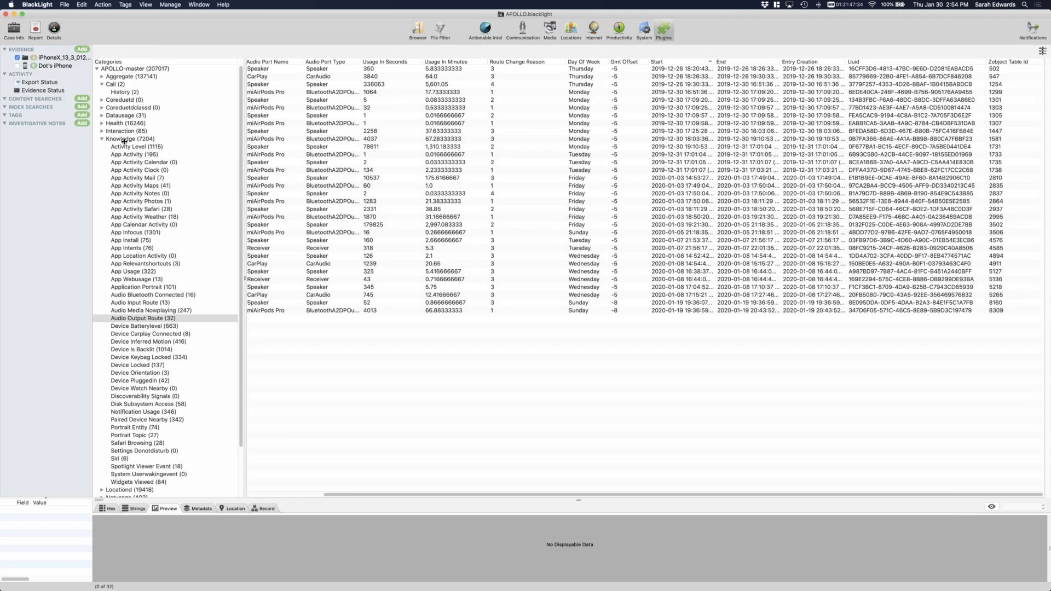
Filter the evidence files by paths containing knowledgeC and select the knowledgeC.db in the Library/Caches/News folder
click(442, 32)
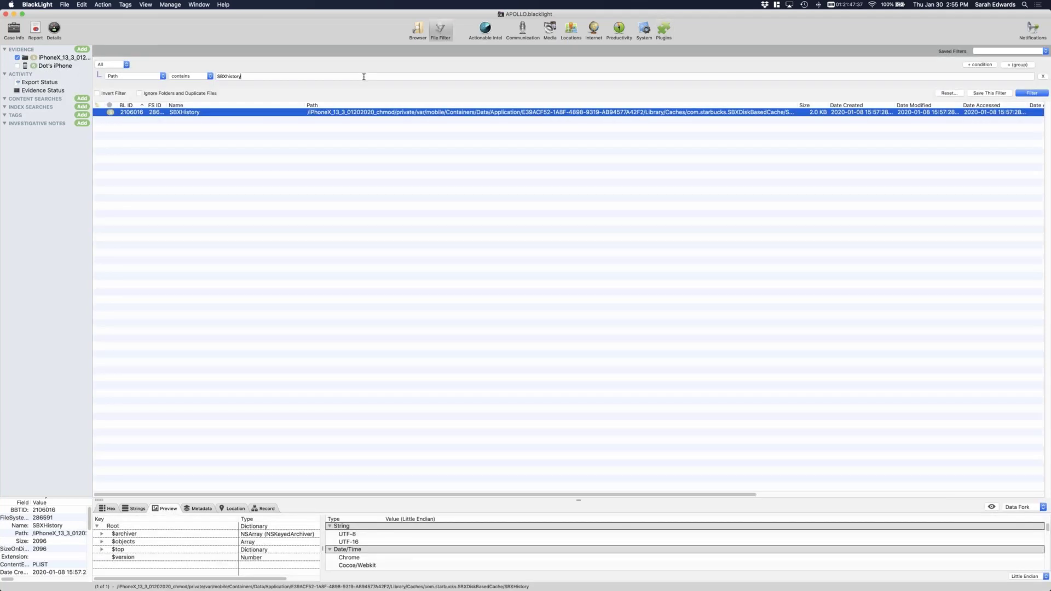
click(364, 77)
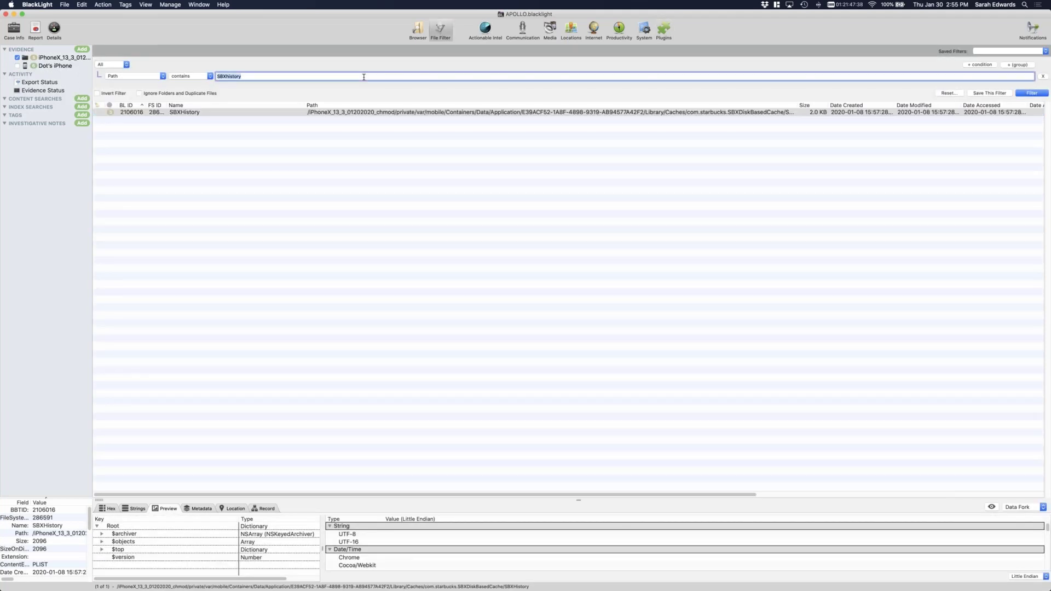
text(knowledgeC)
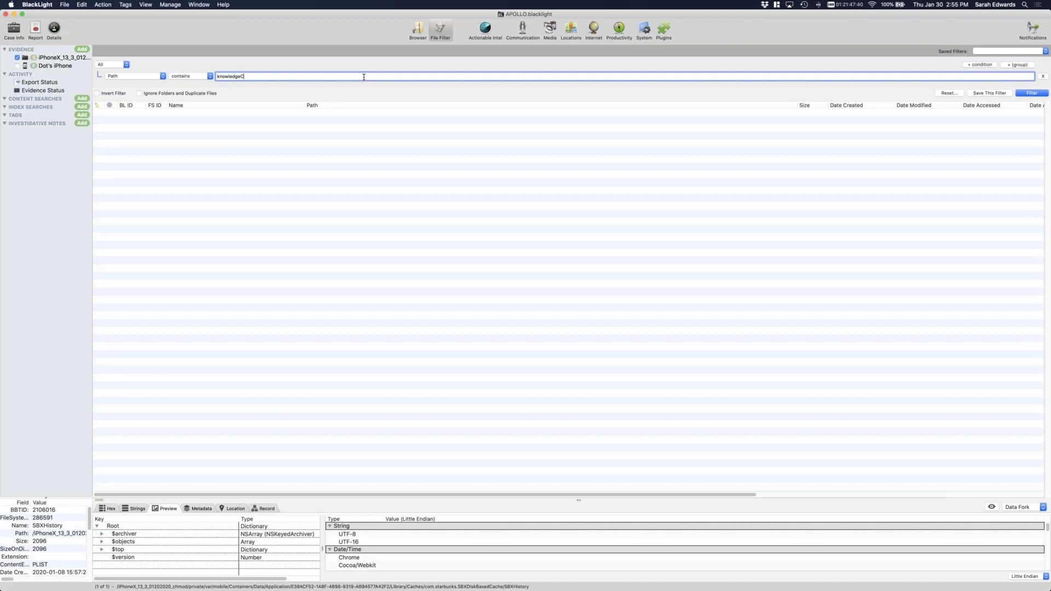
key(Return)
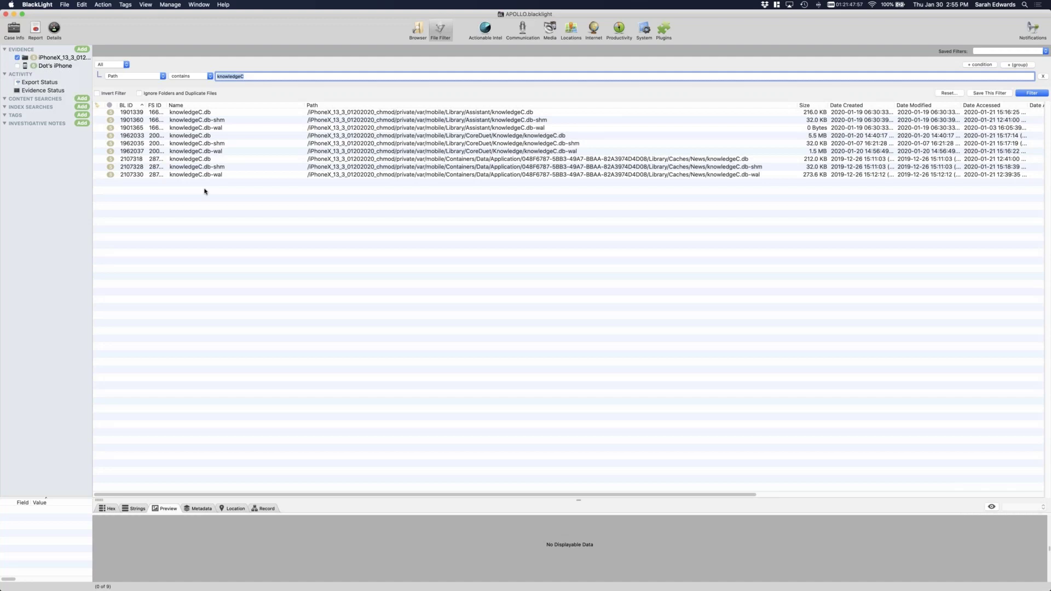
click(205, 160)
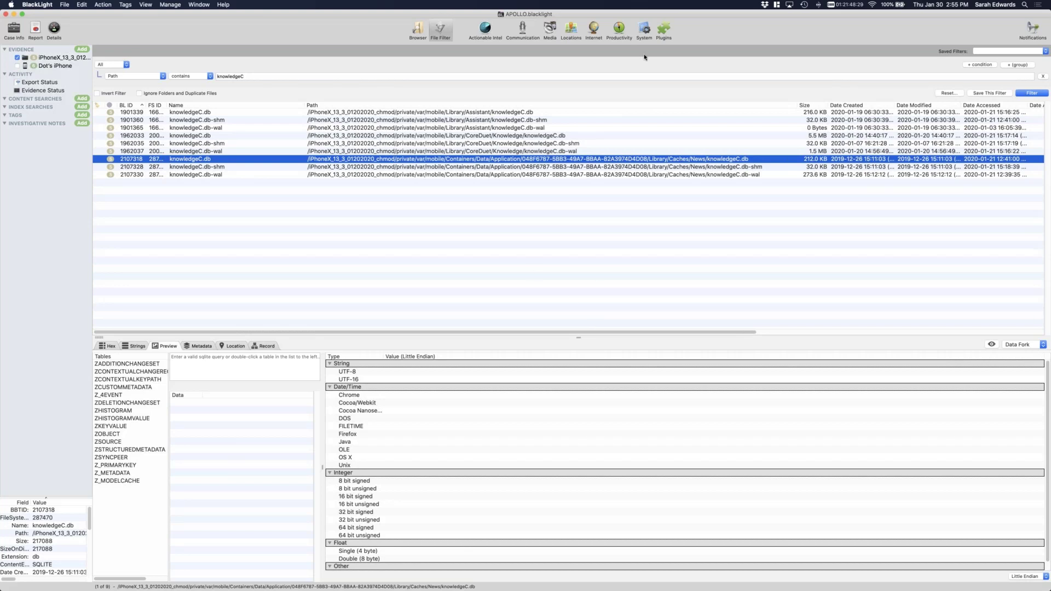
Revisit the plugin results, return to the filtered News knowledgeC.db, and show its ZOBJECT table in a widened data pane
click(668, 32)
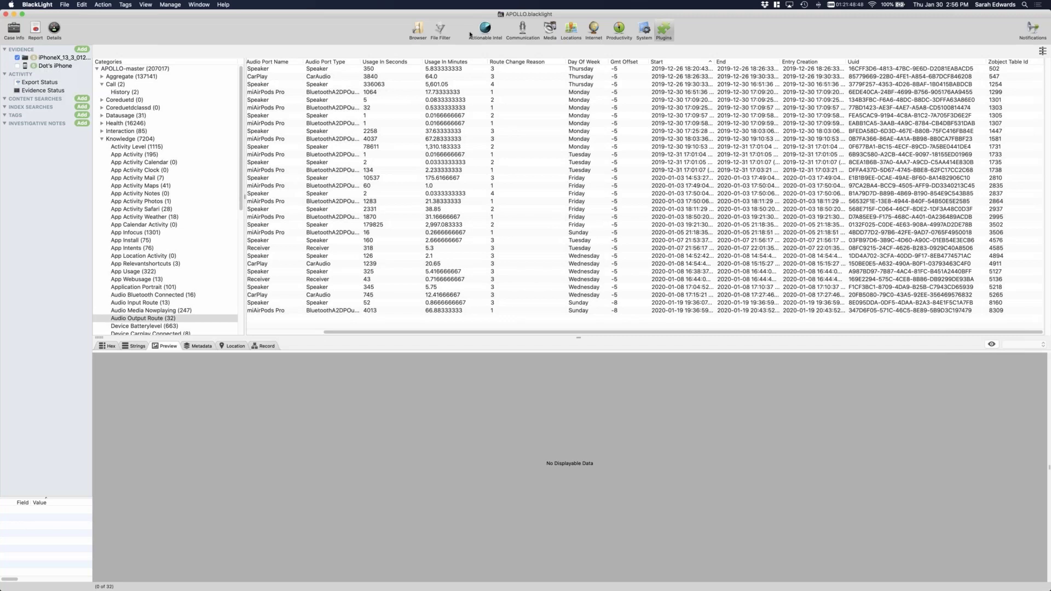
click(439, 29)
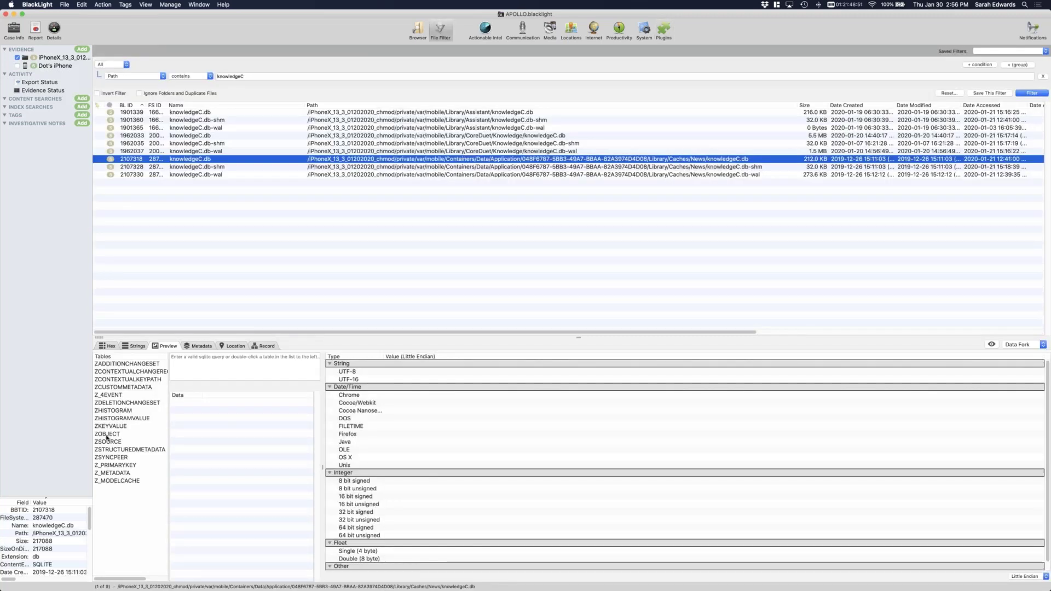
double_click(107, 434)
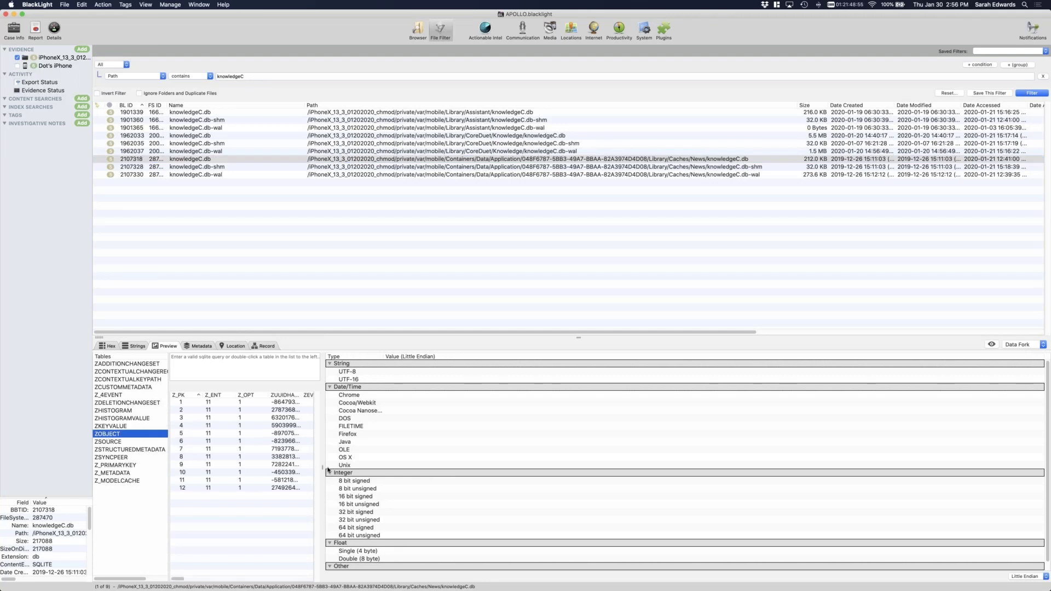
drag(328, 470, 733, 470)
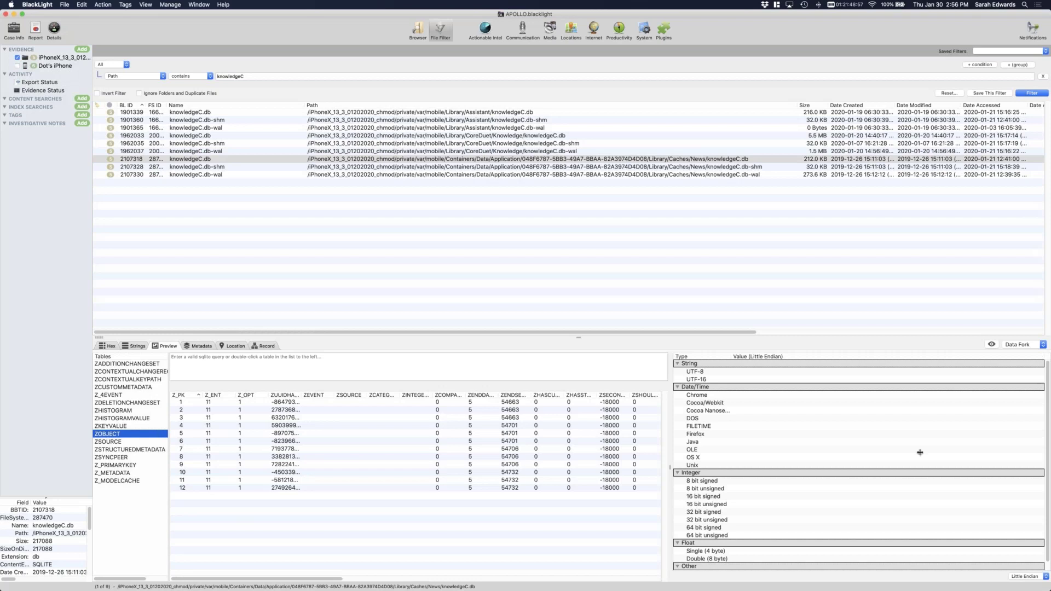
drag(934, 450, 941, 451)
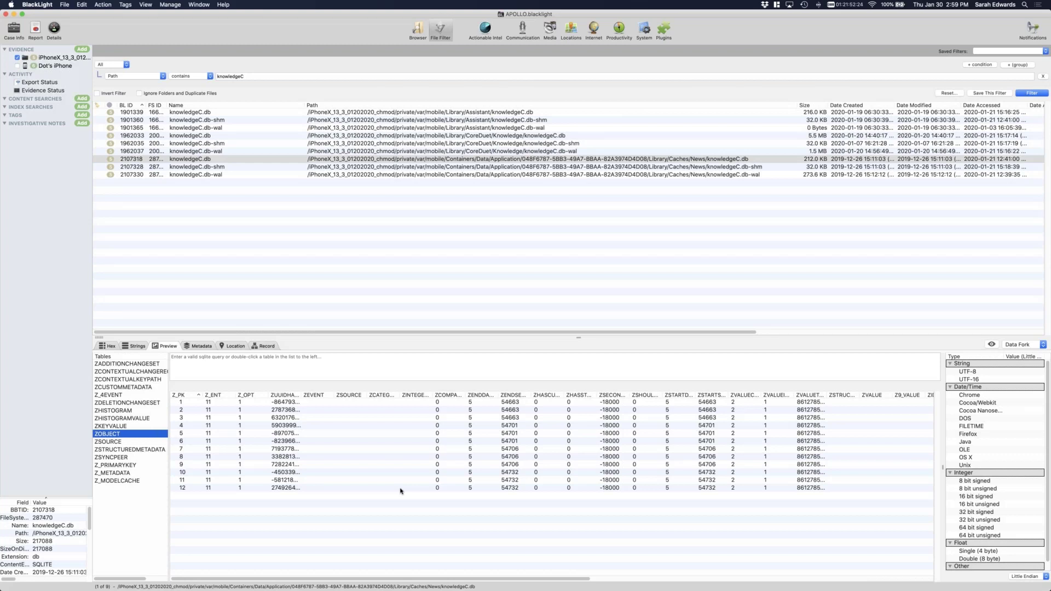
Switch to the presentation and advance to the Scenario 3: #DFIRFIT slide
key(super+Tab)
key(Right)
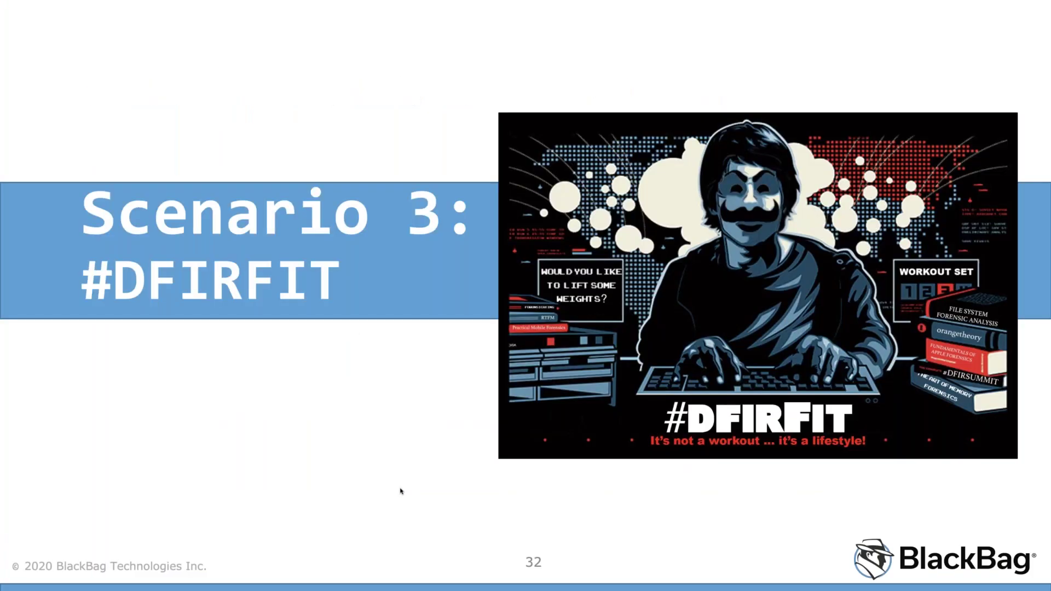